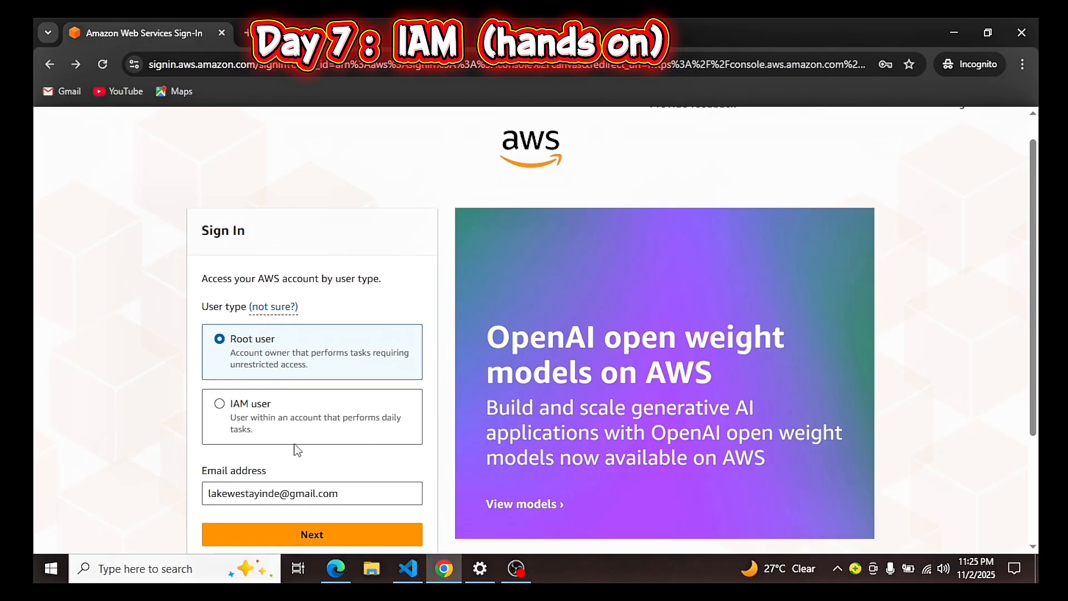
Step: Continue the root user sign-in and skip the MFA registration prompt for now
click(320, 536)
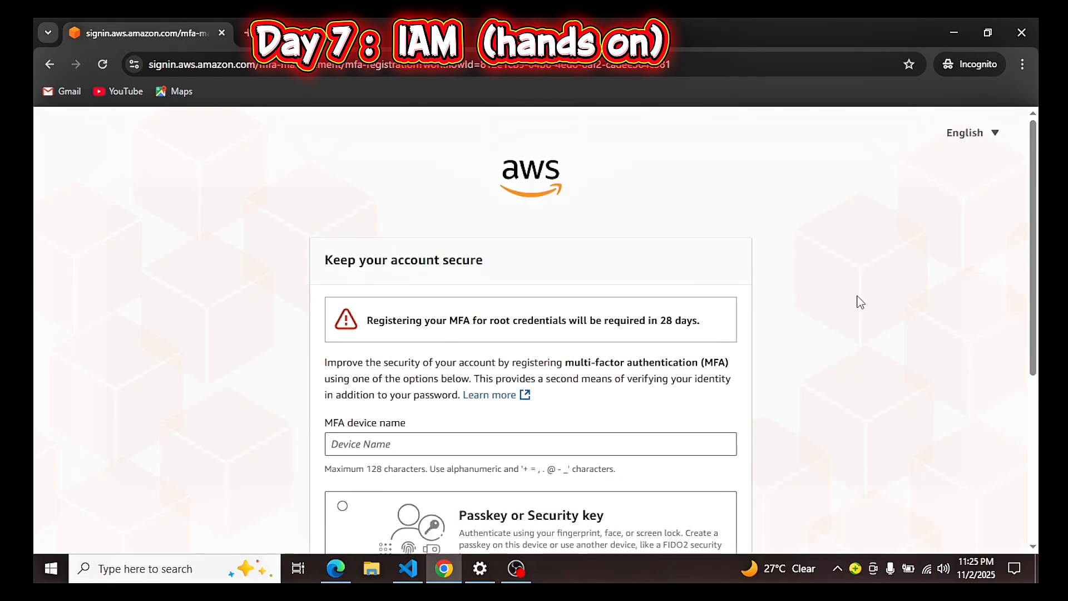
scroll(860, 302, down, 4)
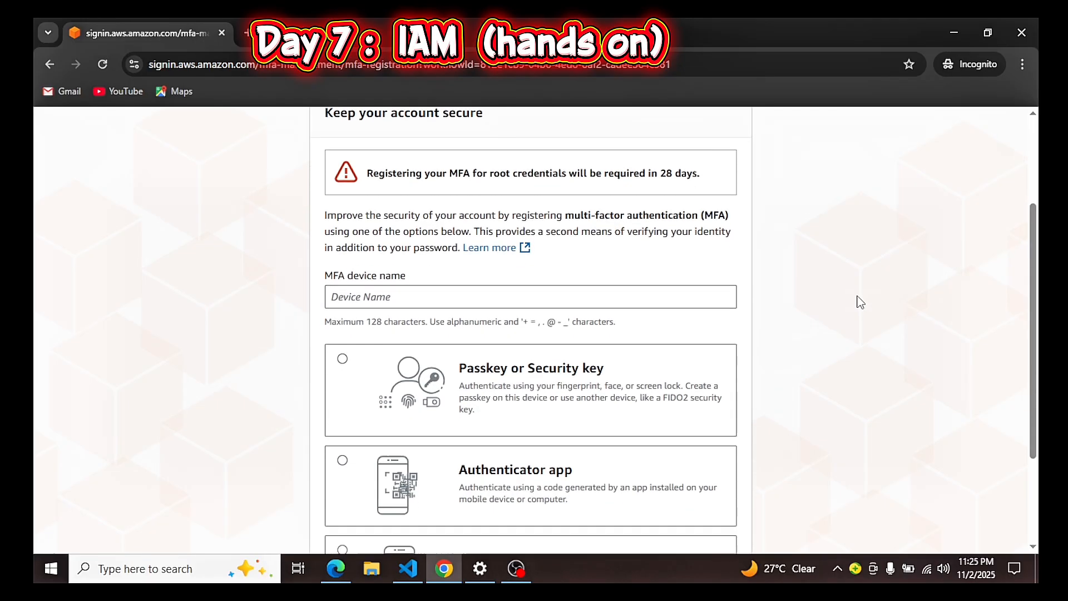
scroll(860, 302, up, 2)
scroll(860, 302, down, 3)
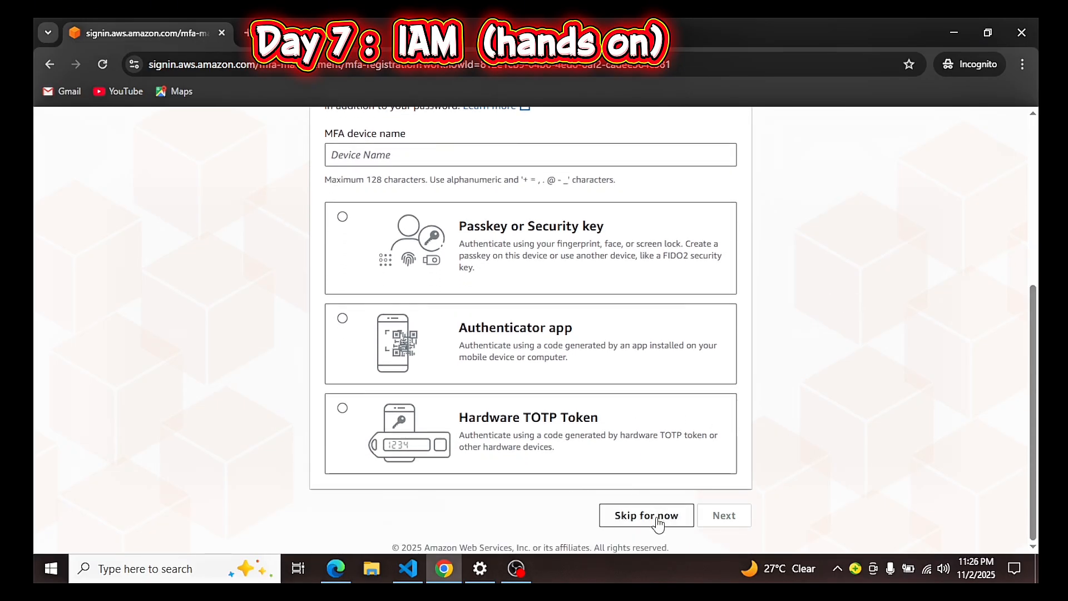
click(639, 517)
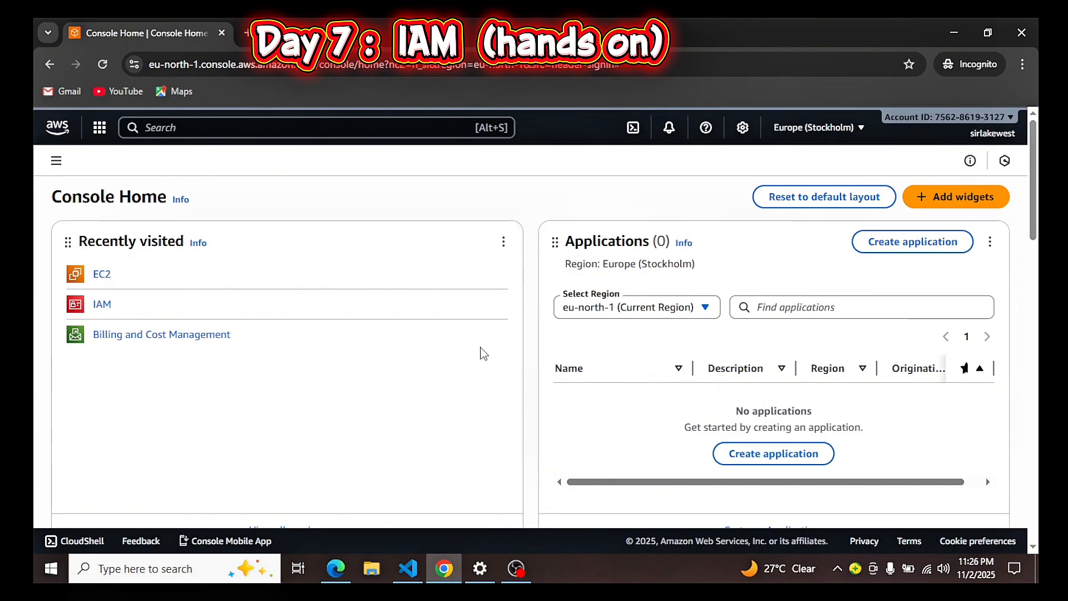
Step: Search the console for IAM and open the IAM service dashboard
click(192, 129)
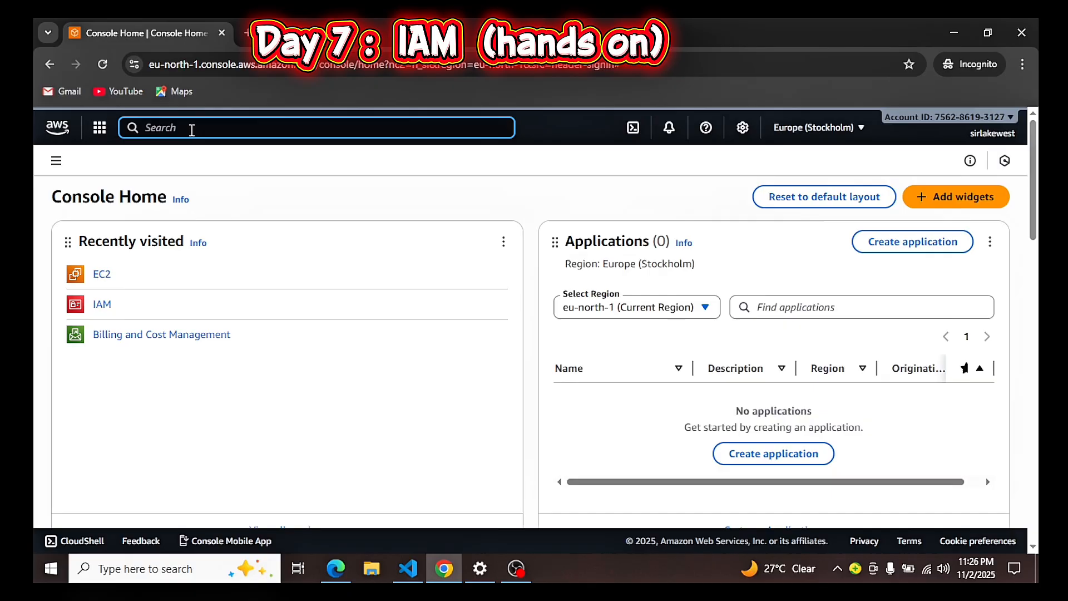
text(IAM)
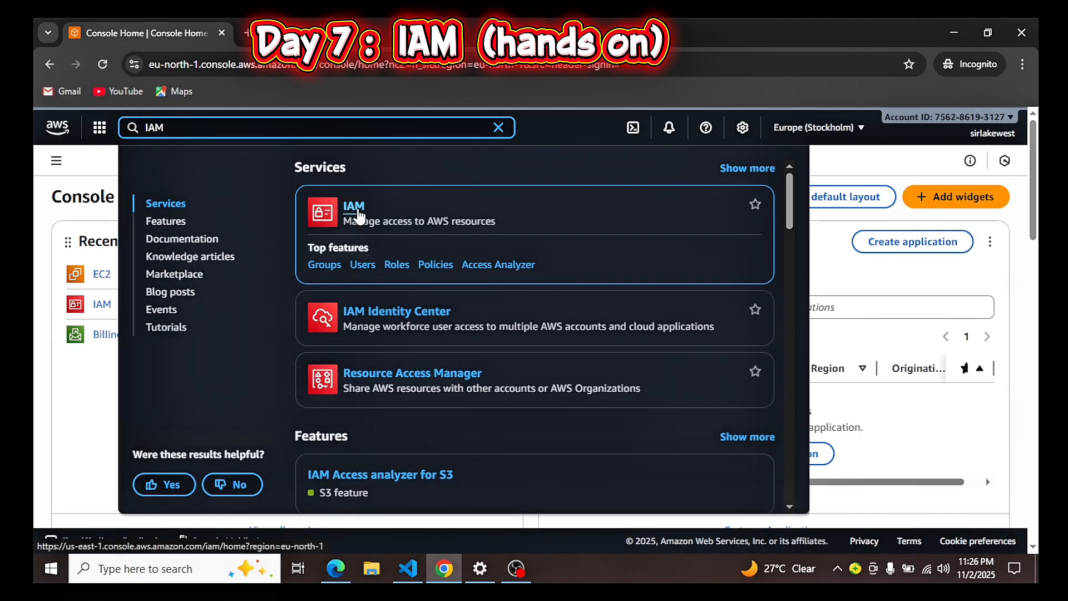
click(356, 212)
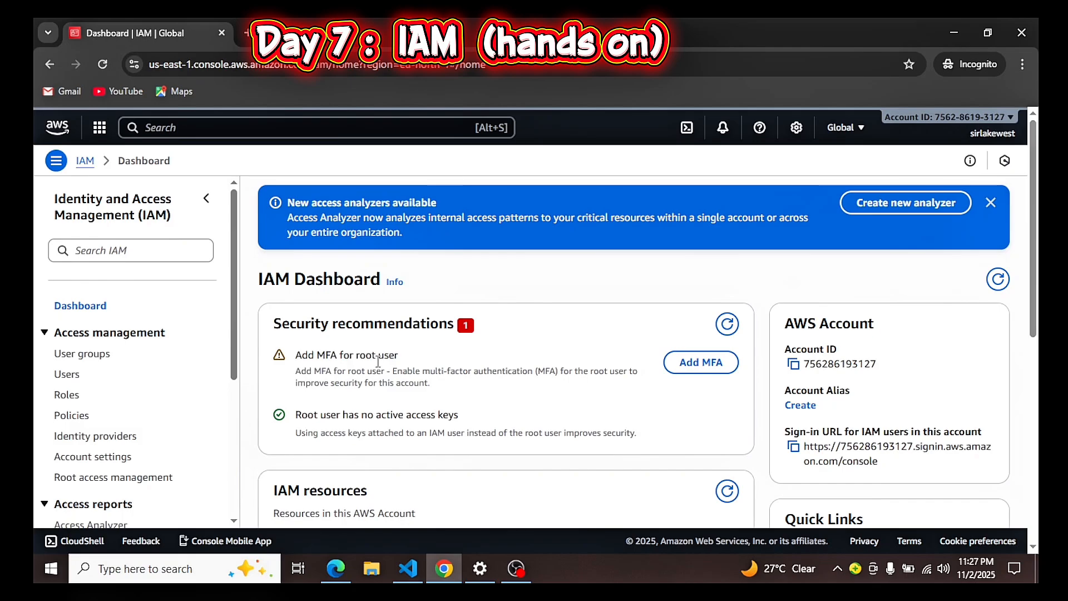
Step: Add a root MFA device named 'AwsPractice' of type Authenticator app and continue to setup
click(700, 377)
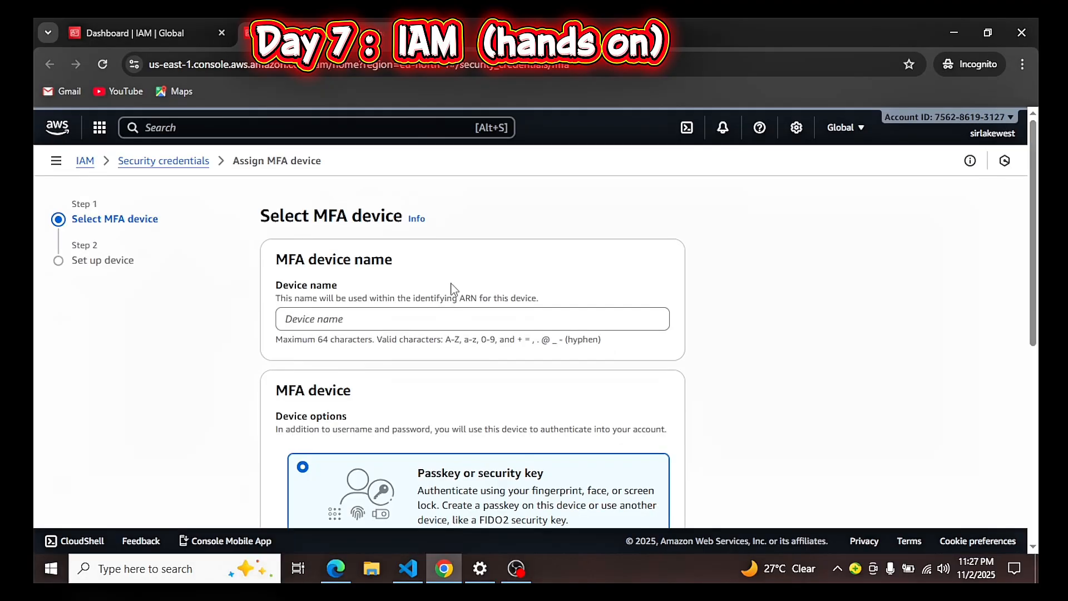
click(325, 317)
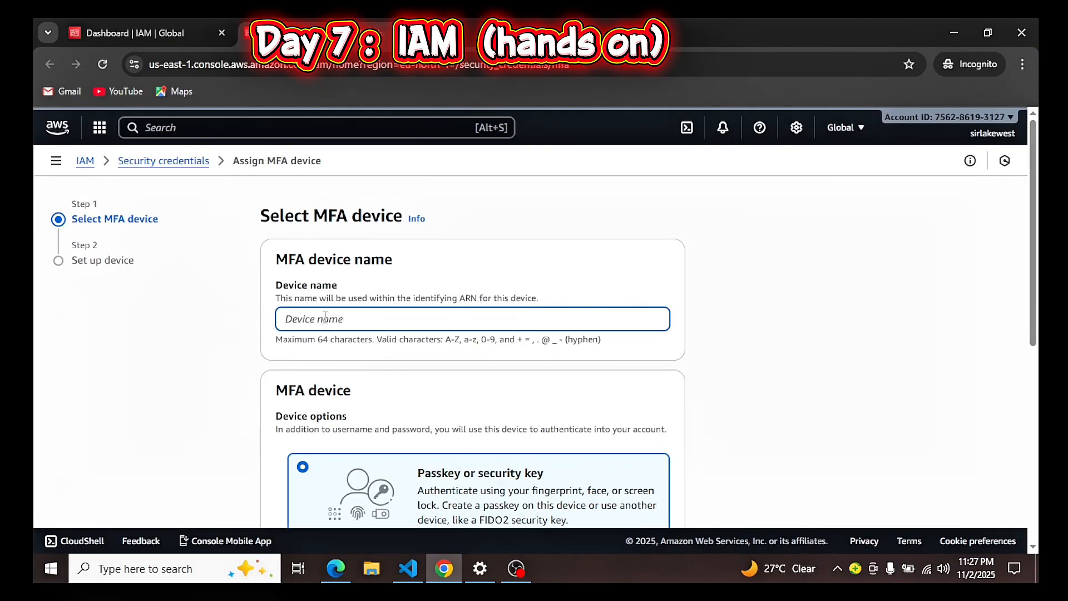
text(Aws)
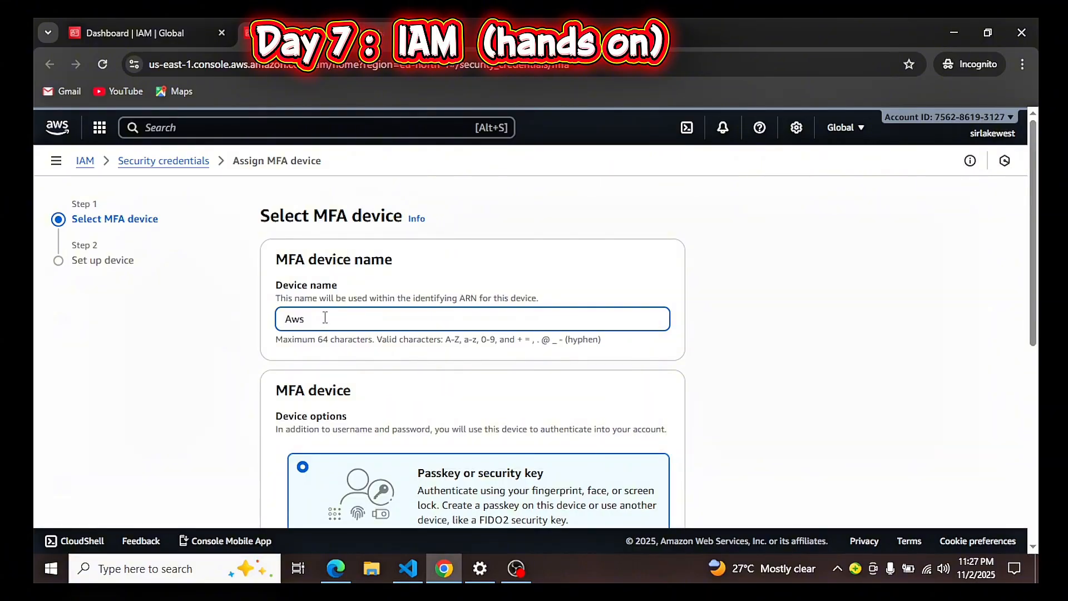
text(Practice)
click(744, 358)
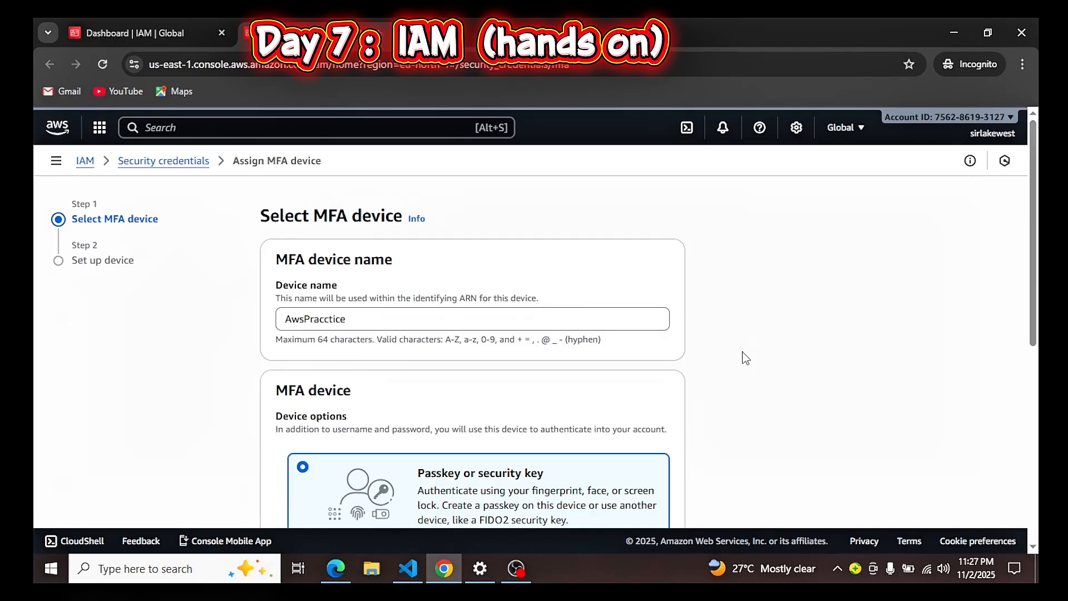
scroll(745, 358, down, 4)
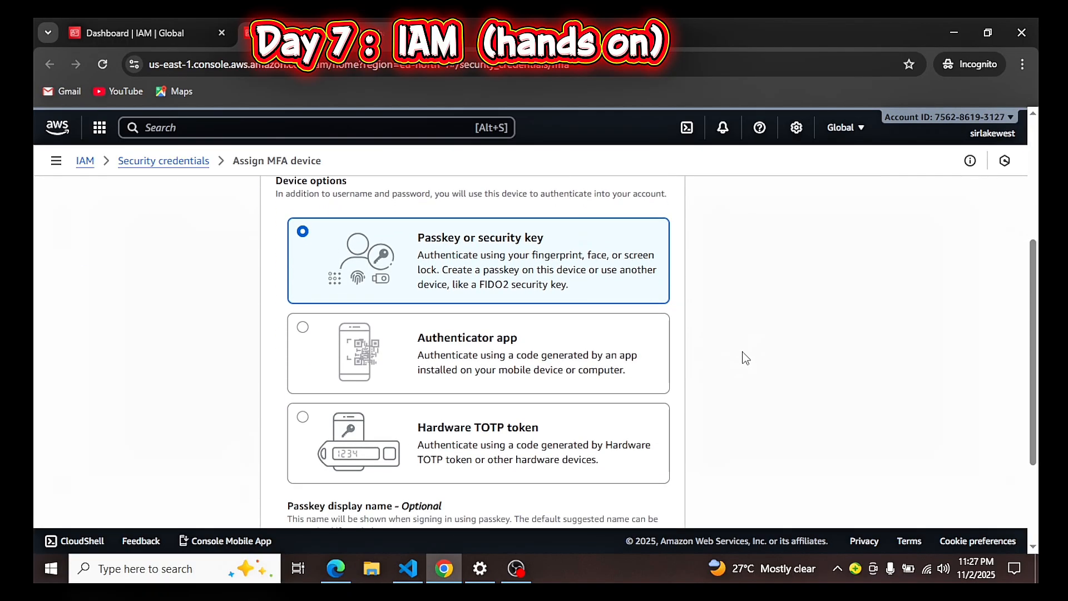
scroll(745, 358, down, 1)
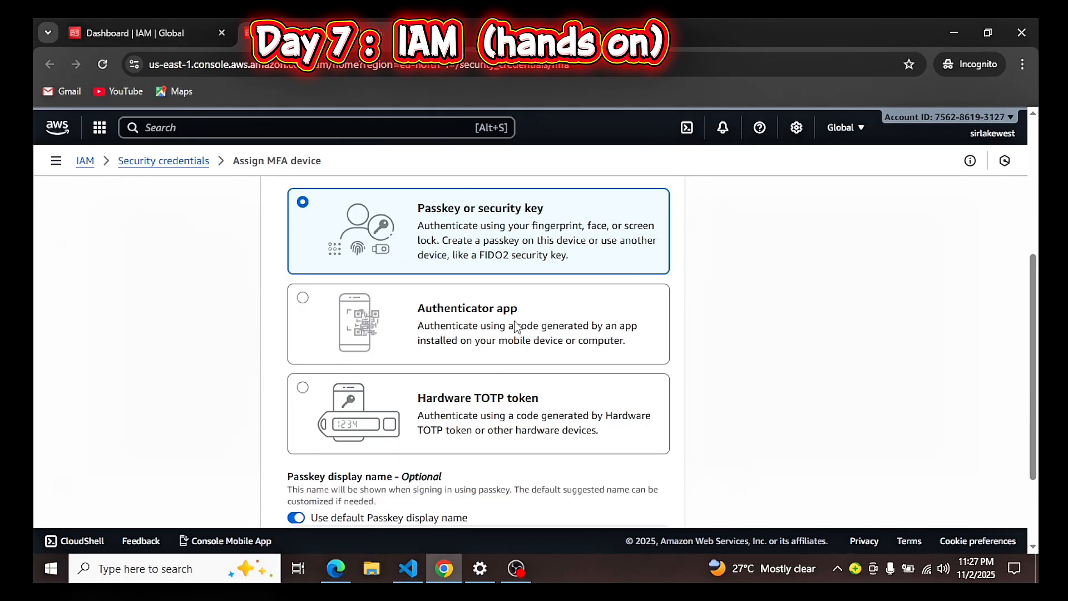
click(303, 301)
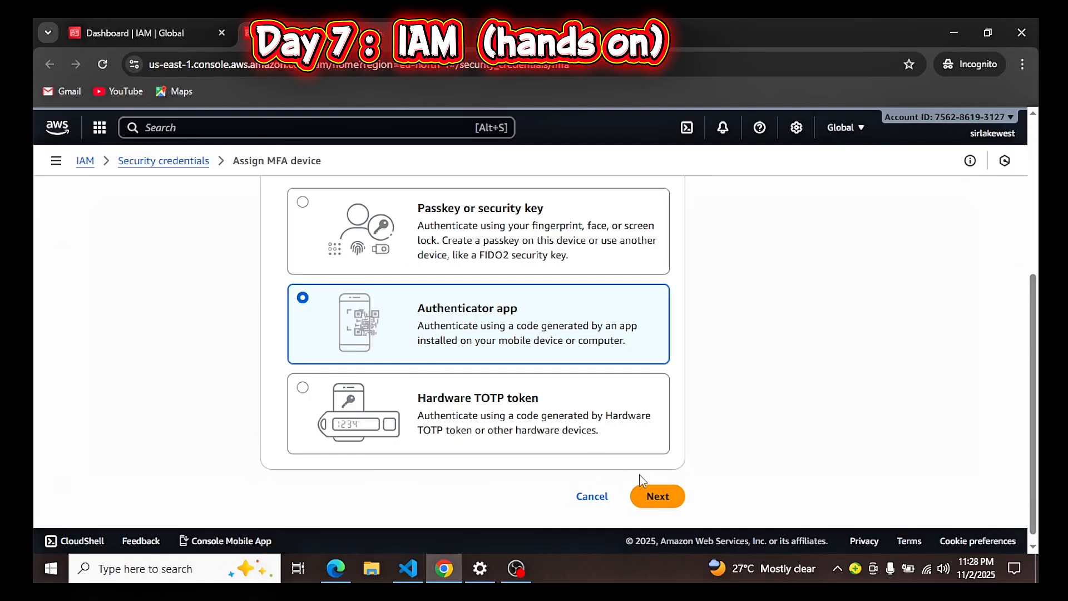
click(660, 504)
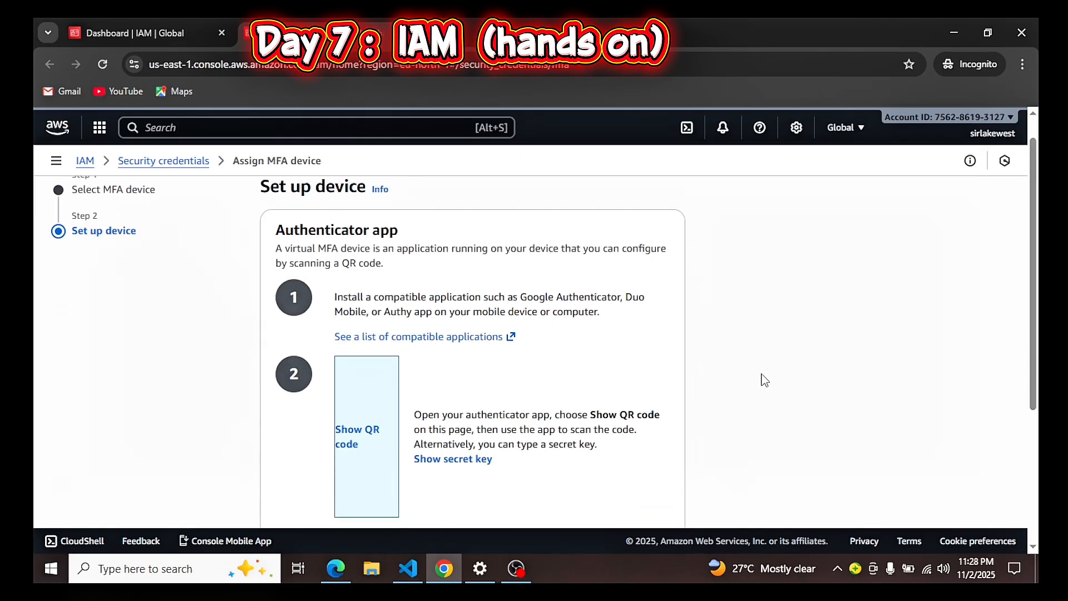
Step: Reveal the QR code, enter two consecutive authenticator codes, and assign the MFA device
scroll(764, 378, down, 2)
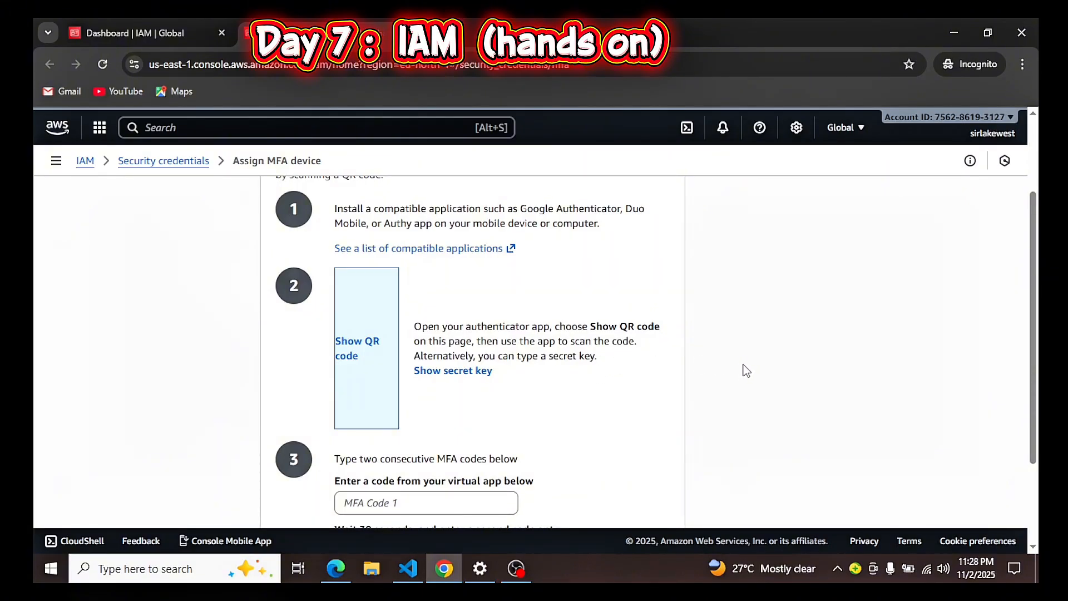
click(358, 351)
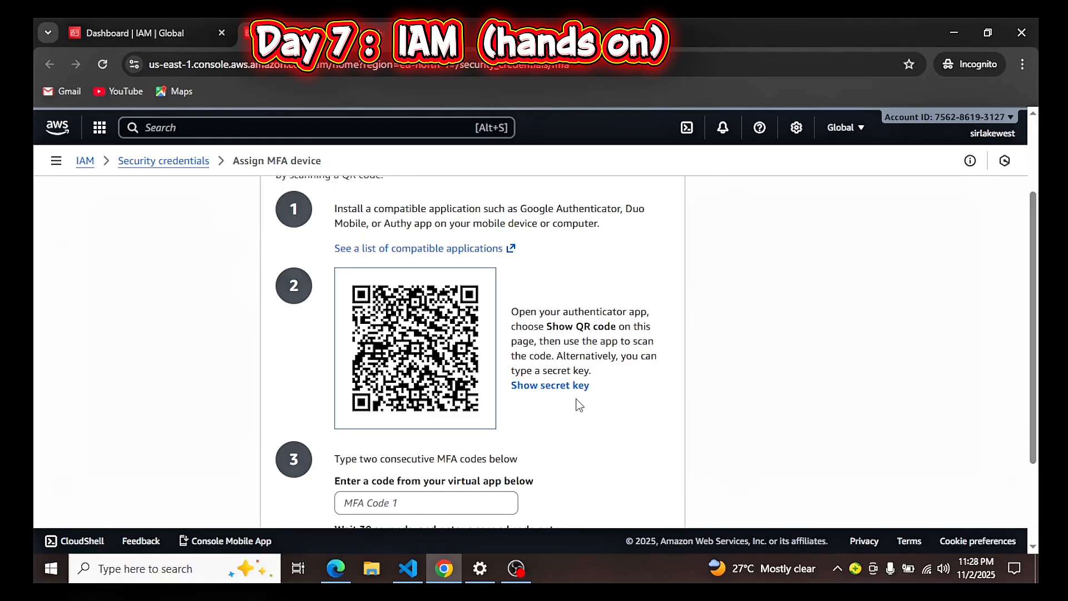
scroll(675, 436, down, 2)
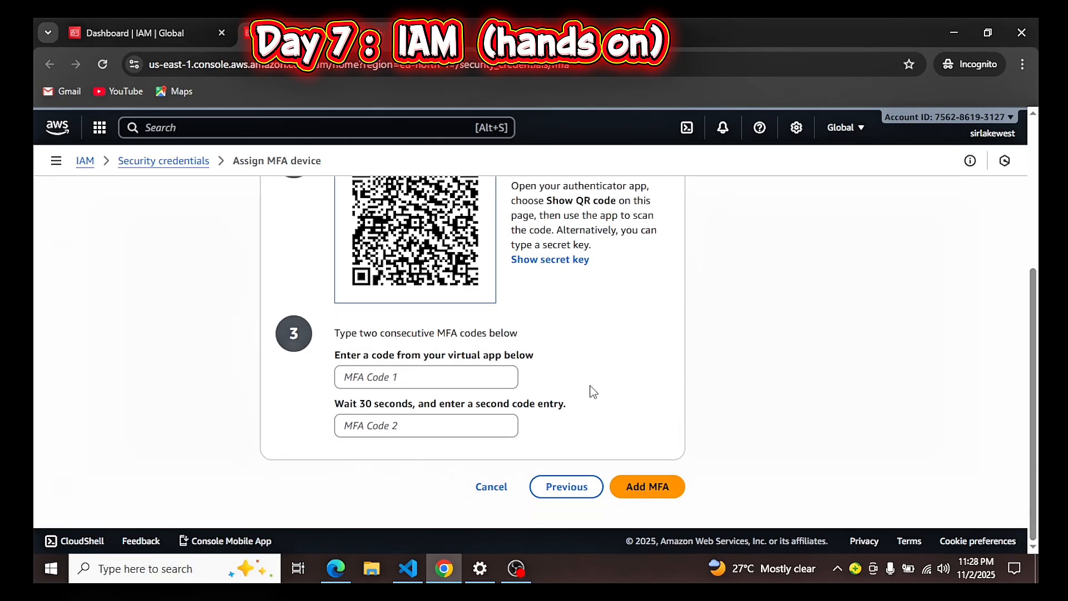
click(370, 378)
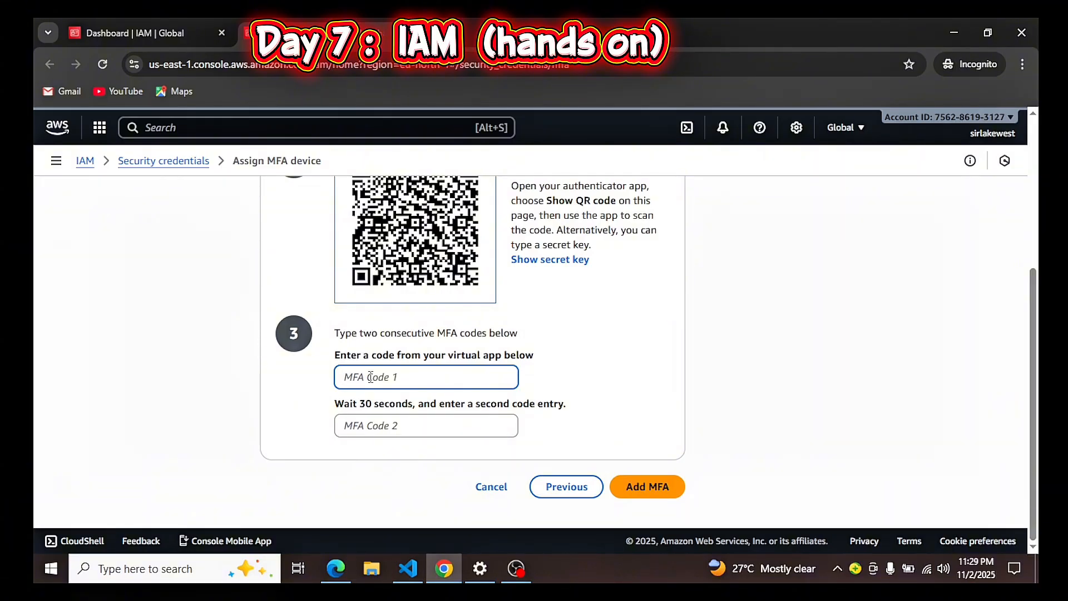
click(400, 426)
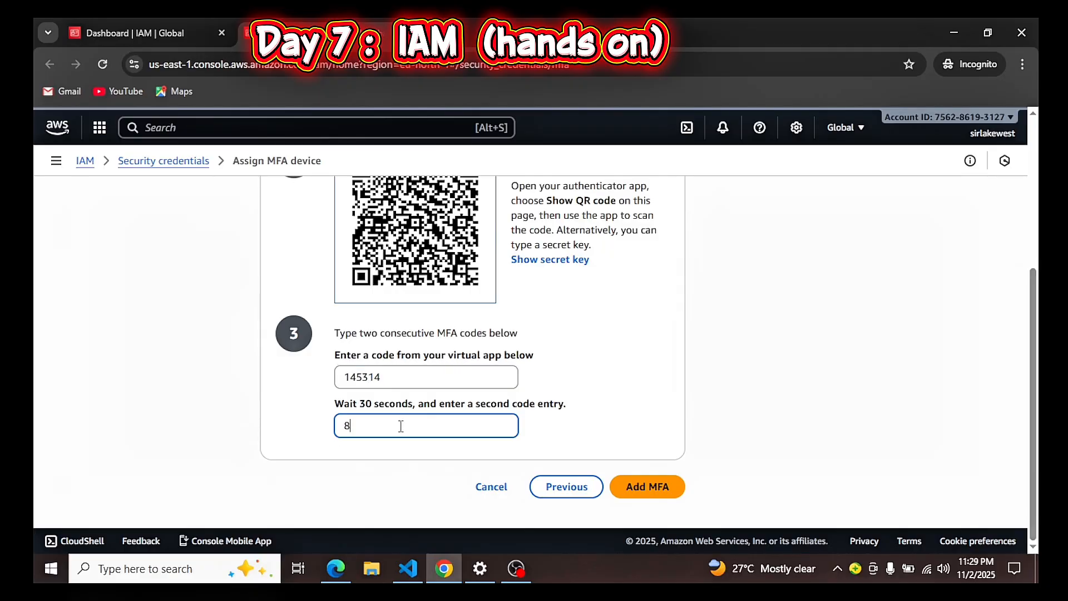
click(647, 490)
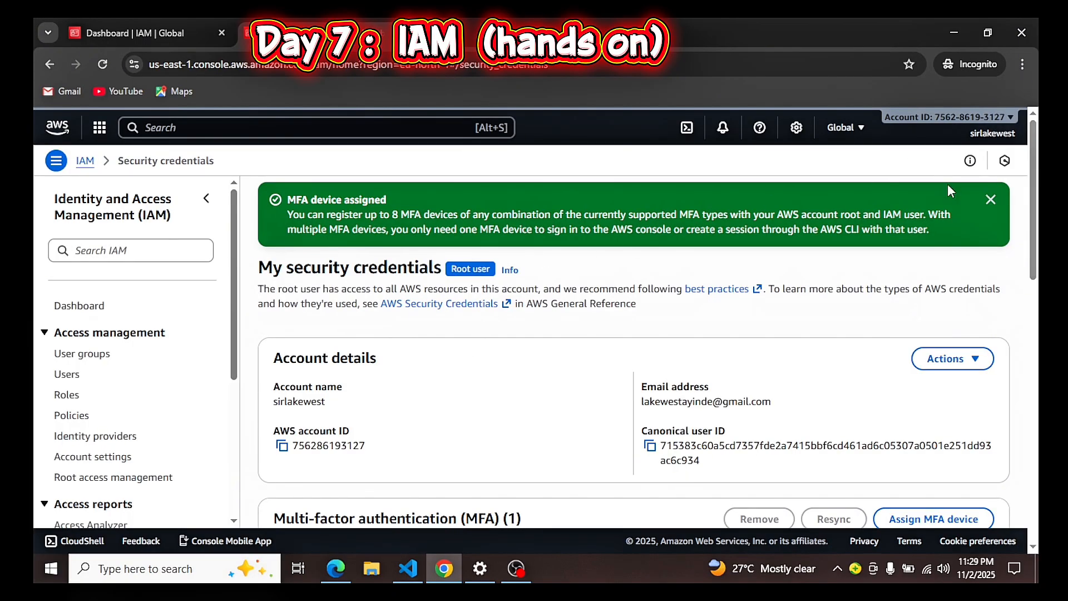
Step: Dismiss the MFA-assigned banner and go to the IAM Users list
click(990, 199)
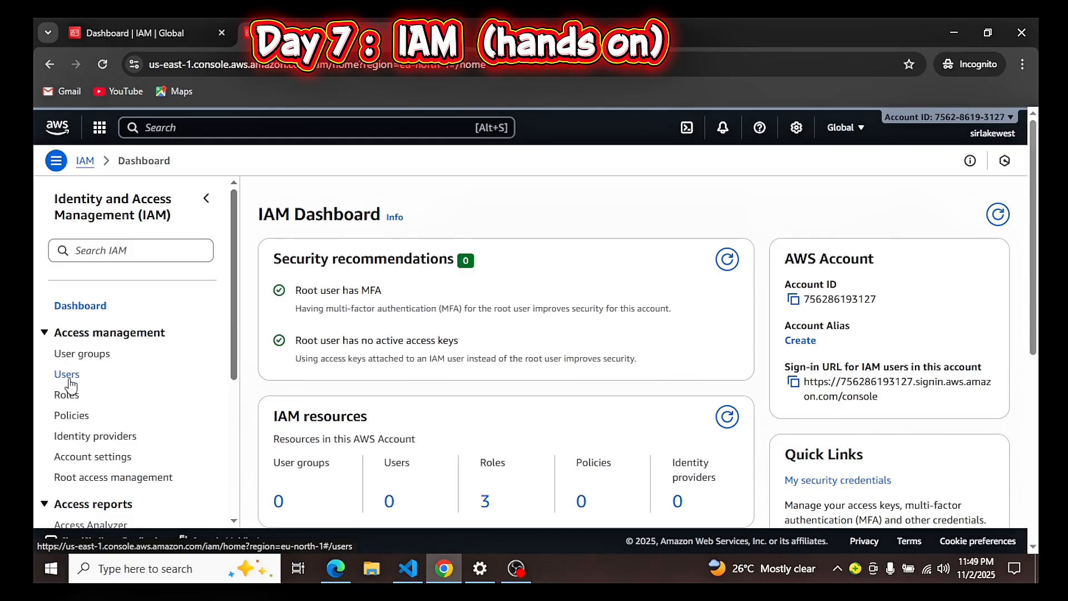
click(67, 382)
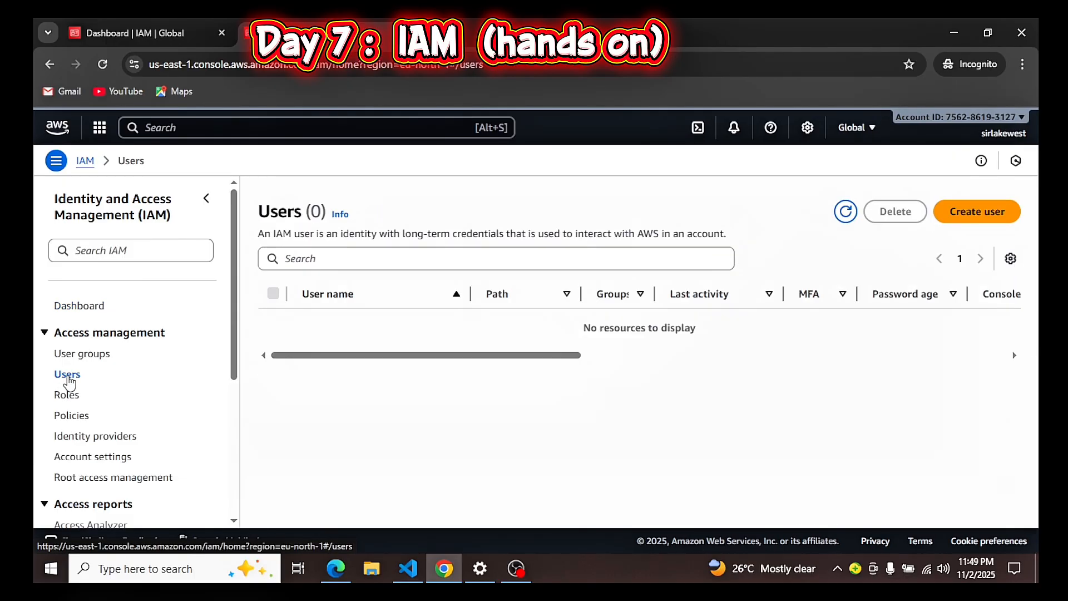
Step: Start a new IAM user, enter its user name, and enable console access with a custom password
click(967, 220)
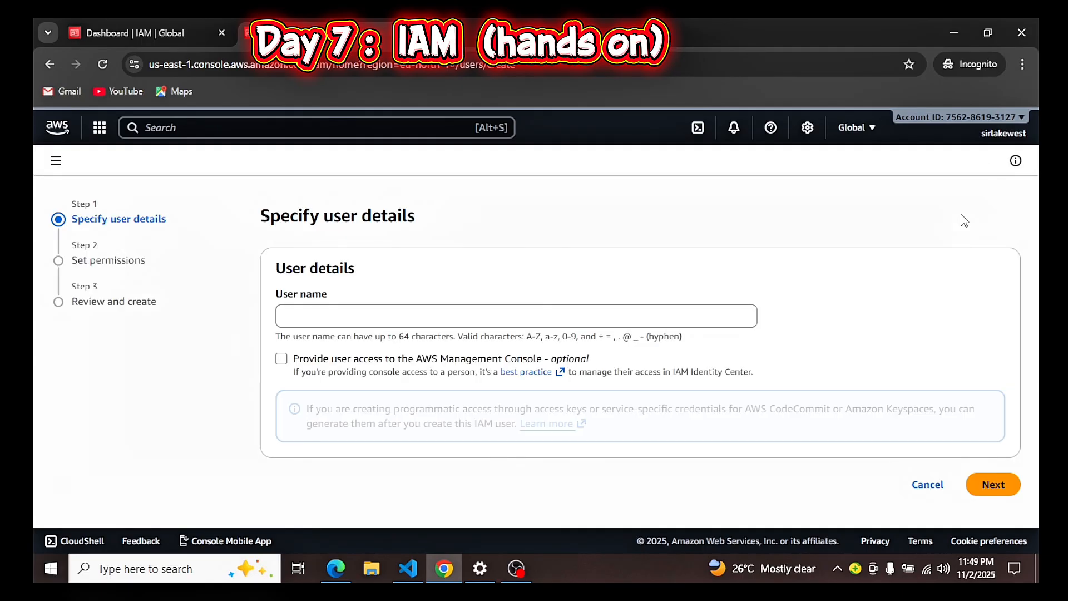
click(297, 307)
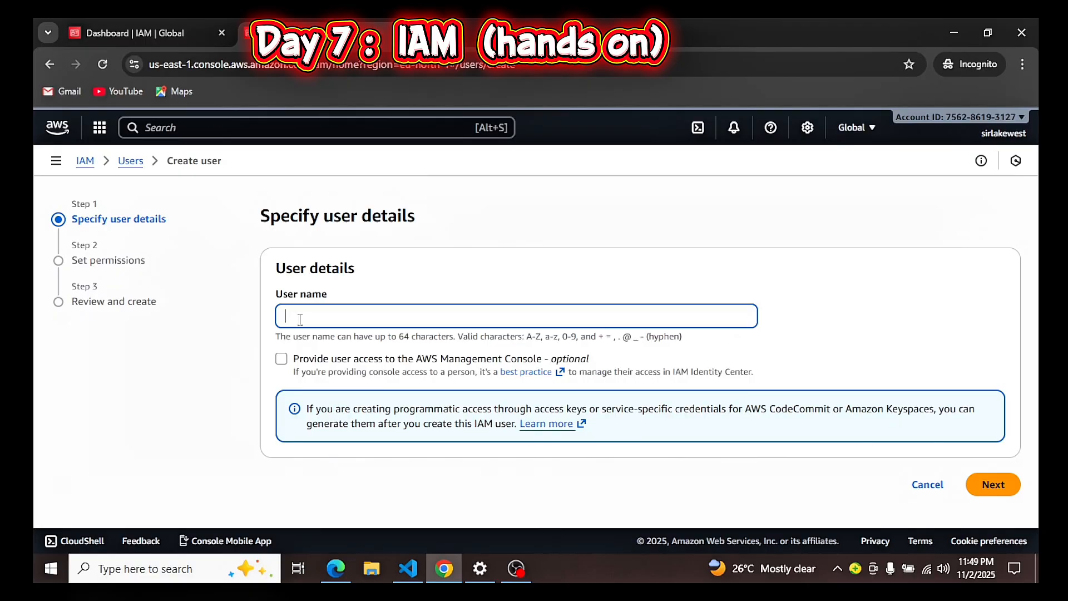
text(Lakewest)
click(282, 359)
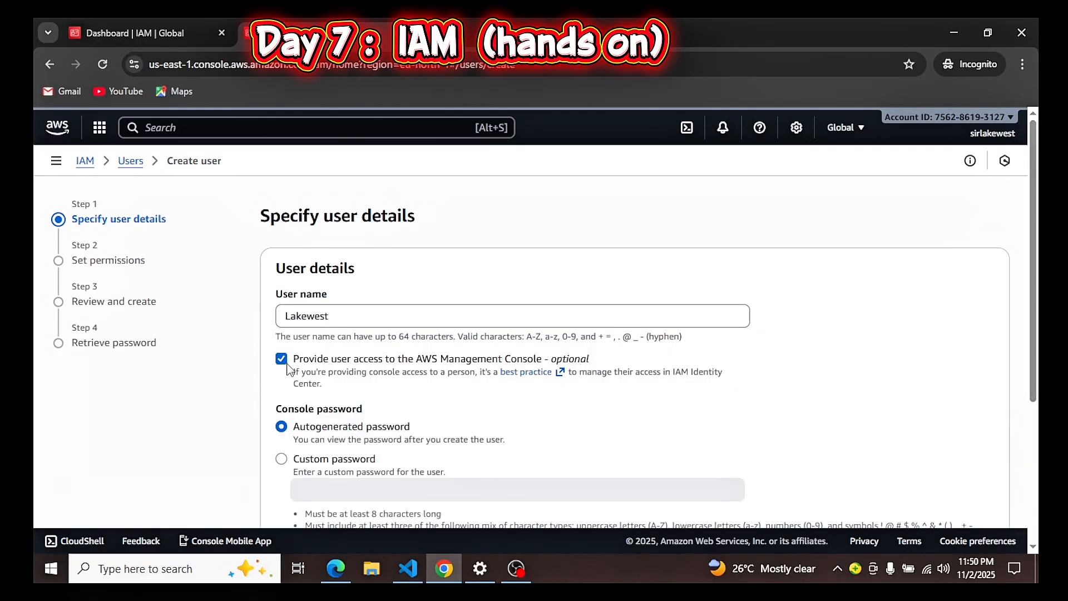
scroll(769, 396, down, 2)
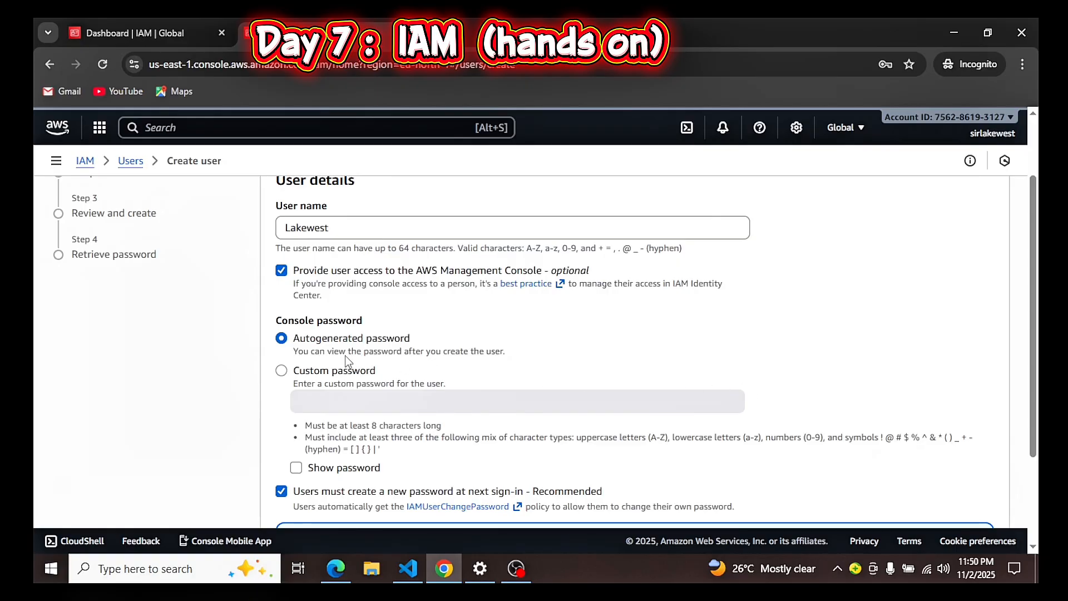
click(282, 371)
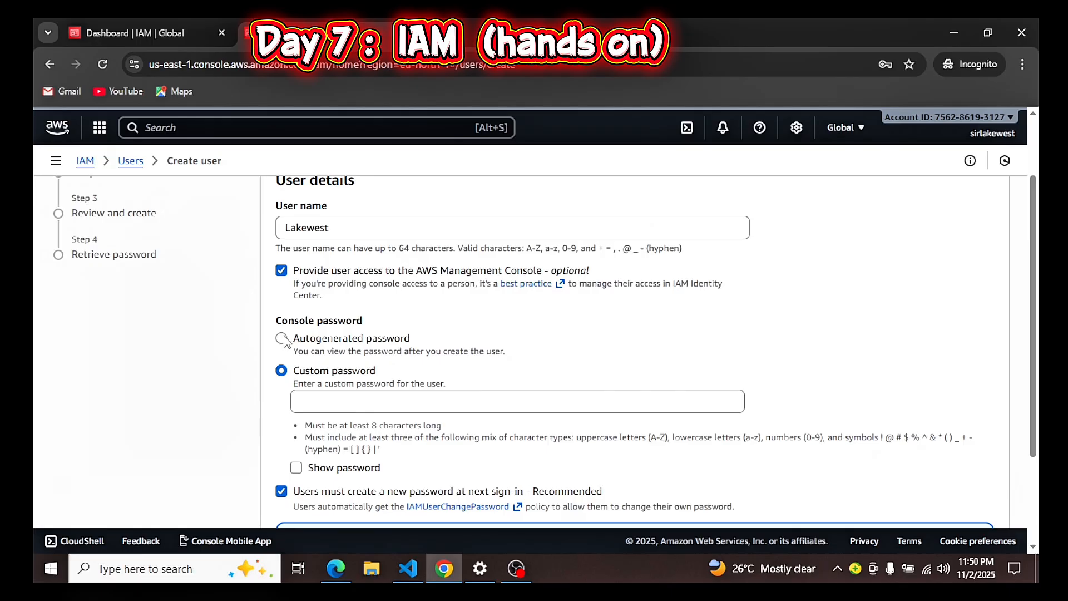
Step: Paste the custom password and turn off the forced password reset at next sign-in
click(329, 403)
key(ctrl+v)
scroll(820, 358, down, 3)
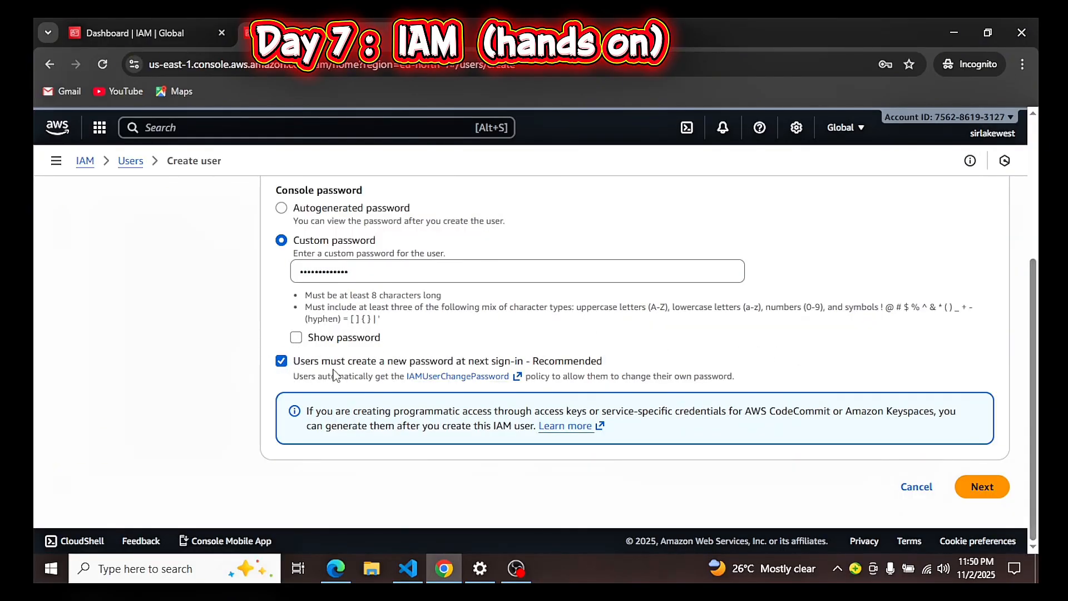
click(284, 363)
click(981, 489)
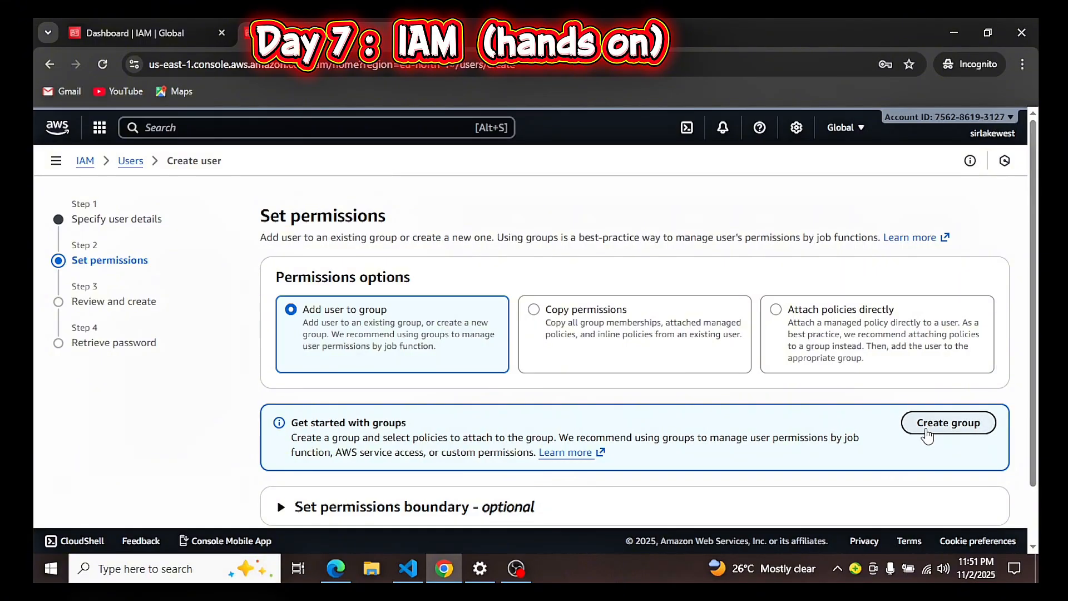
Step: Name a new user group 'Admin' and tick the AdministratorAccess policy
click(948, 429)
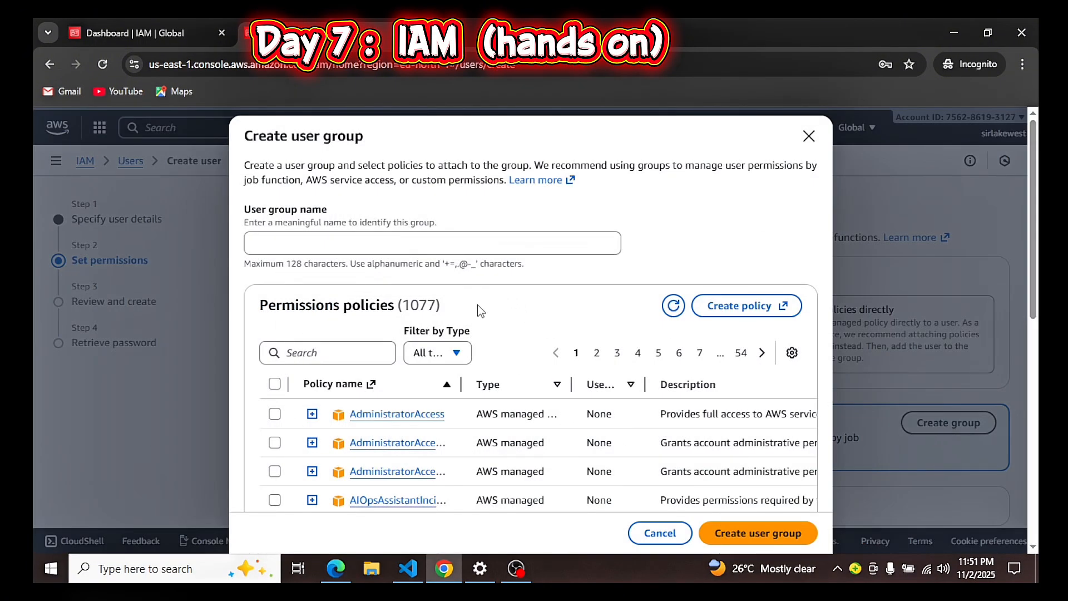
click(269, 244)
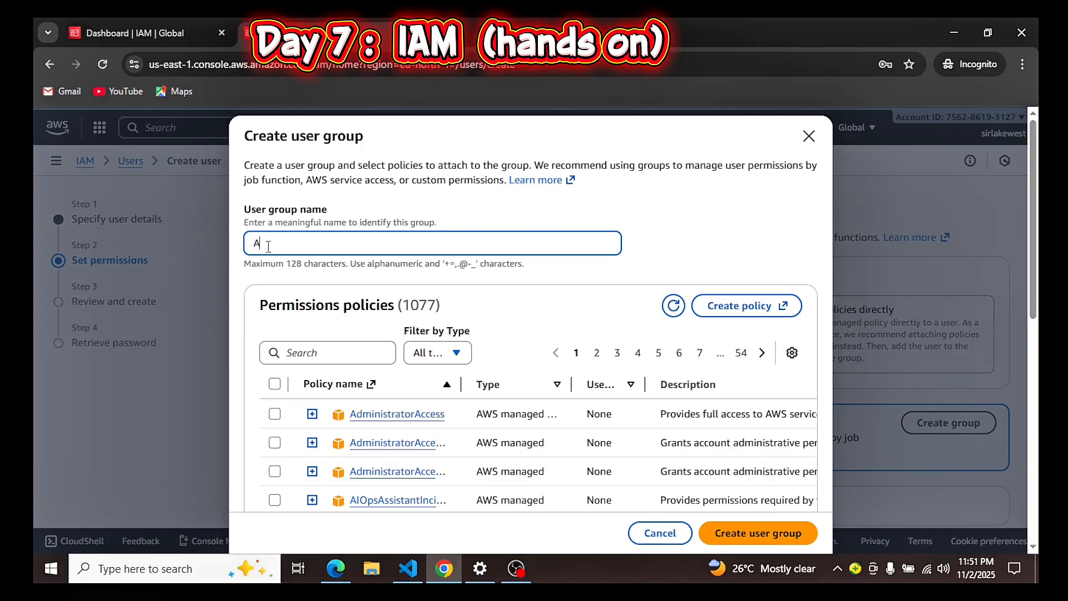
text(Admin)
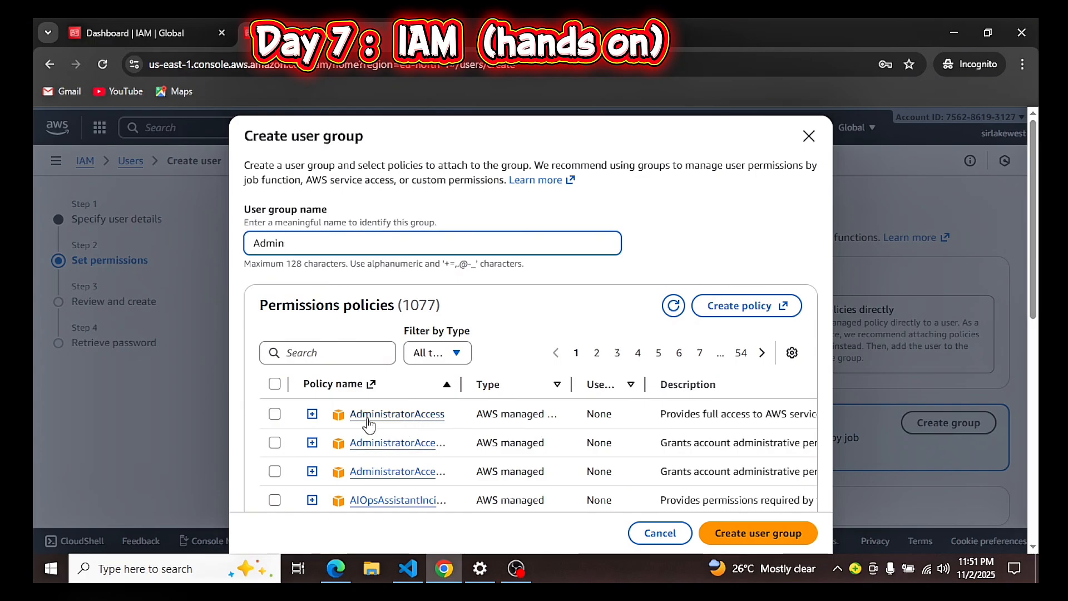
click(275, 417)
Step: Review the AdministratorAccess JSON's wildcard Action and Resource, then create the group
click(312, 414)
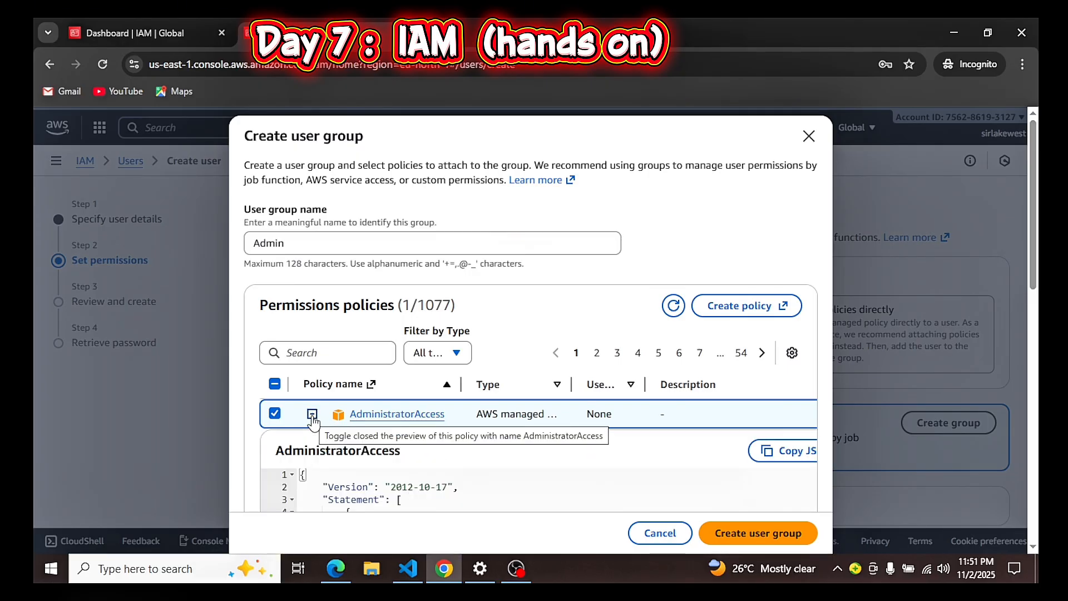
scroll(313, 423, down, 7)
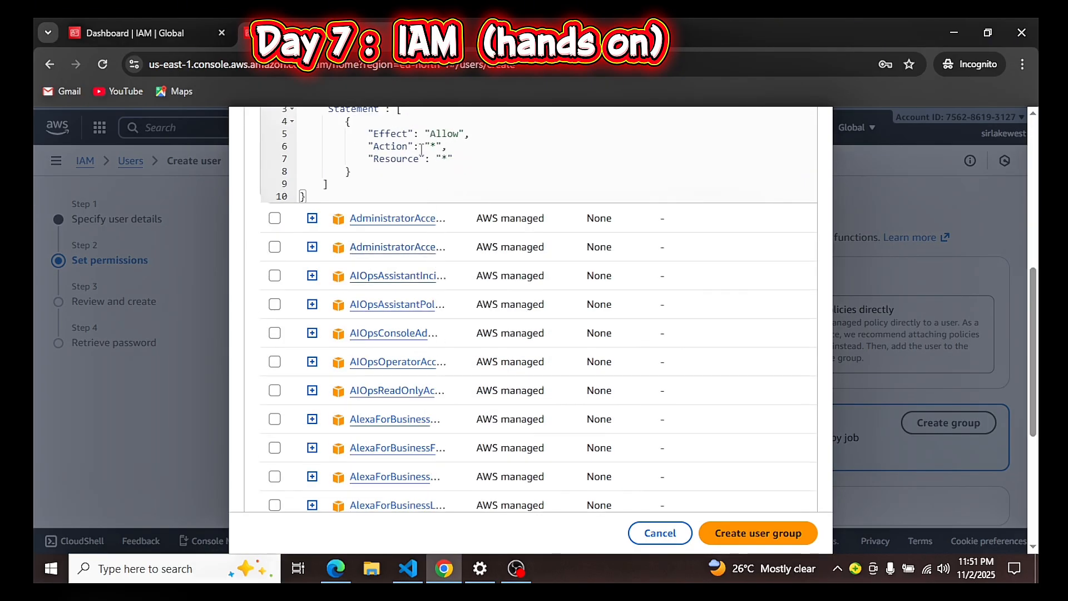
drag(447, 161, 442, 160)
drag(438, 145, 433, 146)
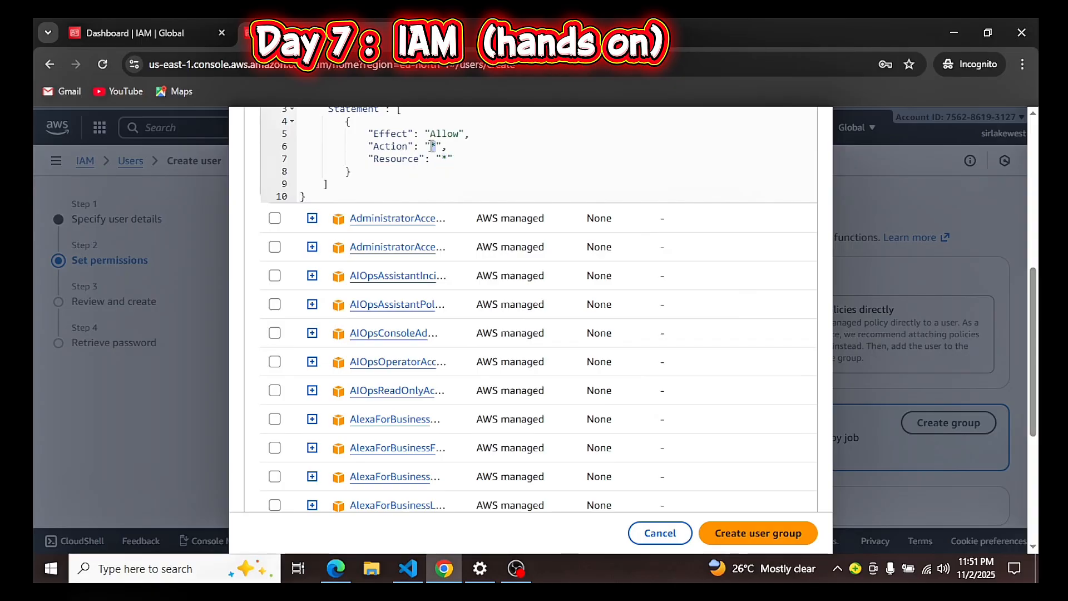
click(535, 160)
scroll(553, 158, up, 1)
scroll(554, 158, up, 5)
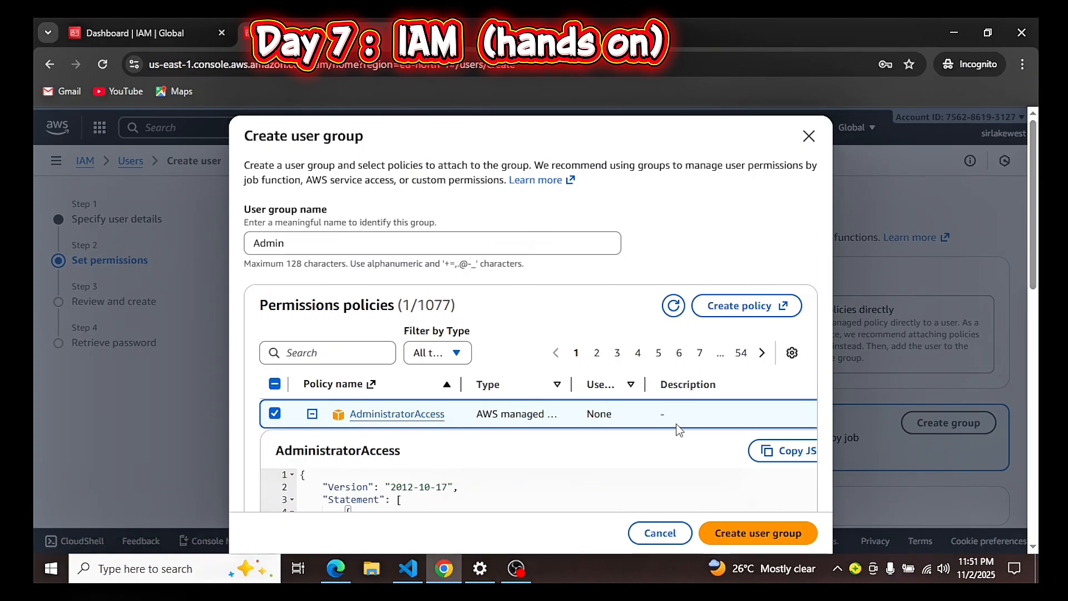
scroll(682, 439, down, 5)
scroll(683, 421, down, 5)
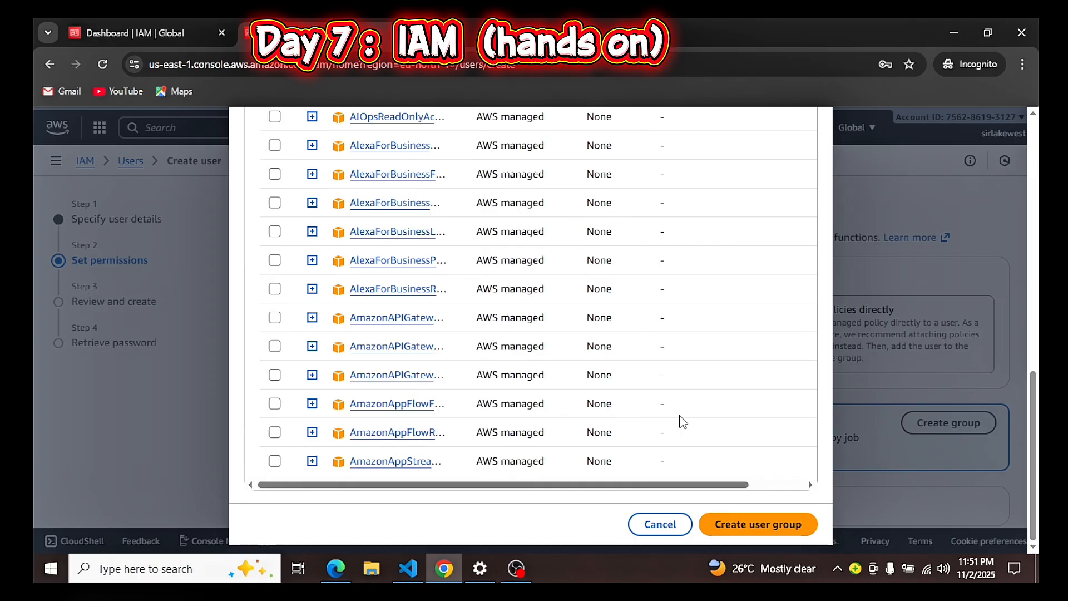
click(749, 531)
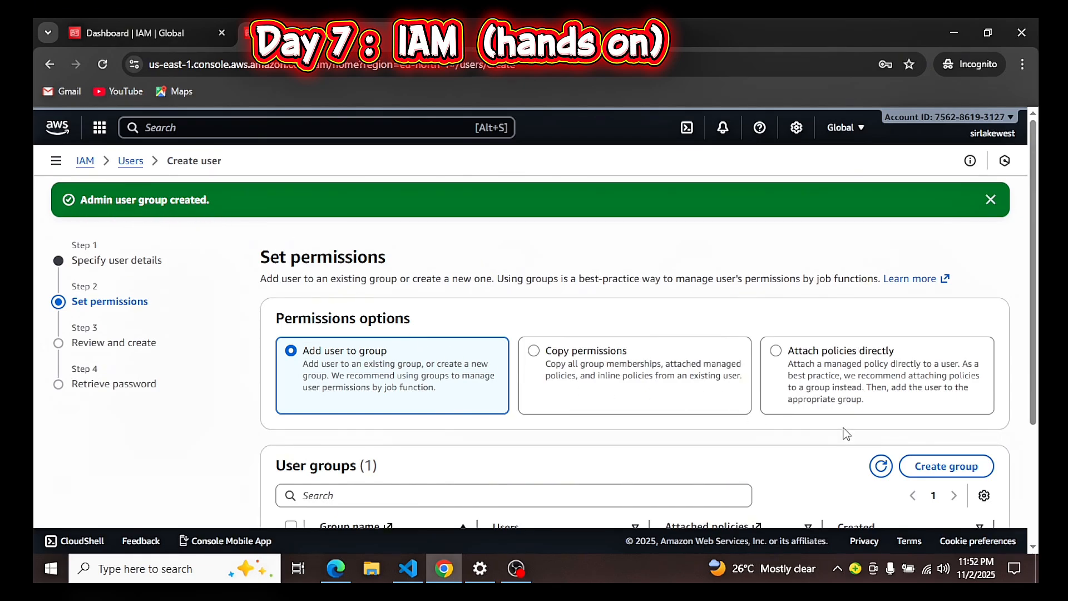
Step: Advance to Review and create, then create the new IAM user
scroll(846, 433, down, 3)
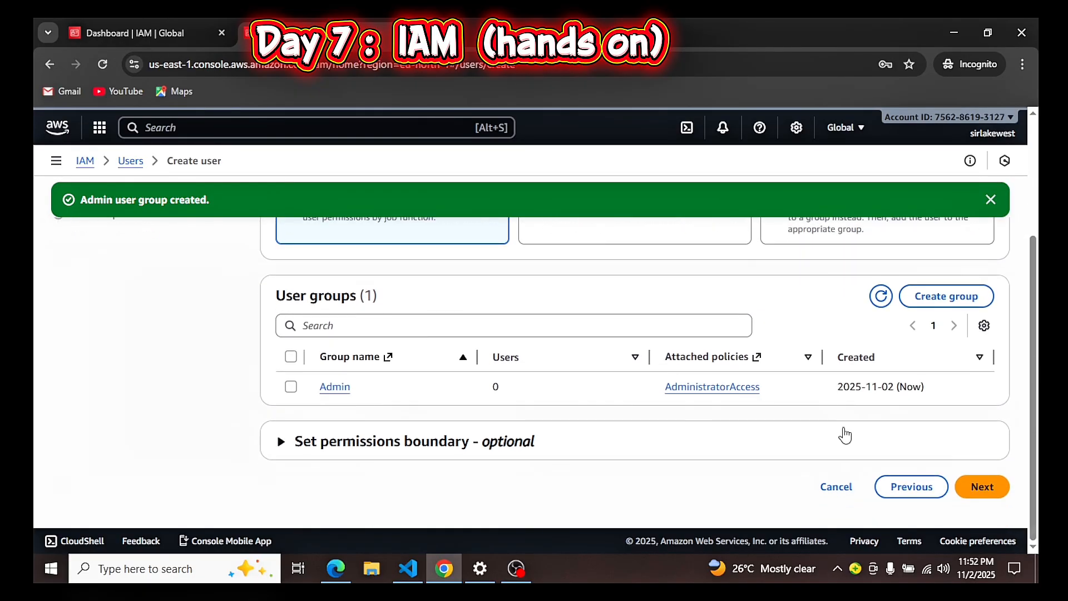
scroll(845, 434, up, 1)
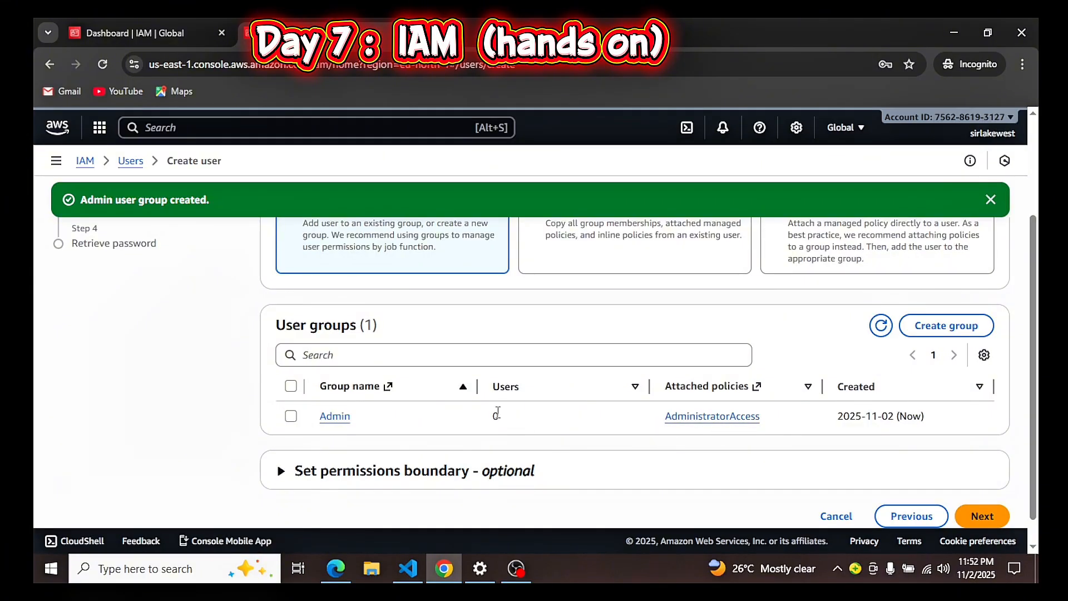
scroll(767, 467, down, 1)
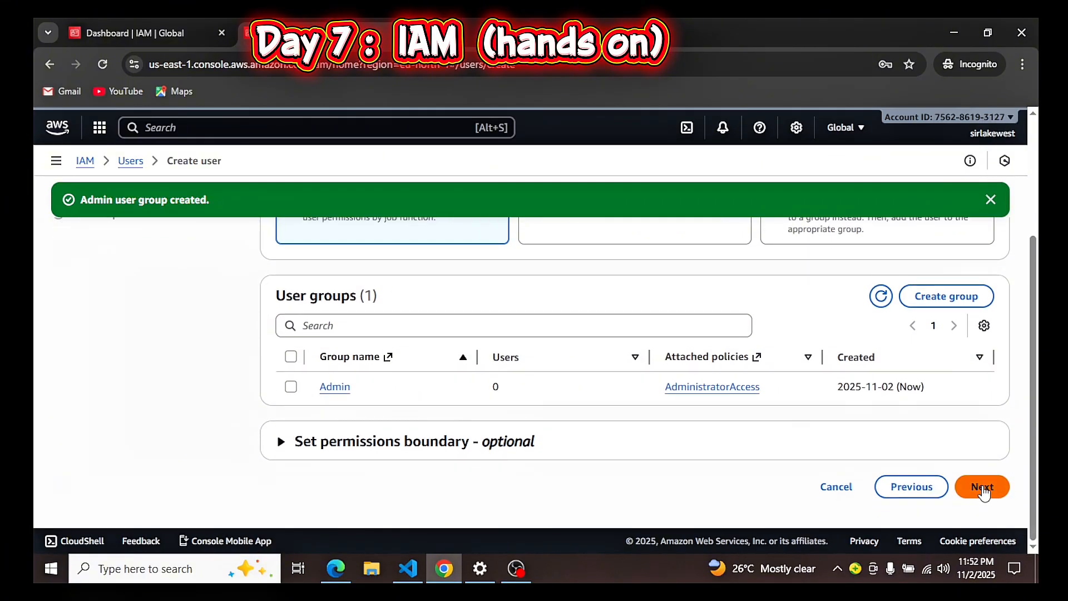
click(982, 488)
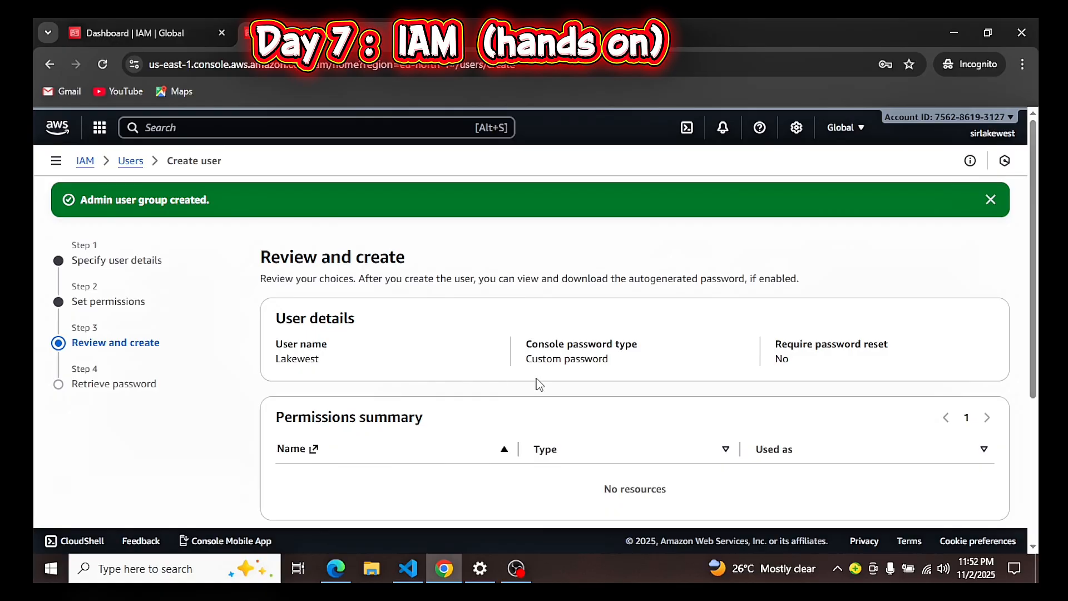
scroll(611, 400, down, 4)
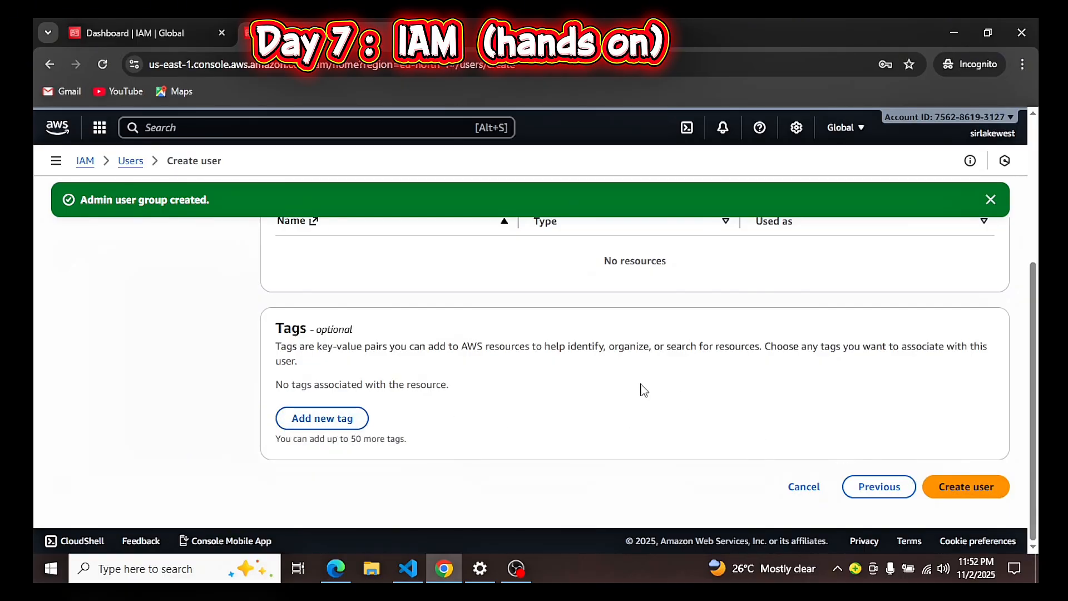
click(963, 489)
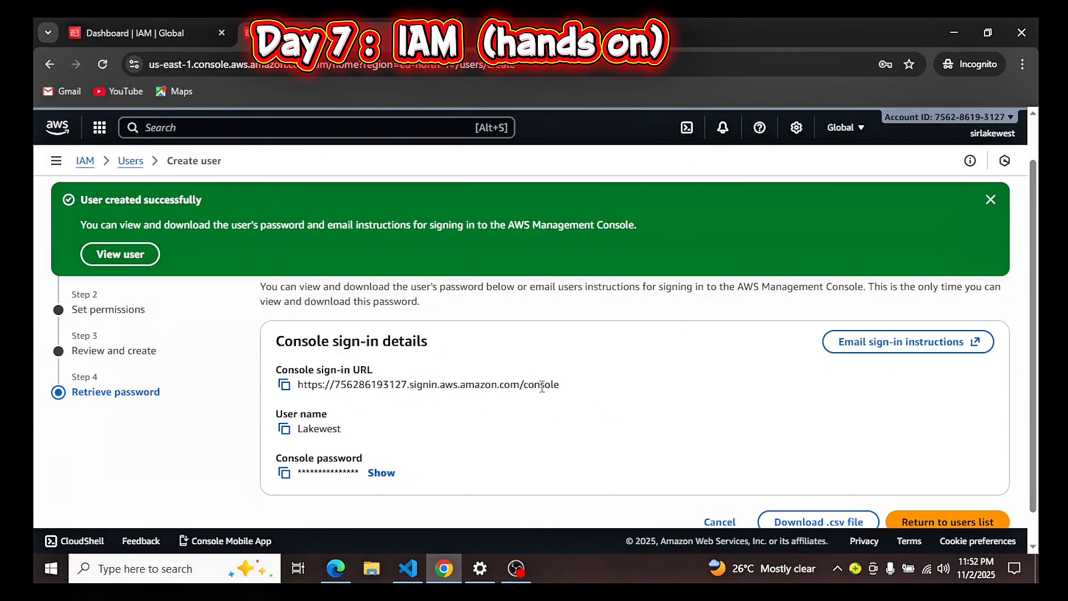
Step: Copy the new user's console sign-in URL from the Retrieve password page
click(285, 385)
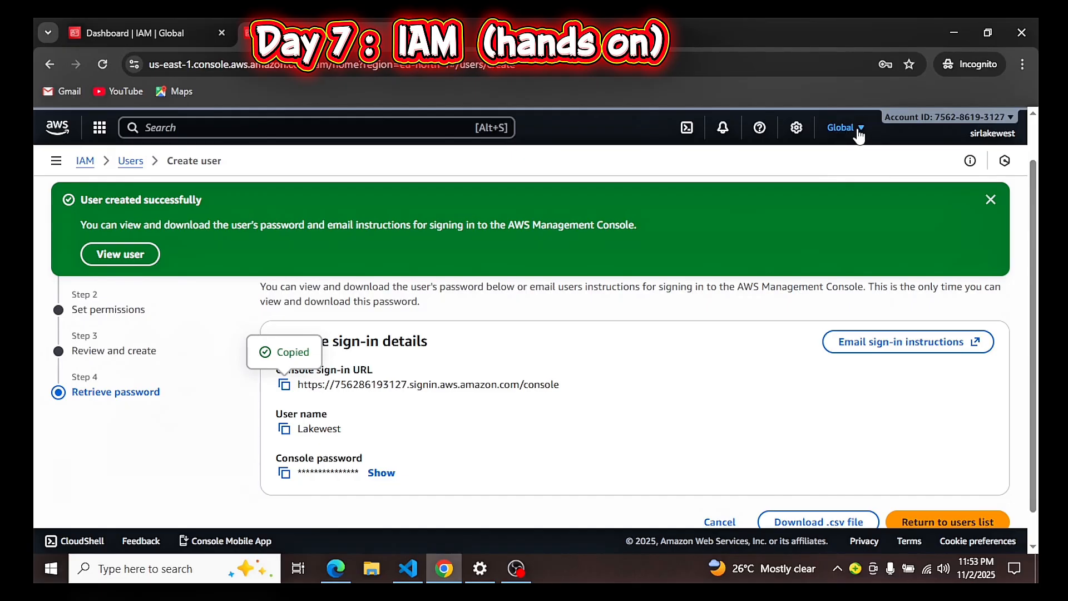
Step: Open a new Chrome window and load the copied console sign-in URL
click(1022, 66)
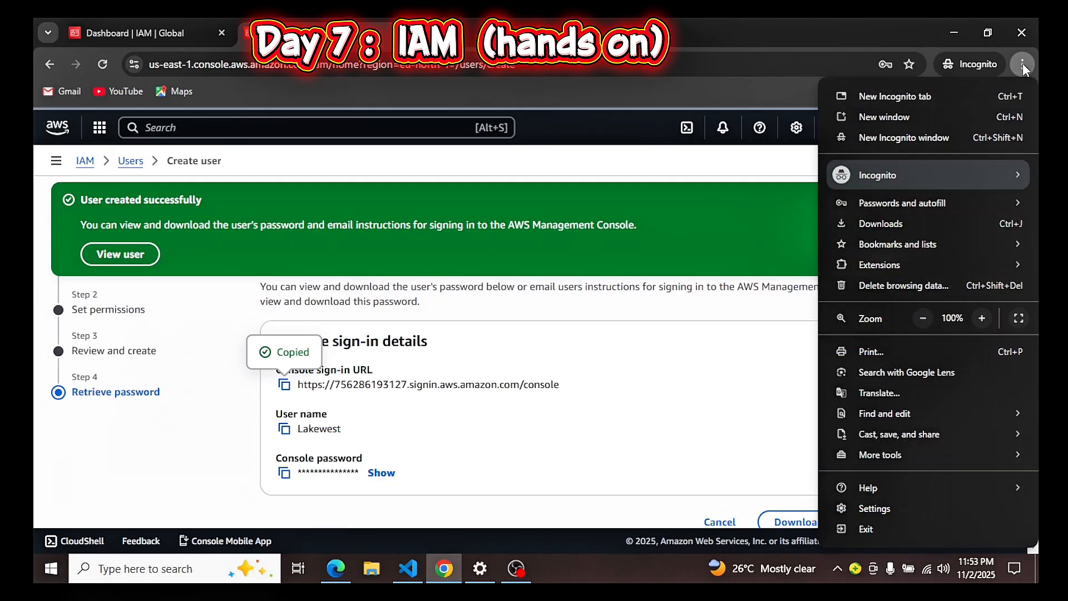
click(886, 118)
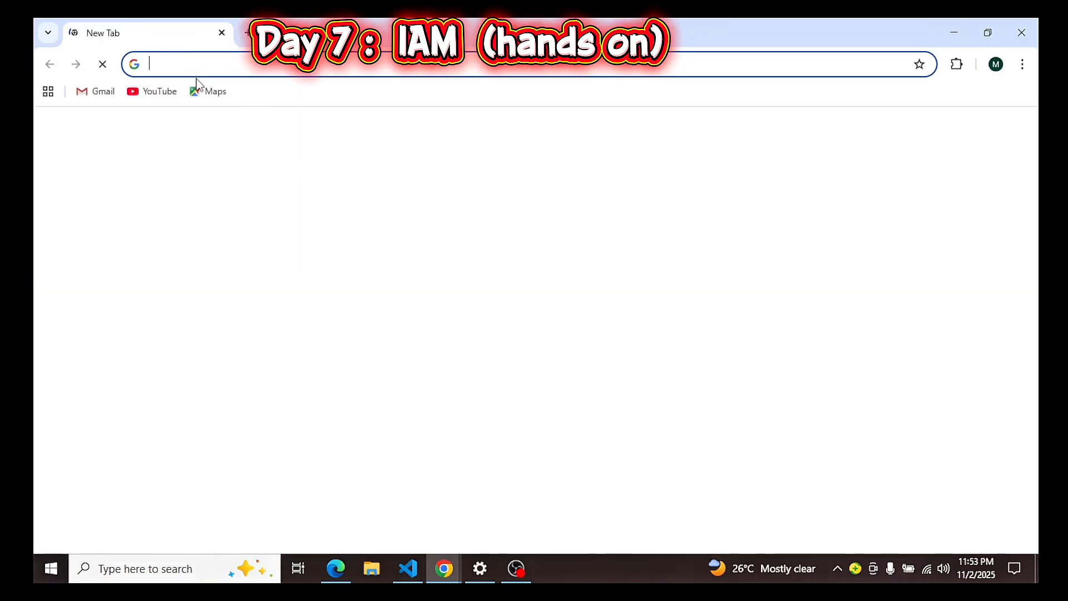
click(161, 65)
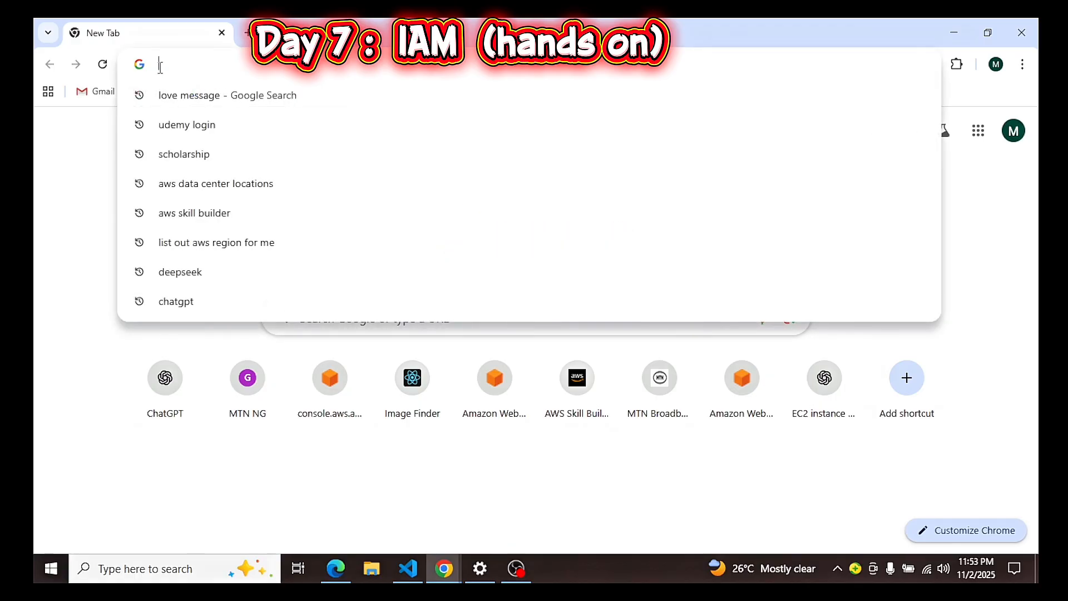
key(ctrl+v)
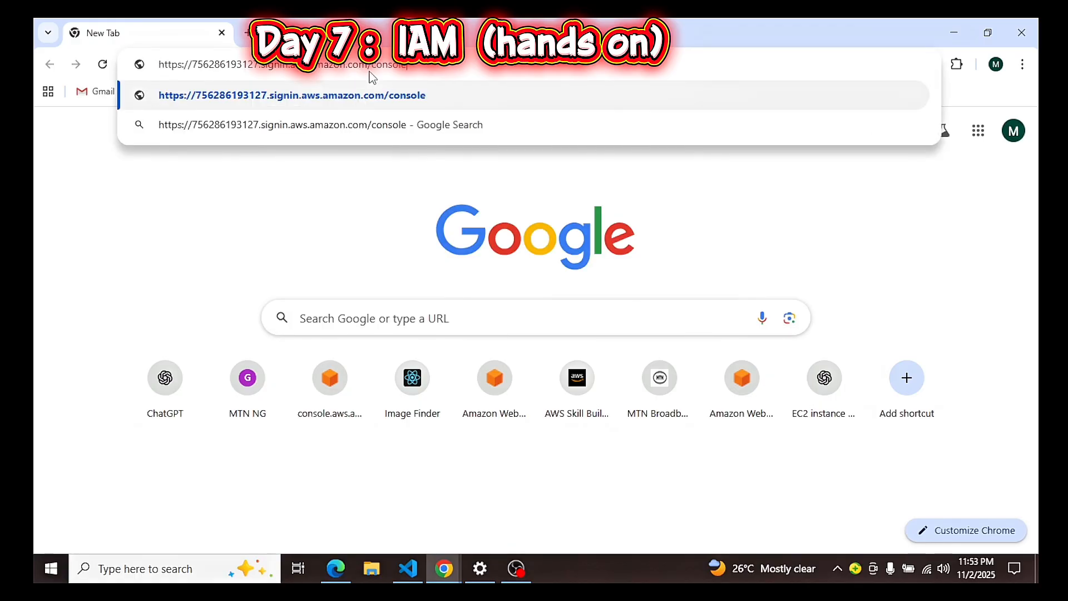
key(Return)
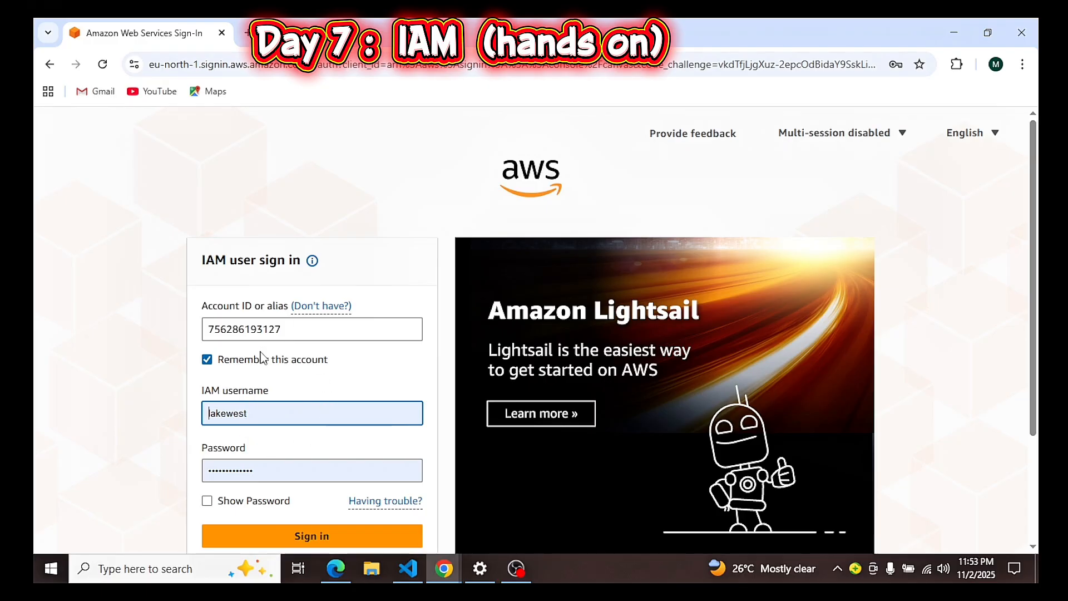
Step: Sign in to the console as the new IAM user with the entered username and password
scroll(305, 324, down, 3)
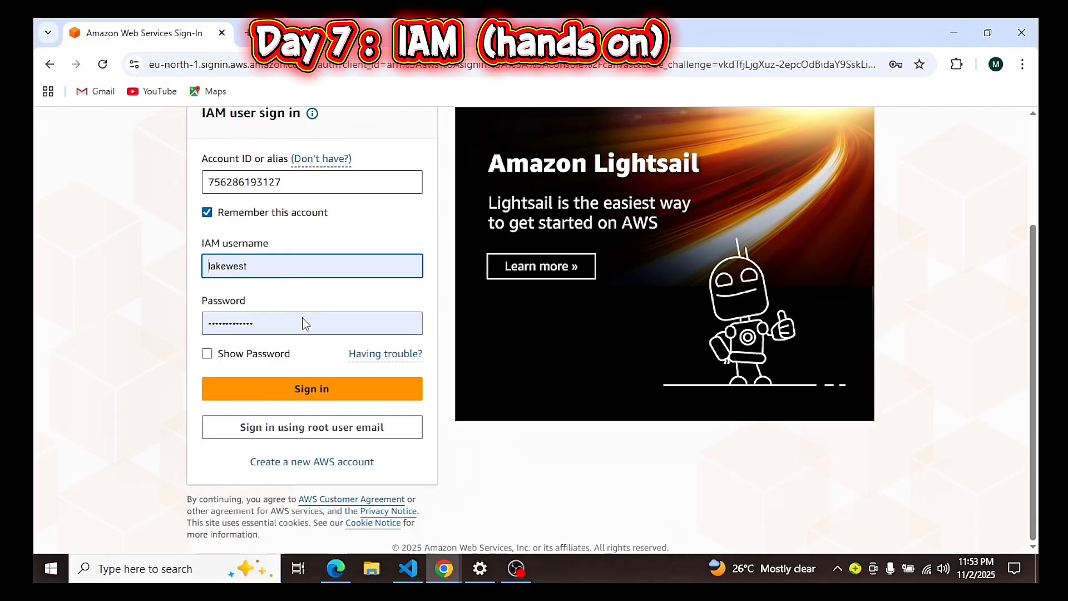
click(312, 392)
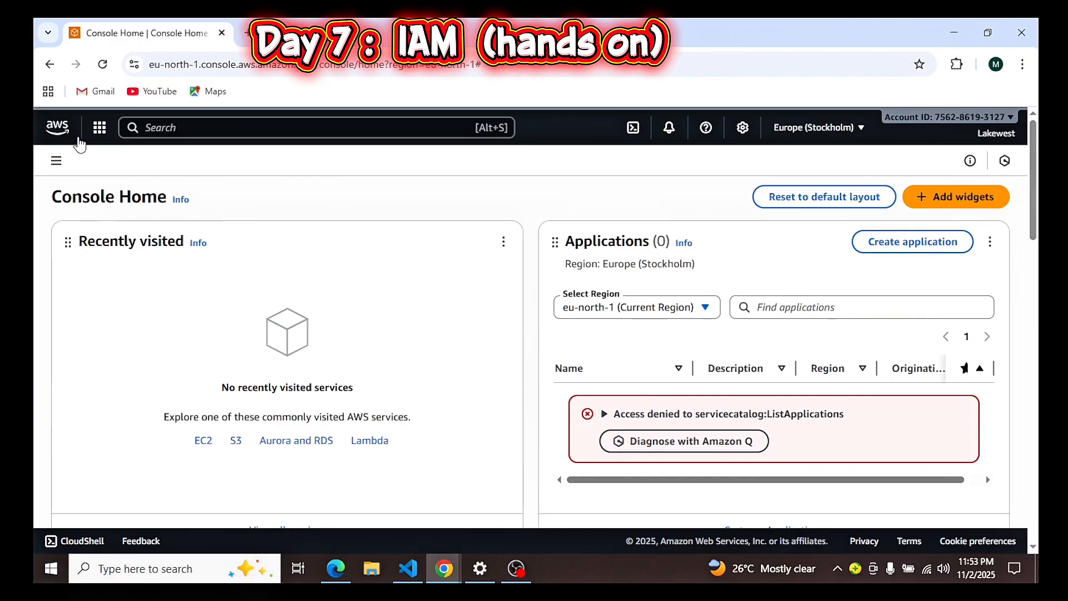
Step: As the new user, browse All services, open EC2 and try launching an instance
click(99, 128)
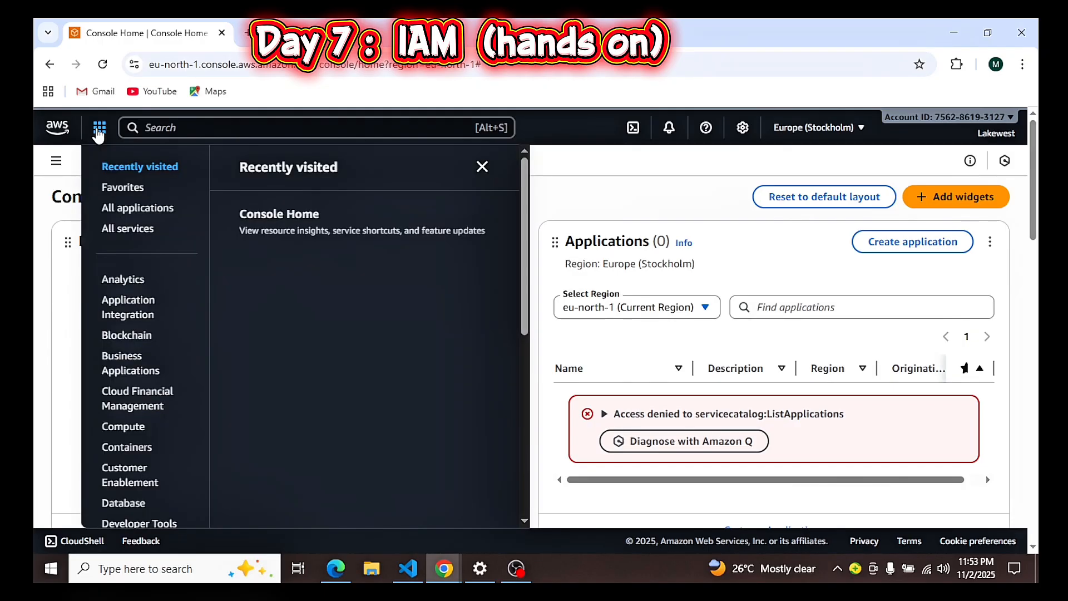
click(56, 161)
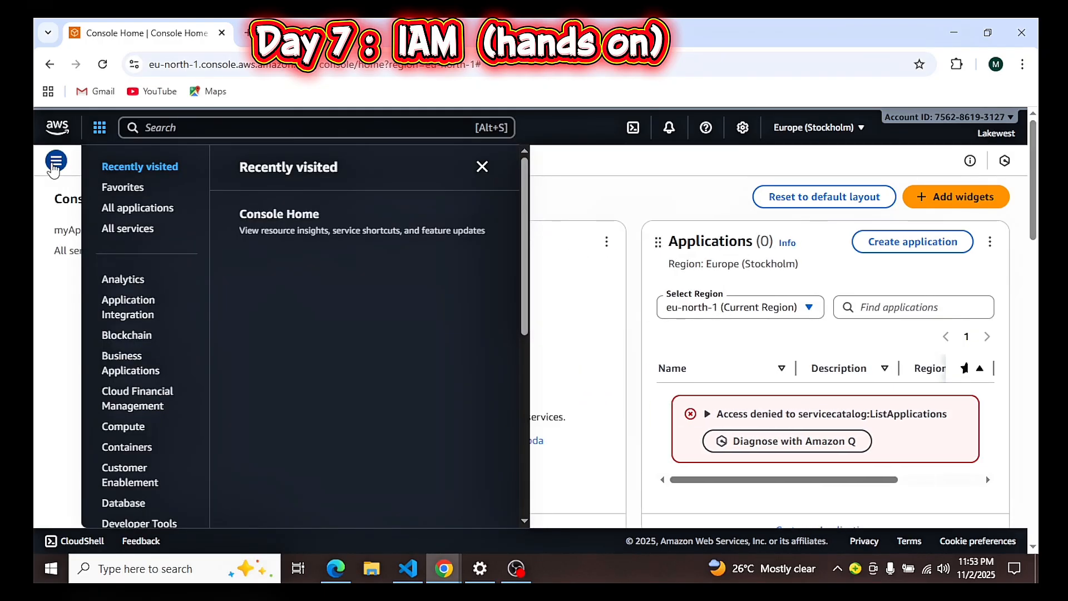
click(476, 169)
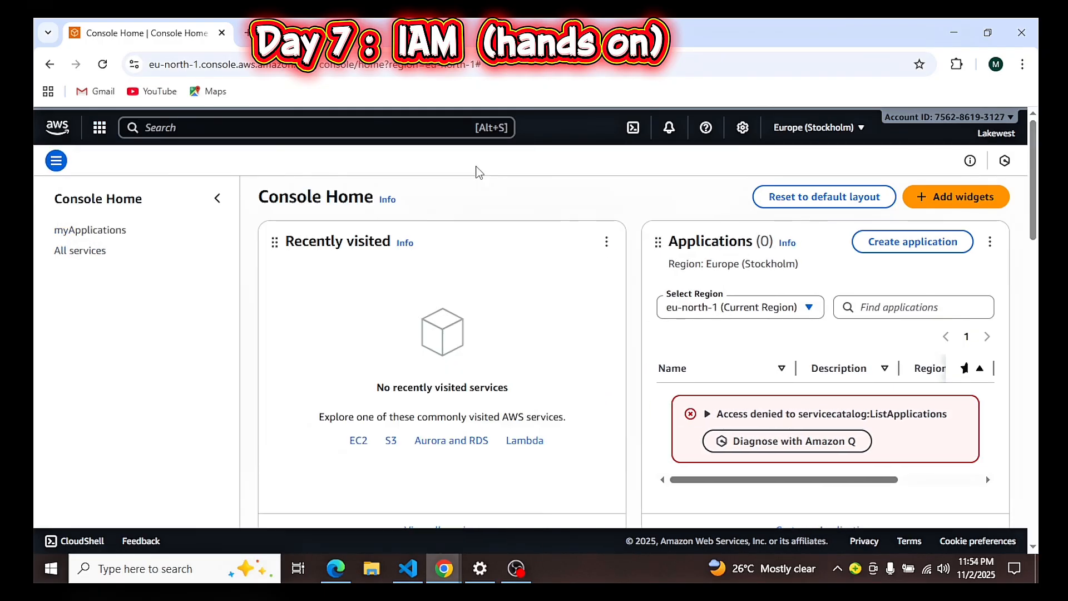
click(81, 253)
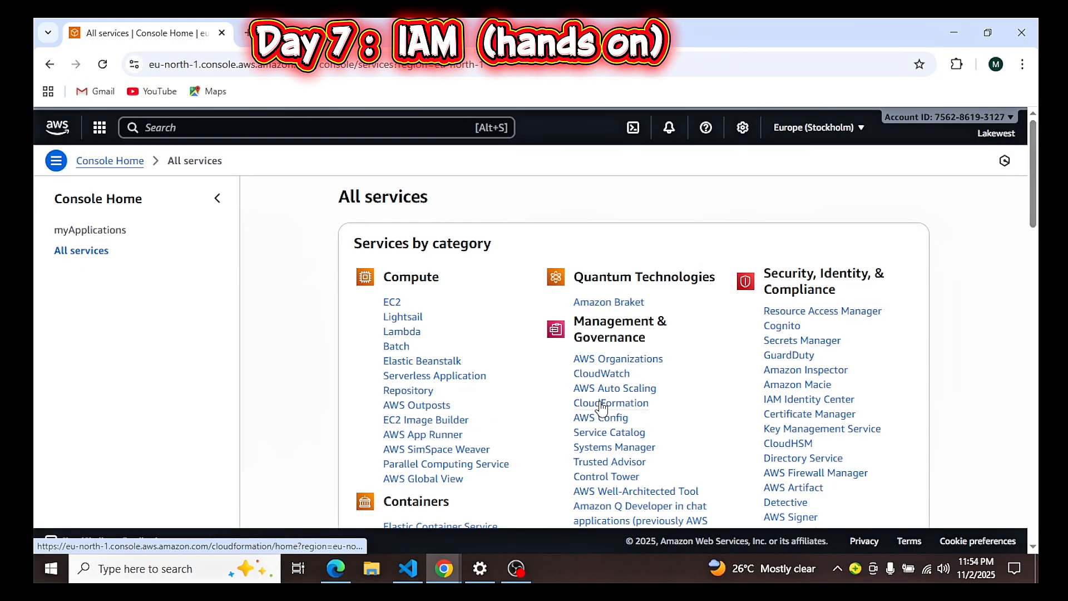
click(397, 305)
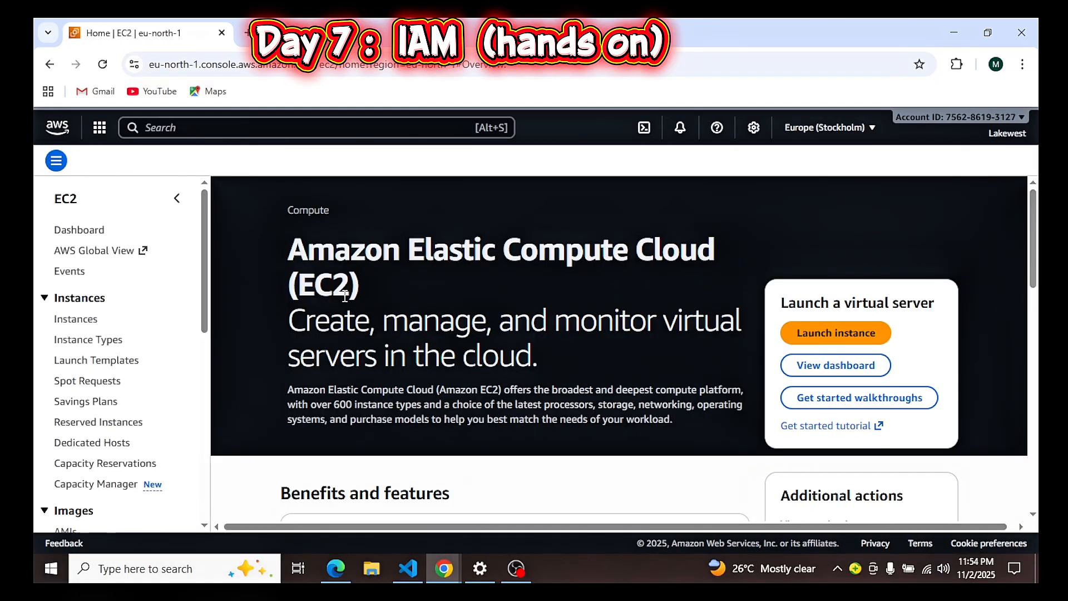
click(863, 338)
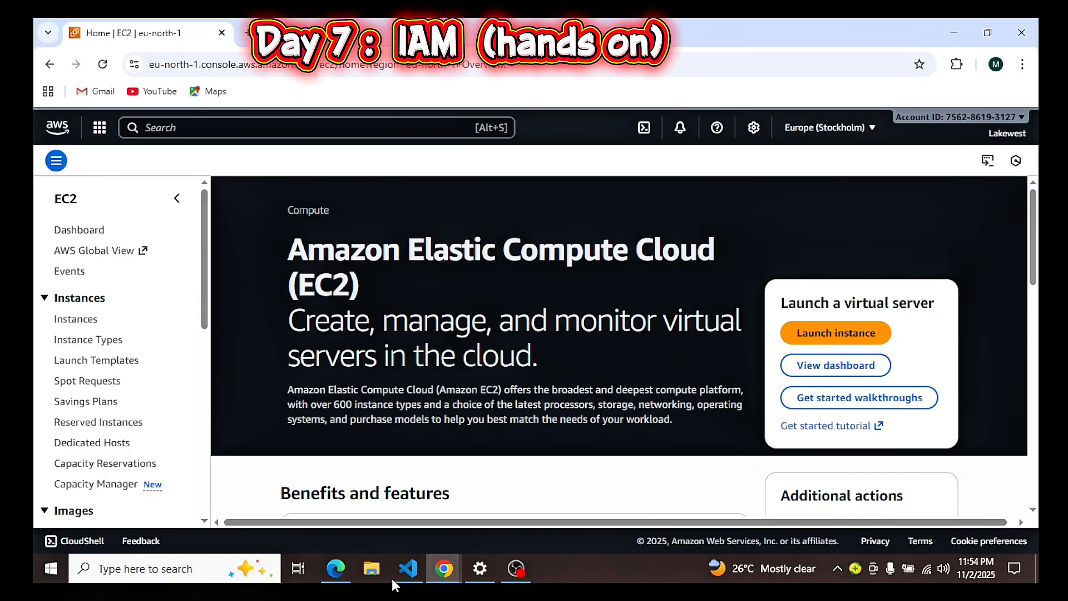
Step: Leave Lakewest's creation page for the IAM Users list without viewing the password, and dismiss the banner
mouse_move(445, 570)
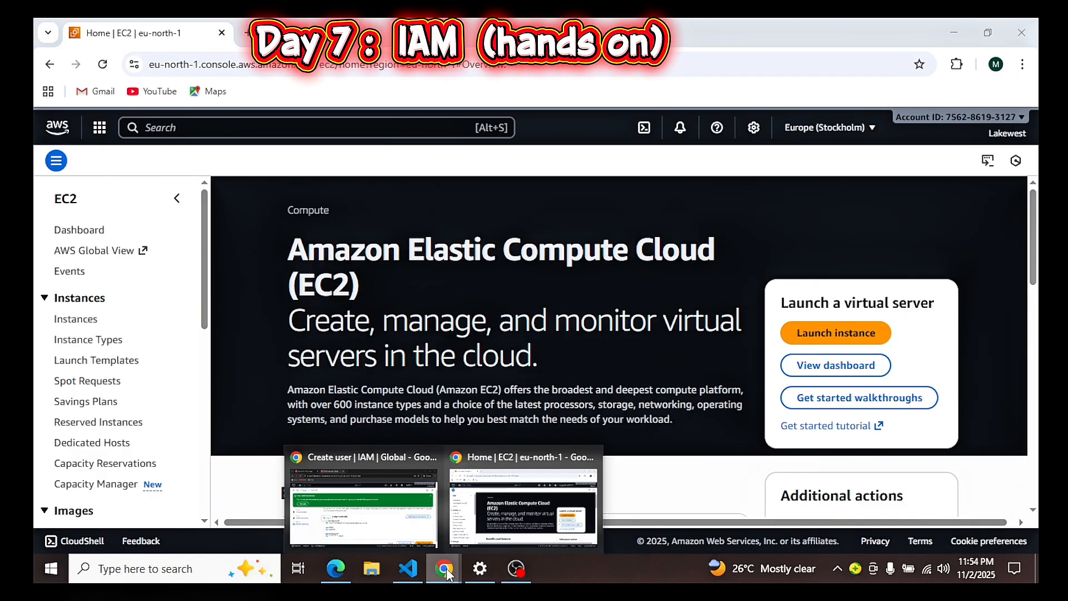
click(366, 529)
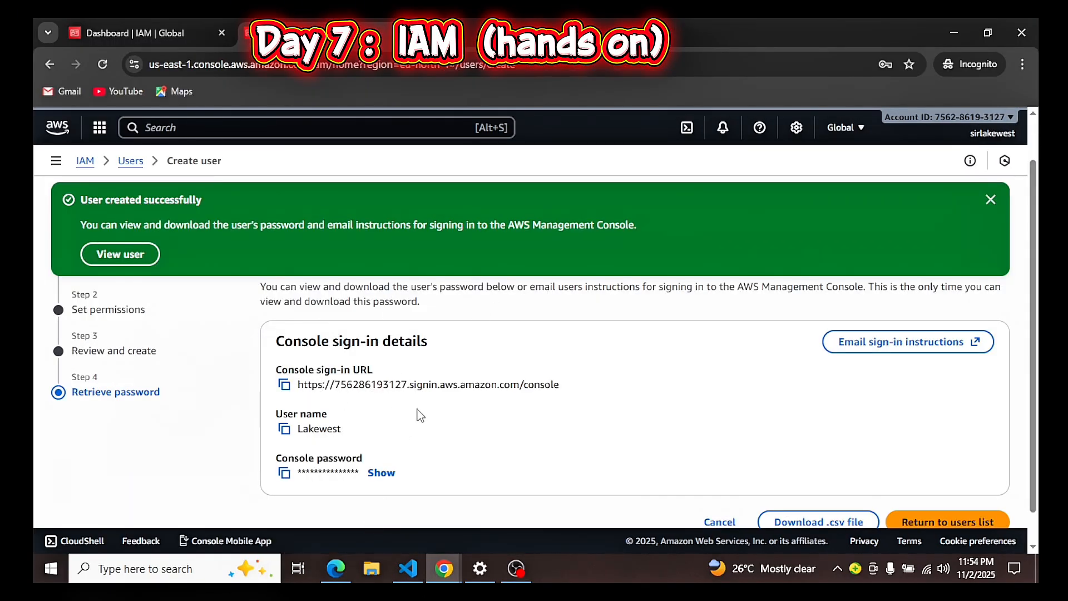
scroll(737, 403, down, 1)
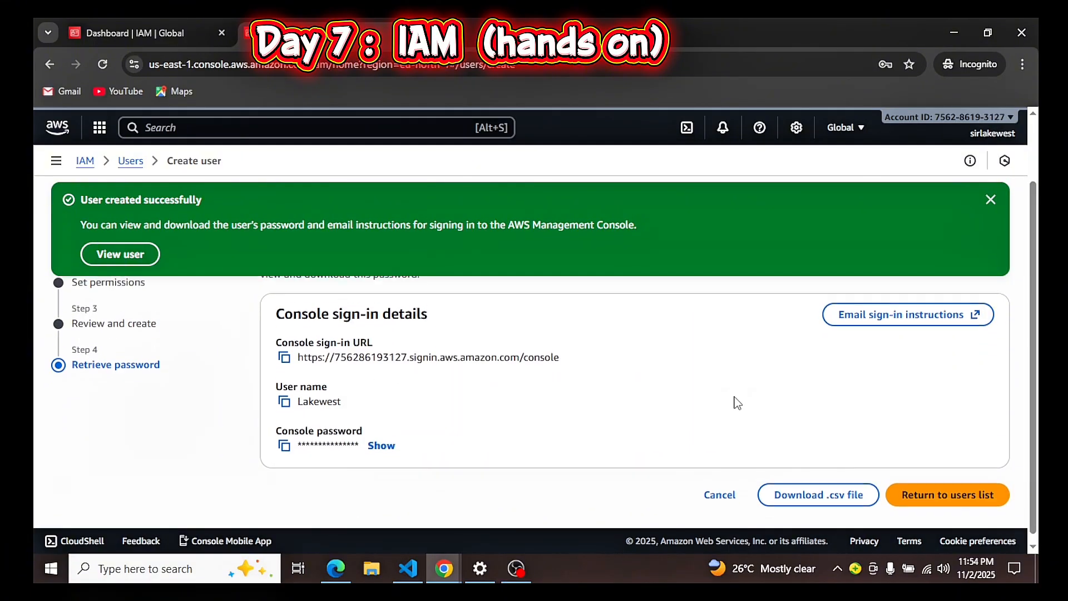
click(947, 489)
click(700, 398)
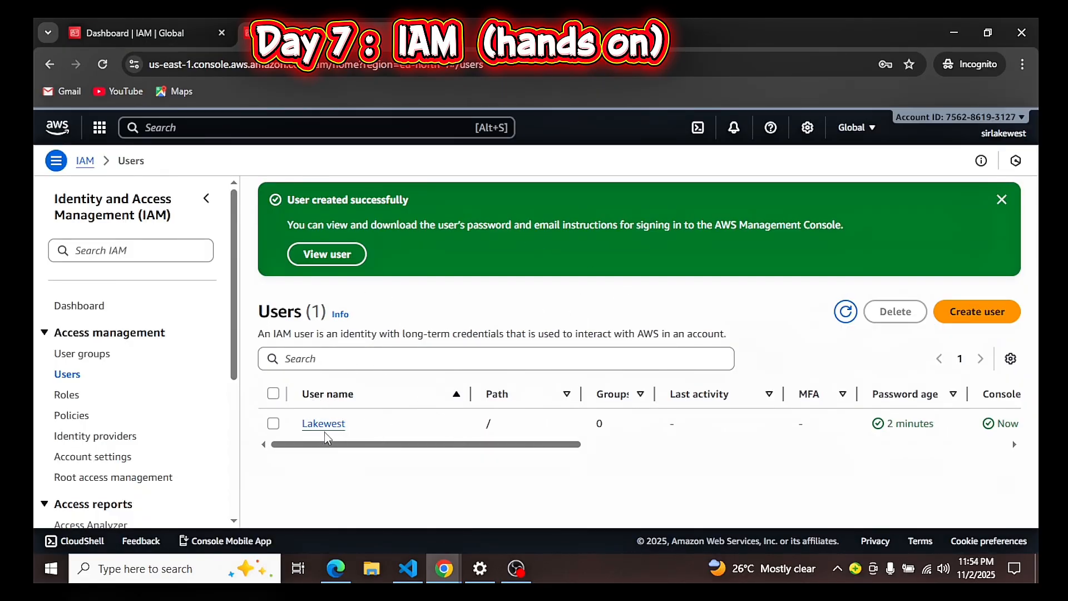
click(1001, 201)
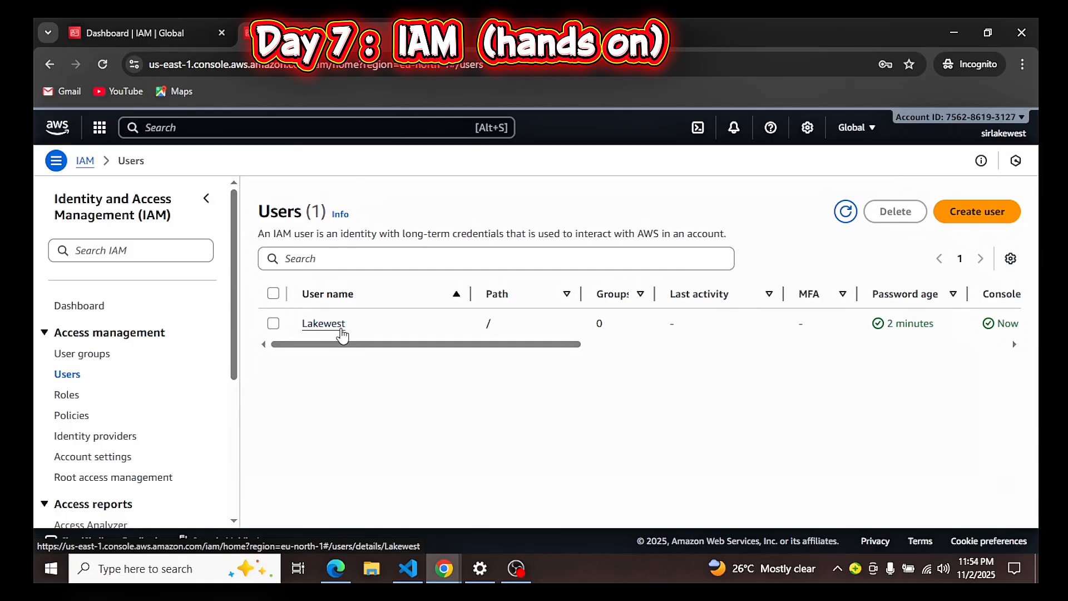
Step: Add Lakewest as a member of the Admin user group
click(86, 361)
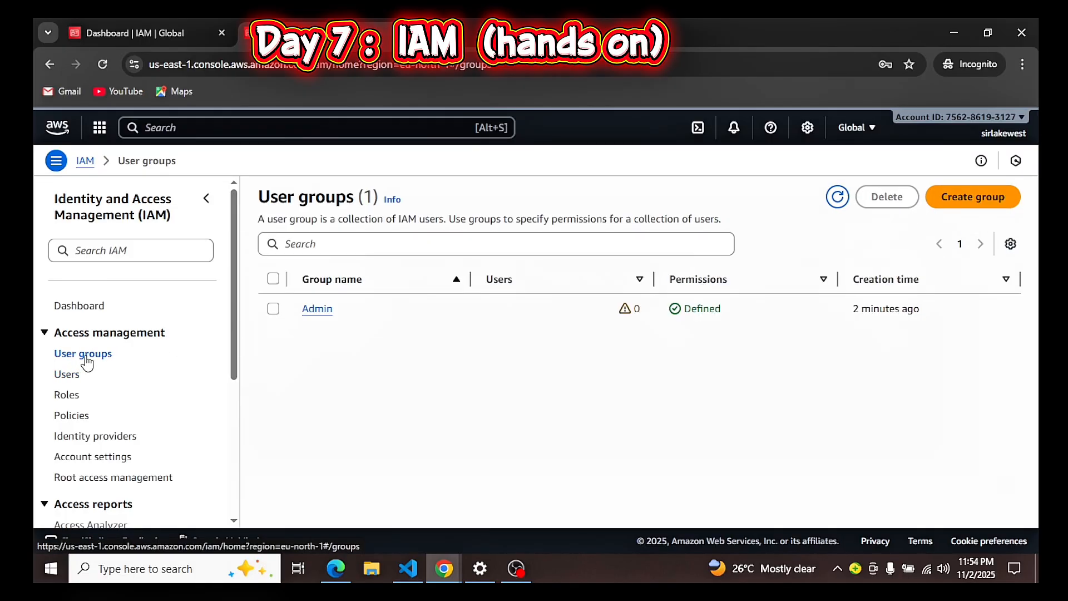
click(317, 309)
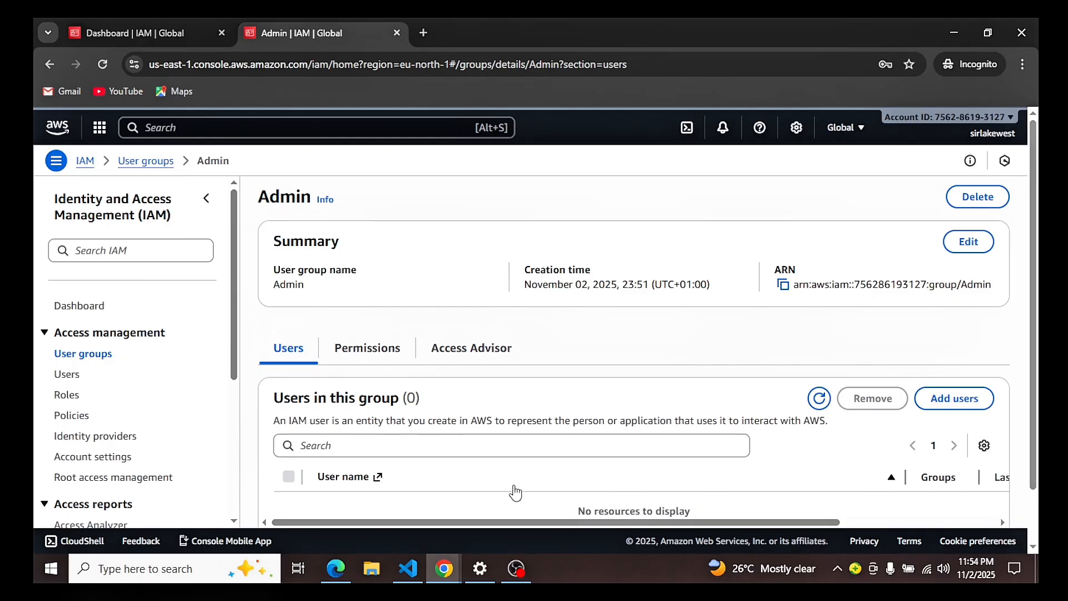
scroll(589, 412, down, 2)
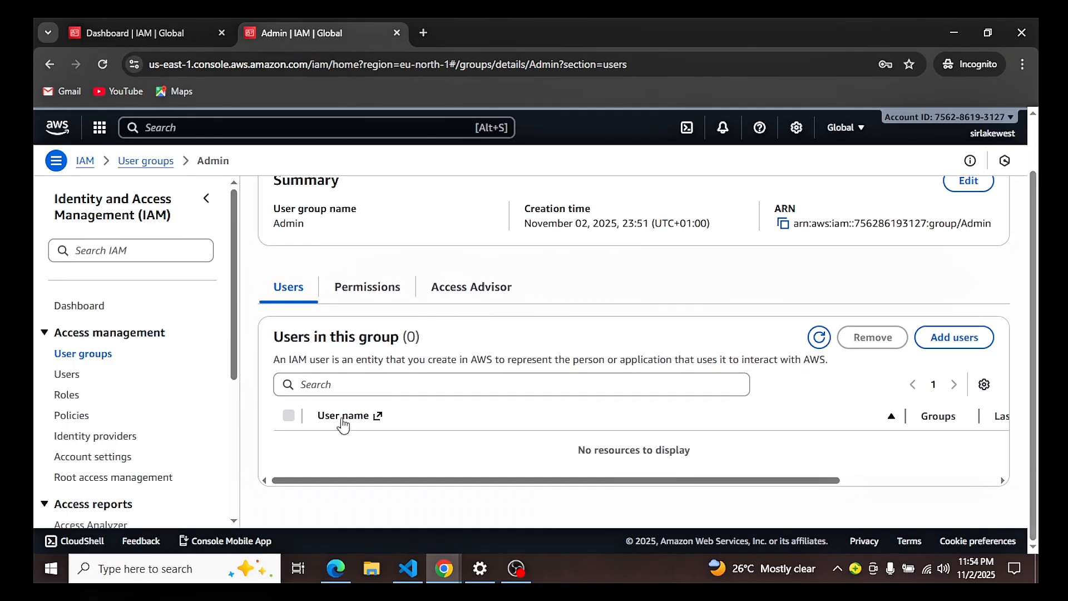
click(956, 347)
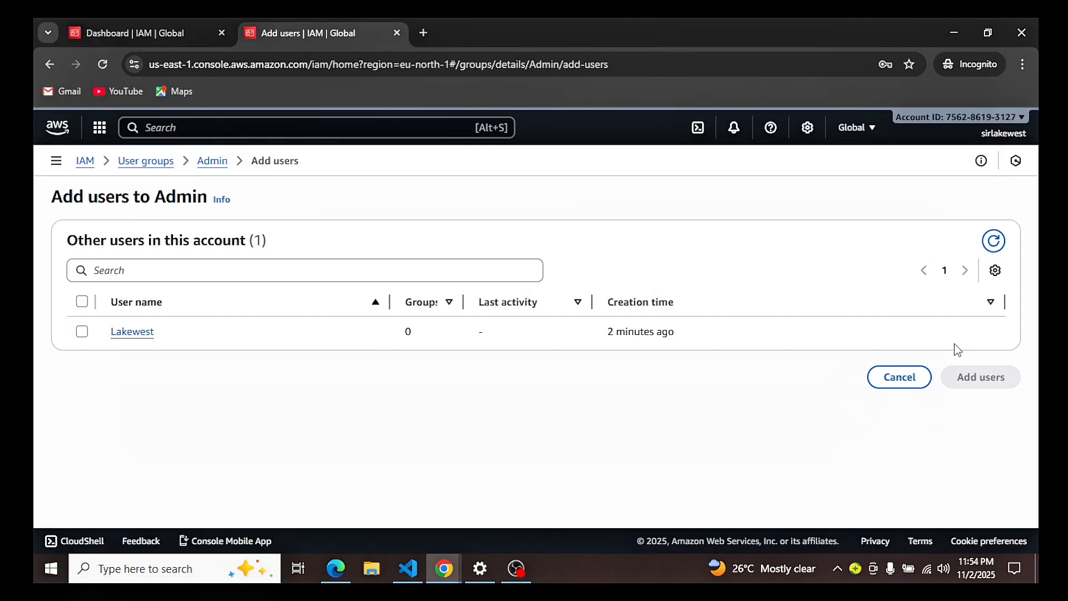
click(83, 333)
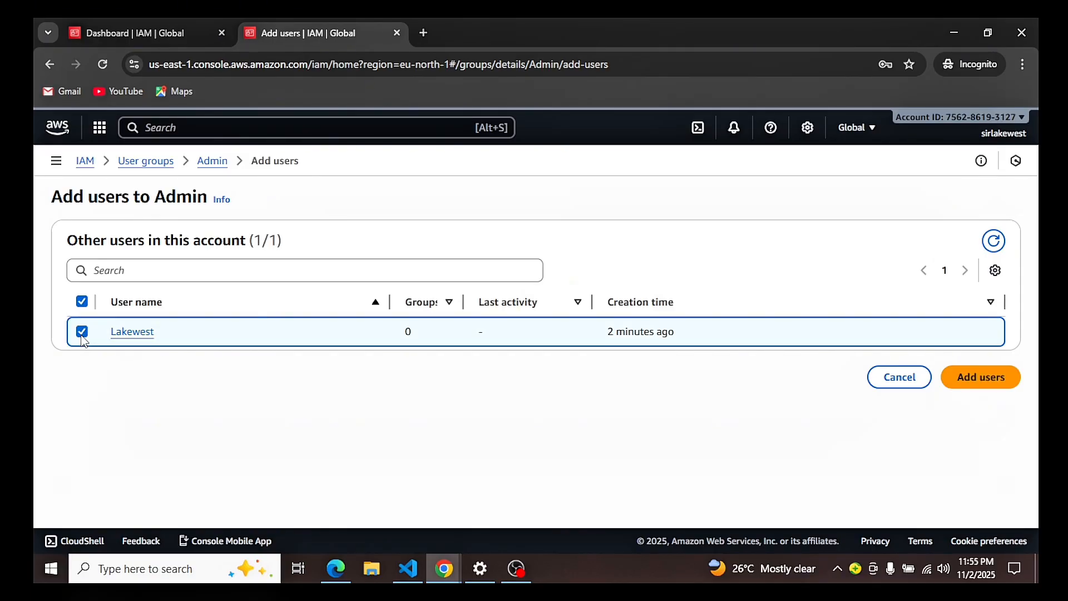
click(978, 383)
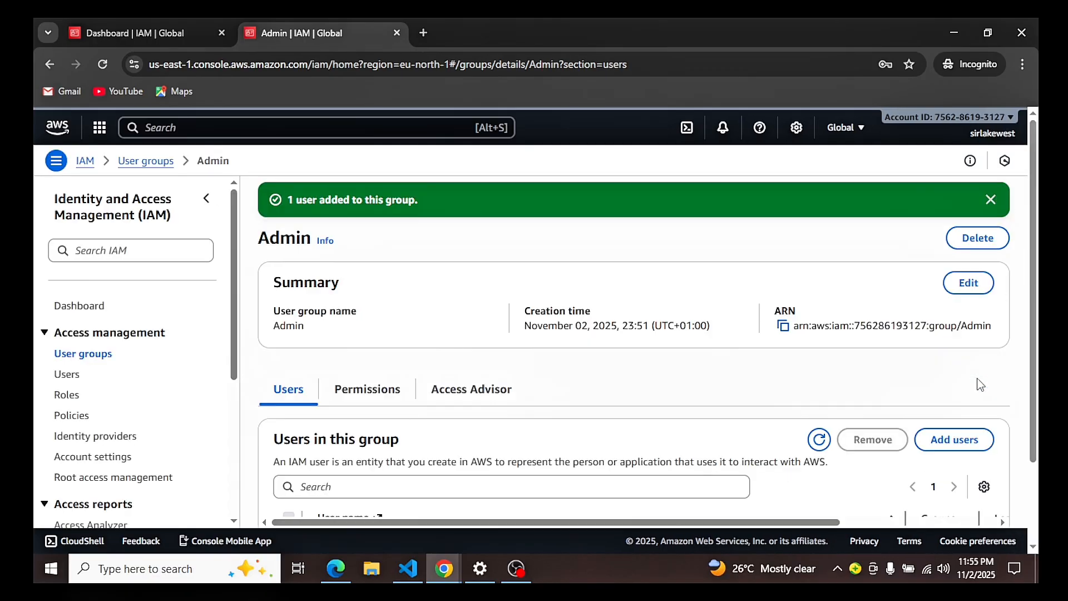
scroll(621, 425, down, 2)
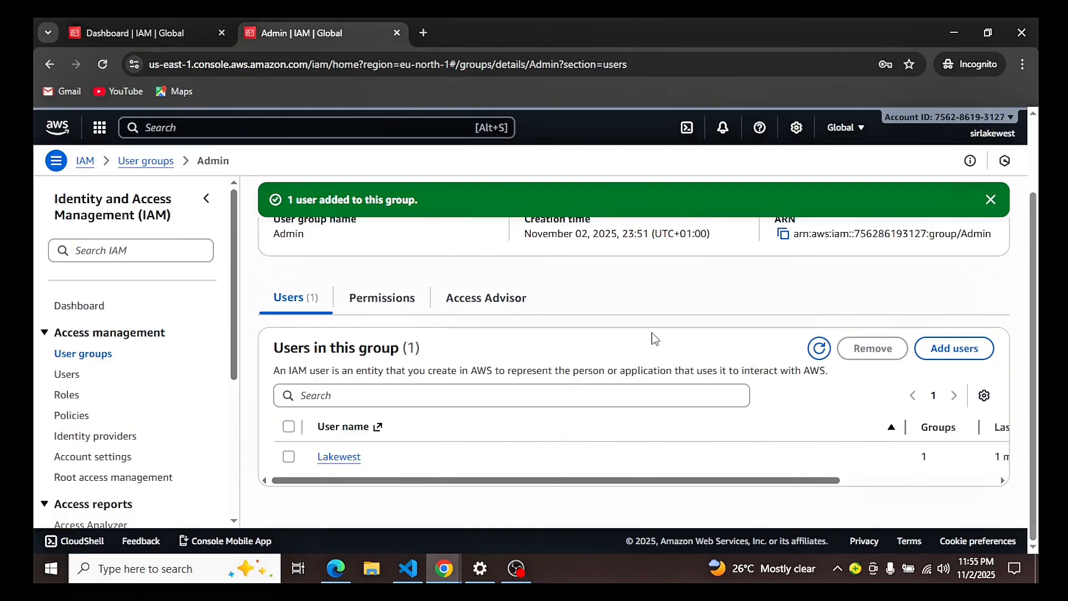
Step: Verify the Admin group's AdministratorAccess policy, then begin creating another user from the Users list
click(990, 199)
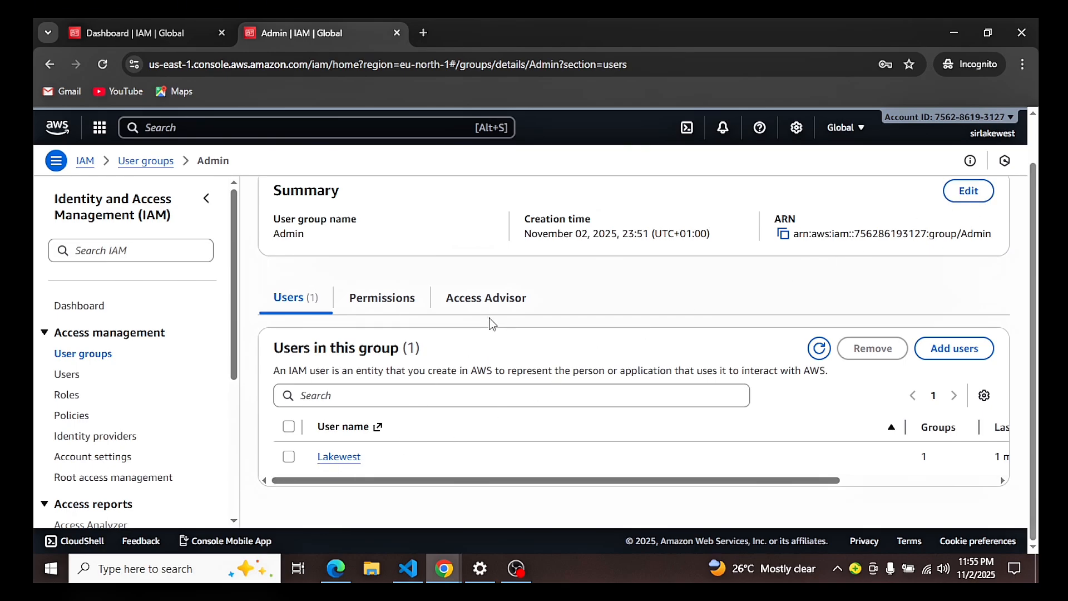
click(81, 356)
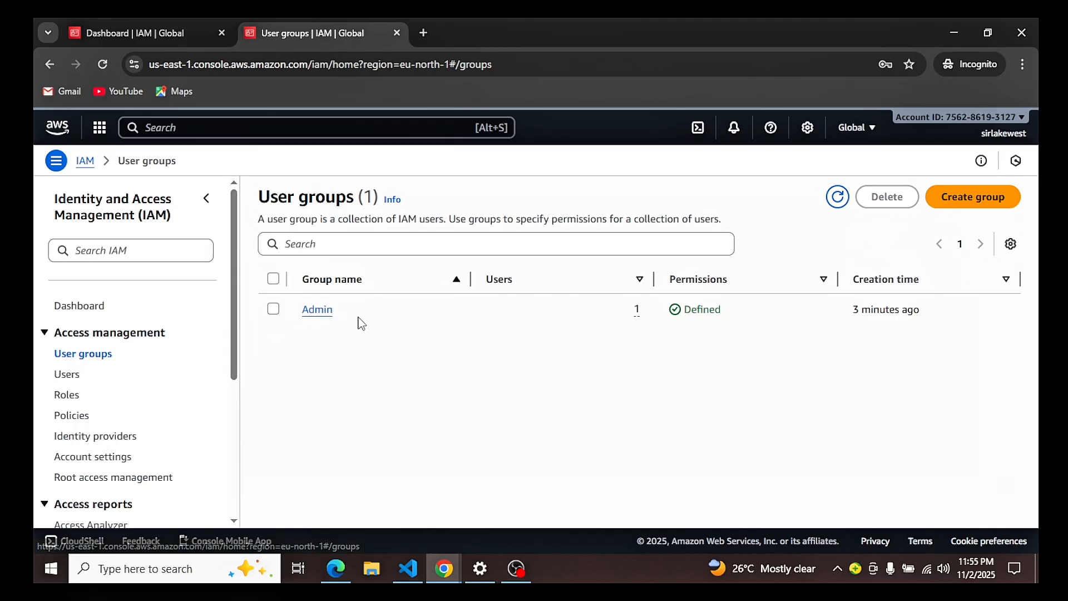
click(318, 311)
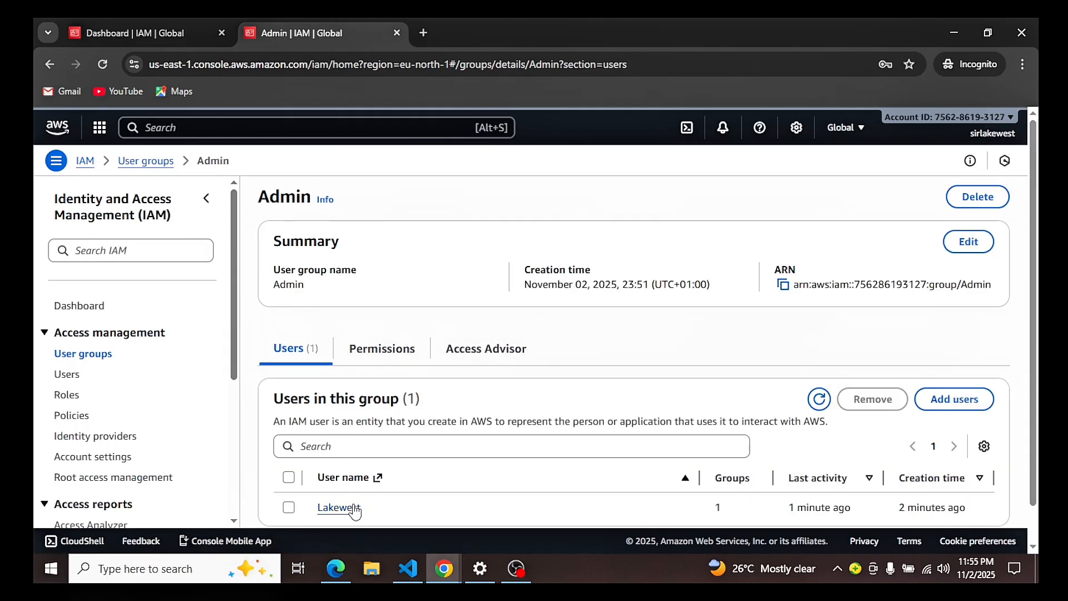
click(378, 351)
scroll(379, 359, down, 1)
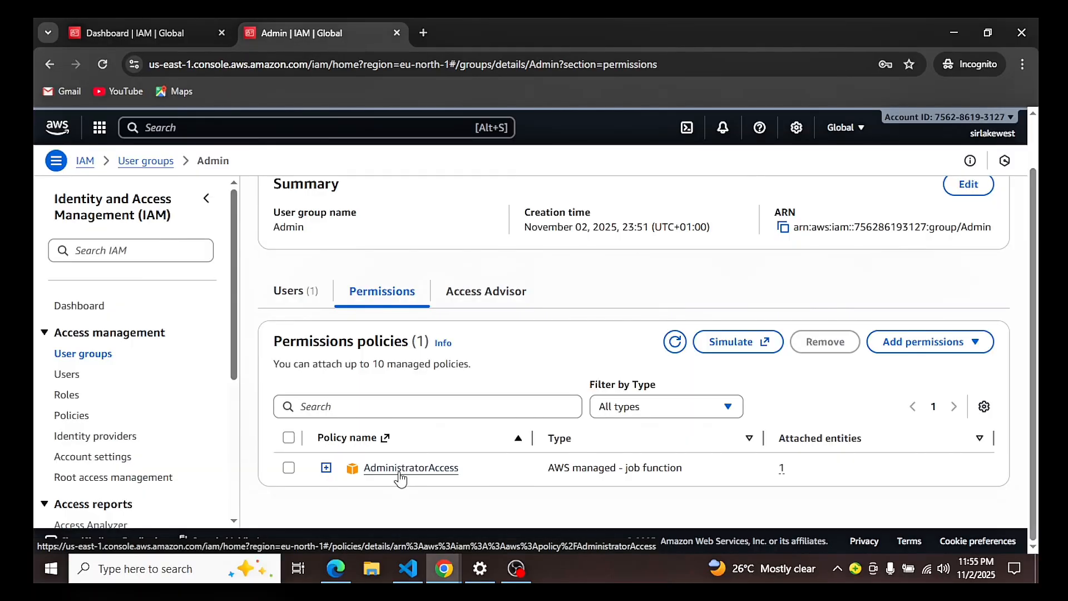
click(71, 380)
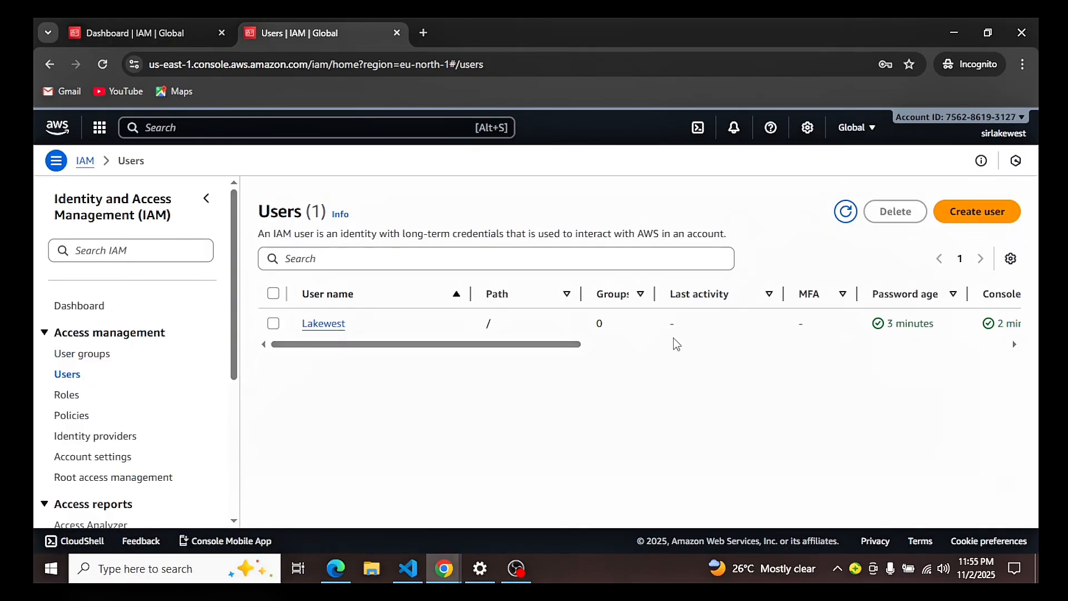
click(968, 219)
Step: Set up user Ola with console access and a custom password, without forcing a password change
click(328, 315)
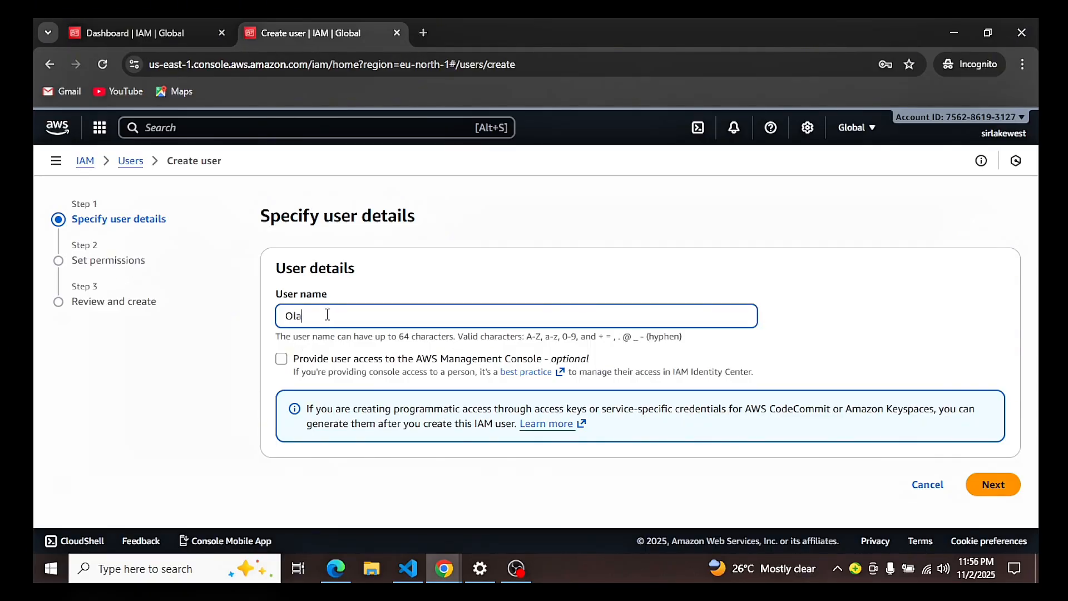
click(280, 359)
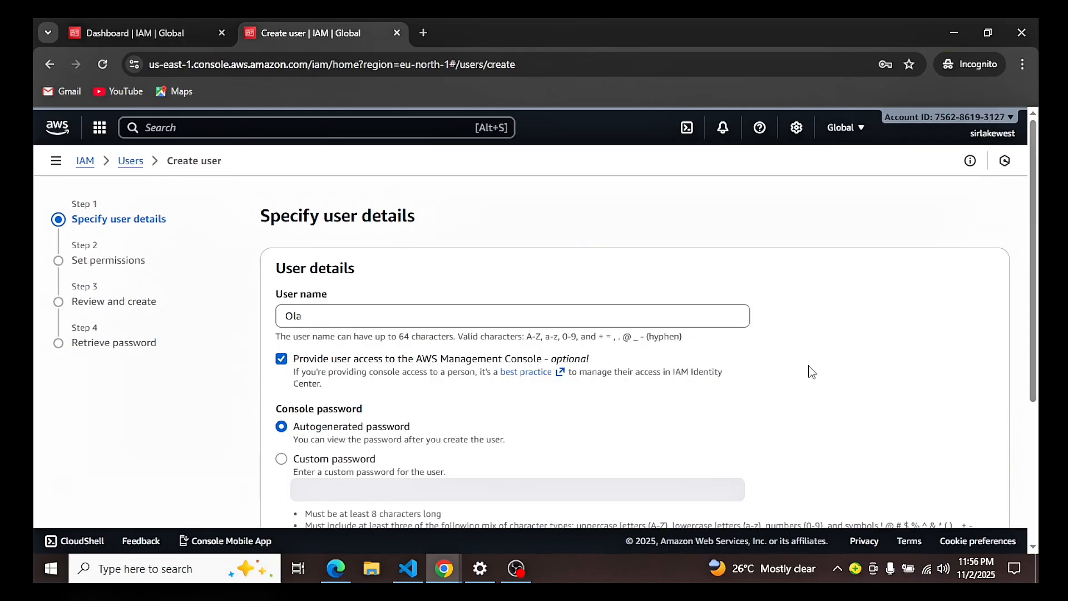
scroll(808, 374, down, 2)
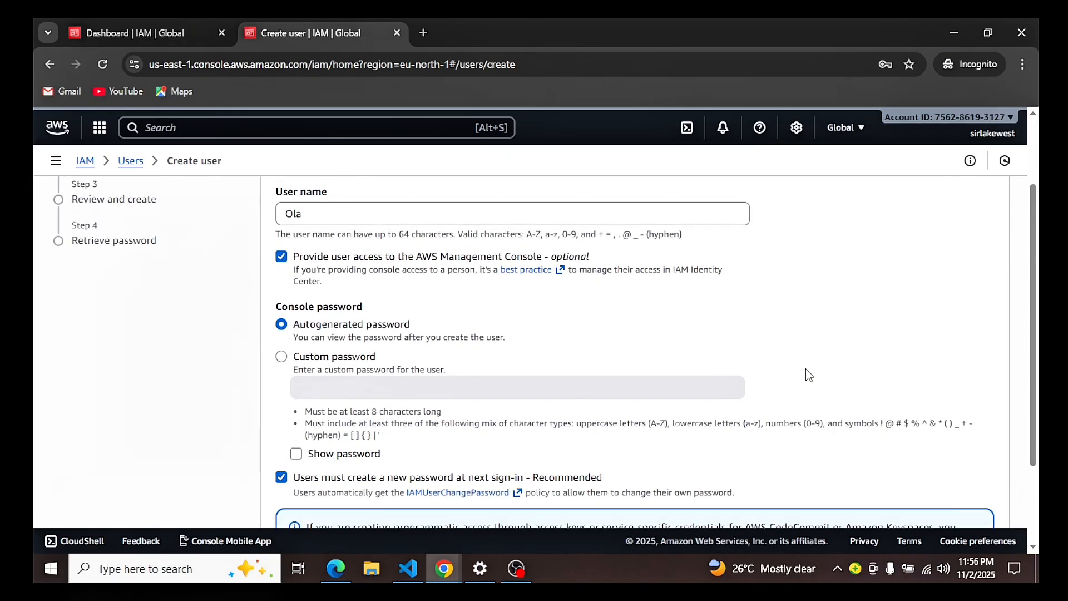
click(282, 341)
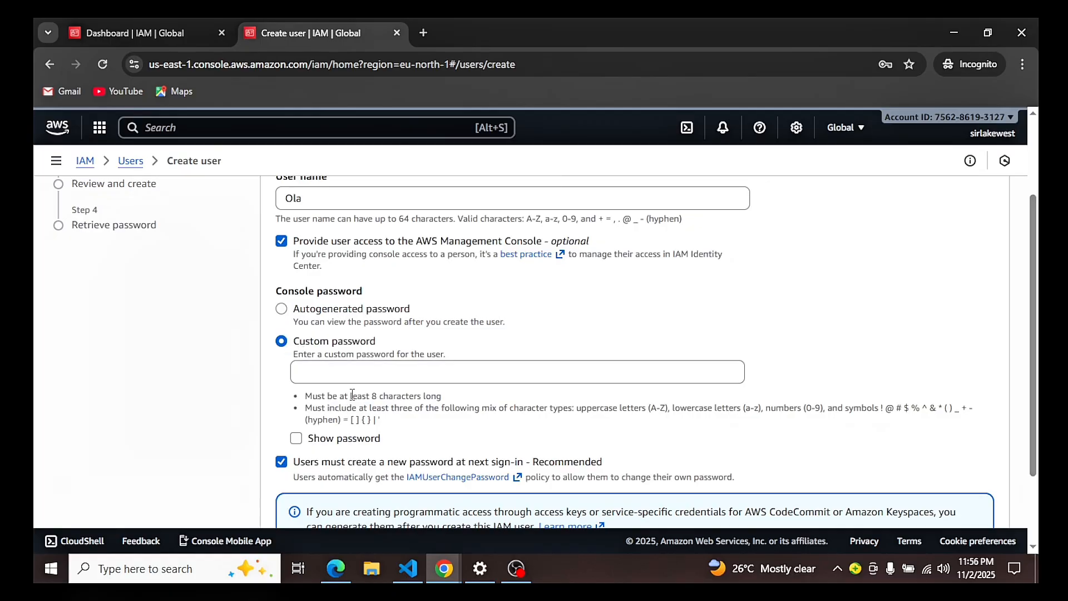
click(358, 376)
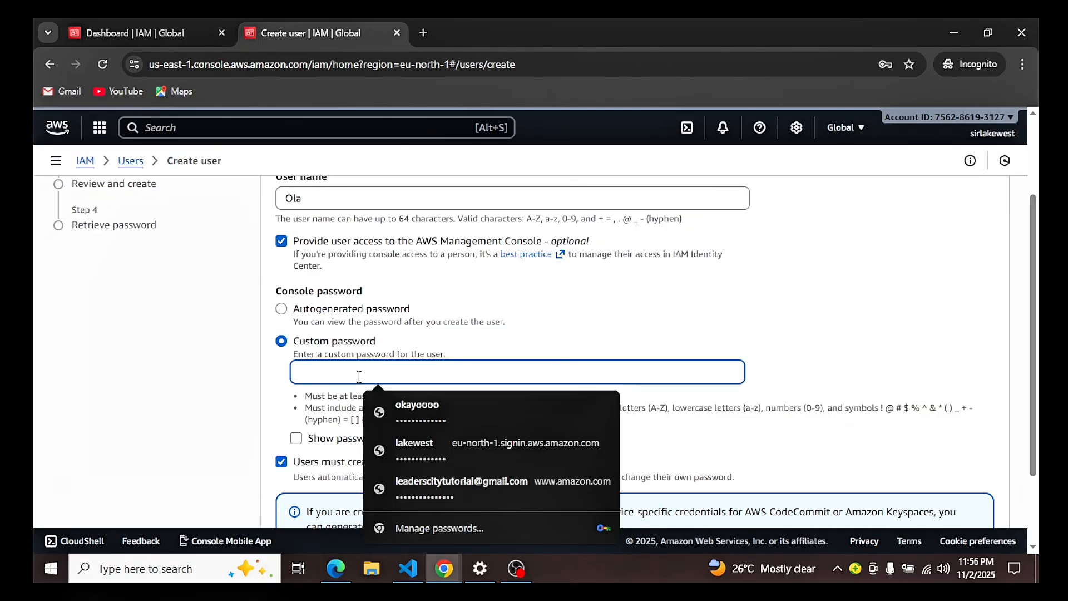
text(•••••••)
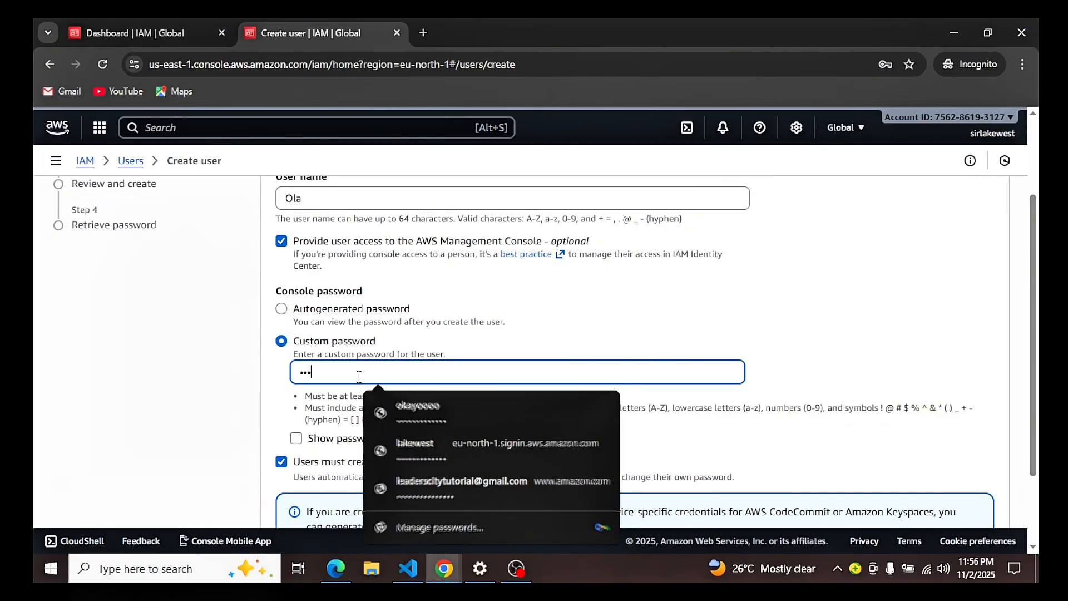
text(••••••)
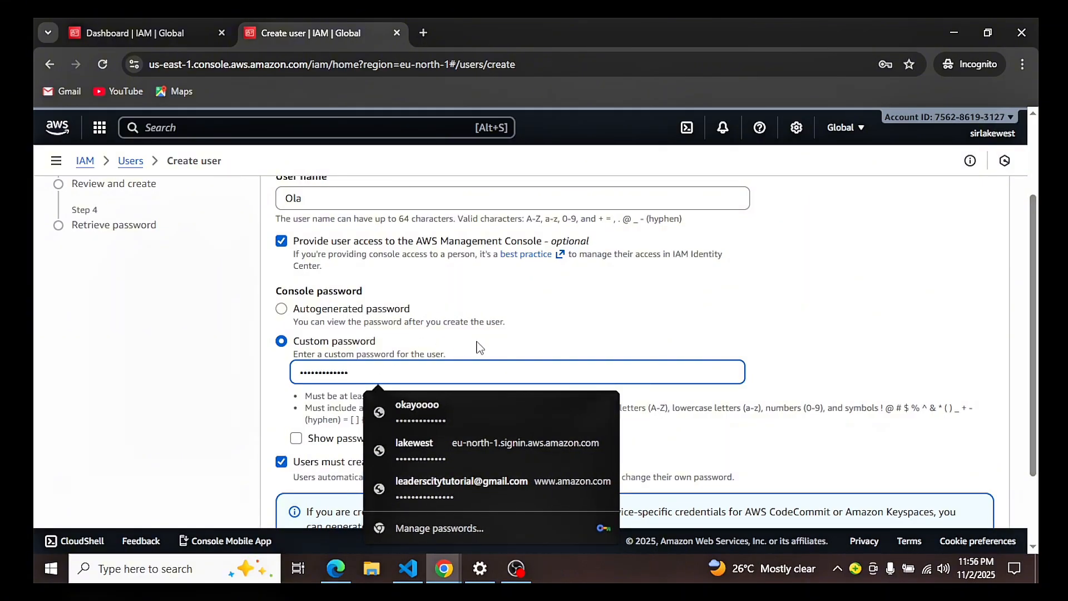
click(816, 346)
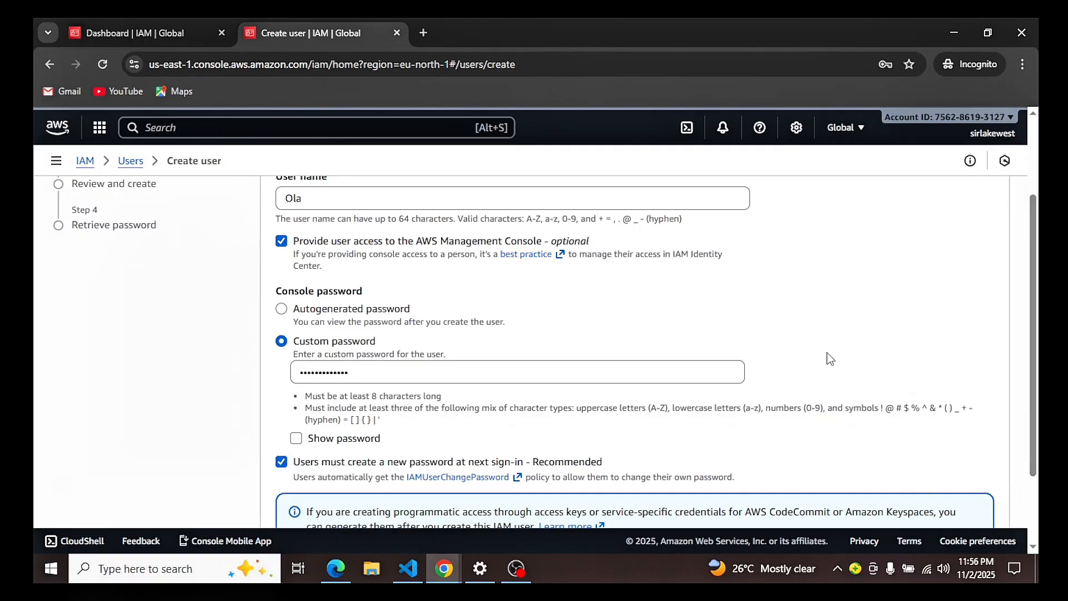
scroll(830, 359, down, 2)
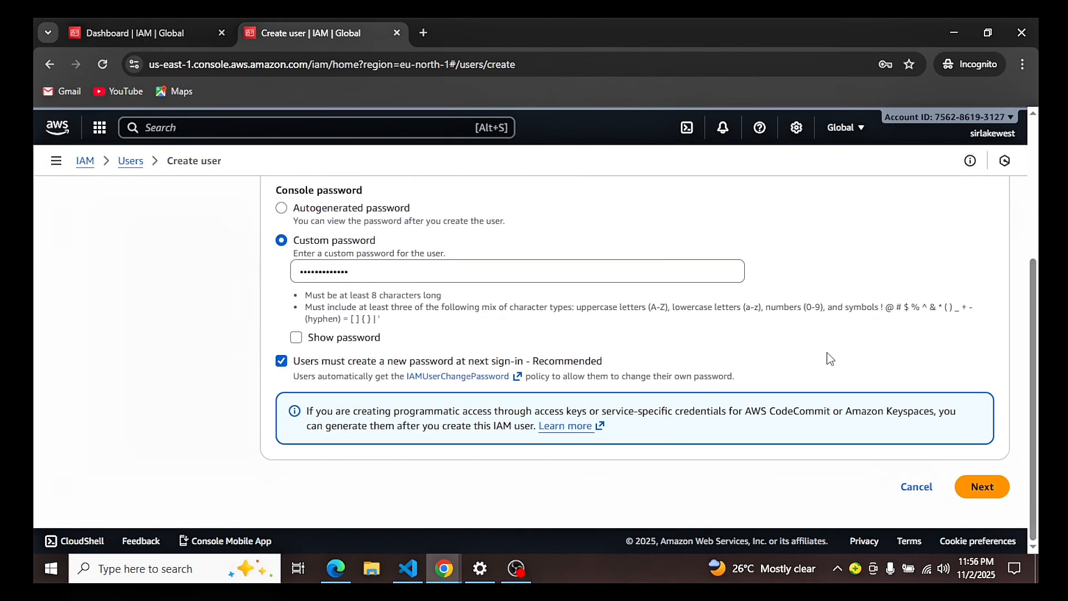
click(282, 362)
Step: Move to permissions and start a new user group named Developers
click(980, 497)
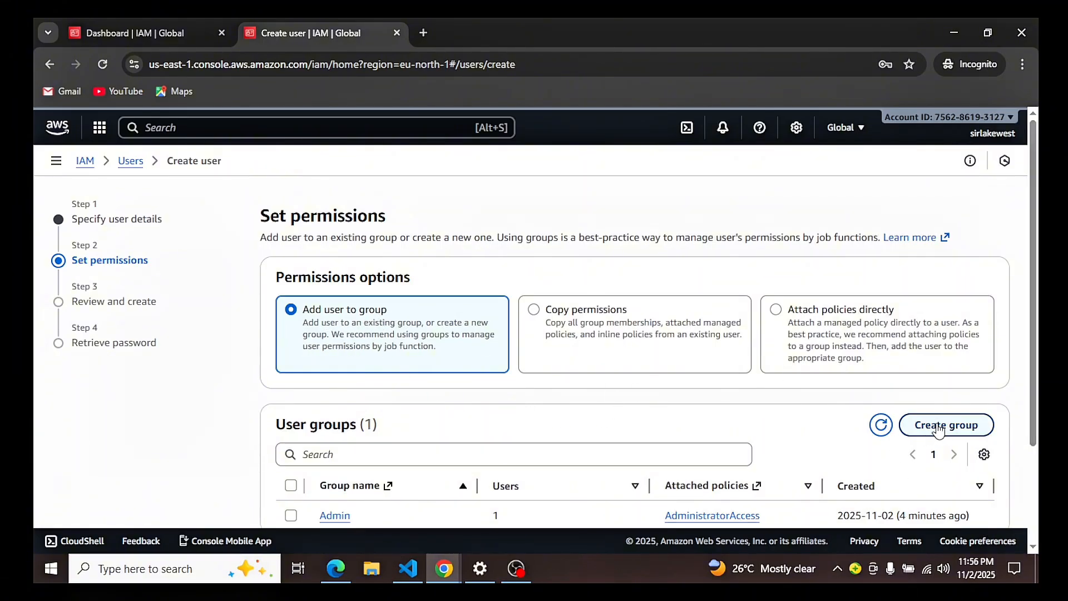
scroll(445, 459, down, 2)
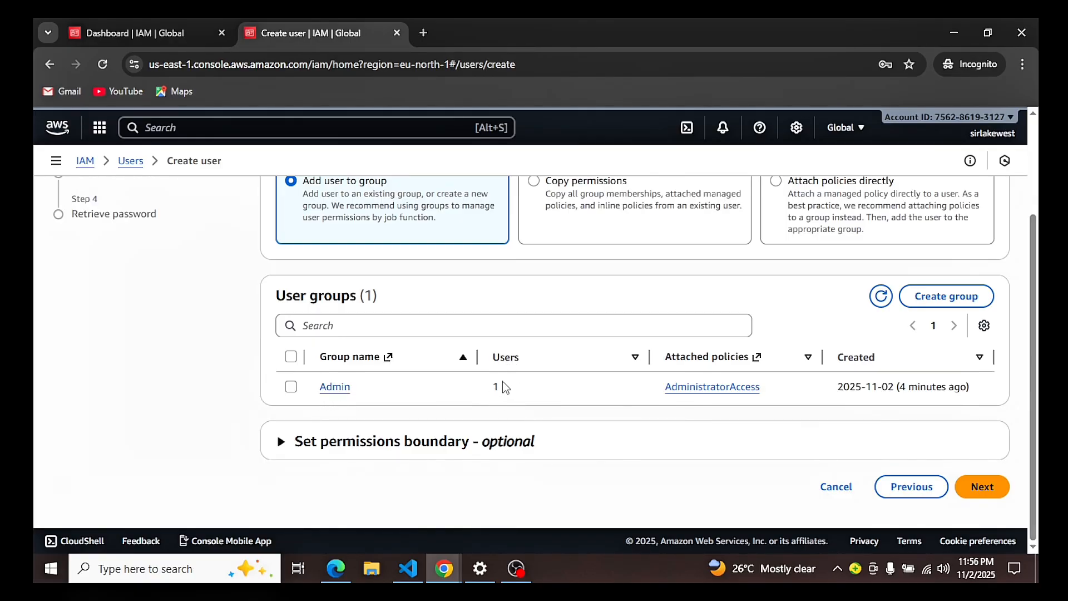
click(940, 295)
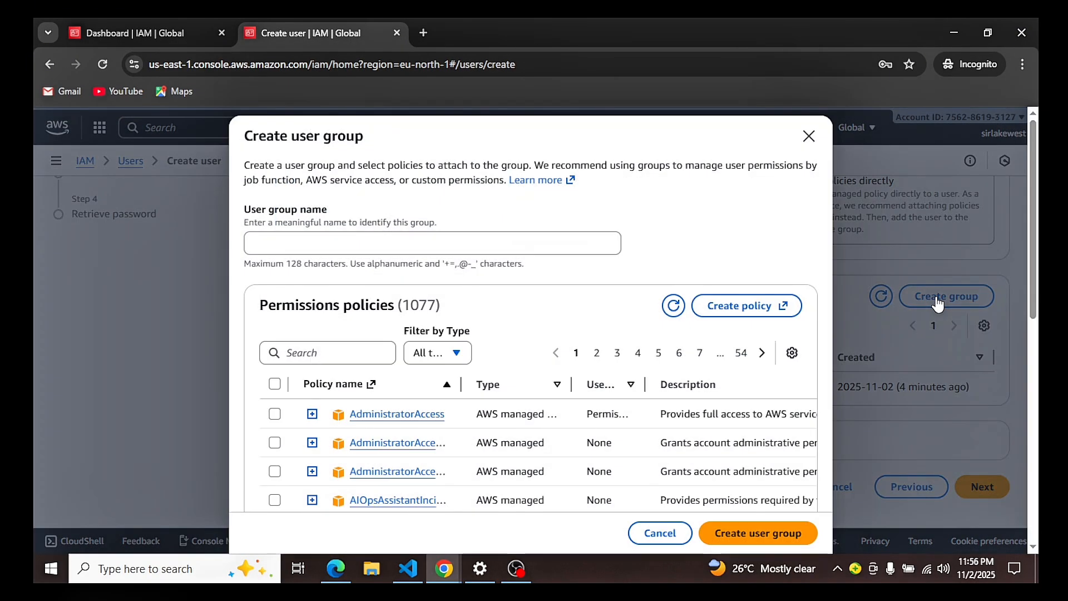
click(268, 245)
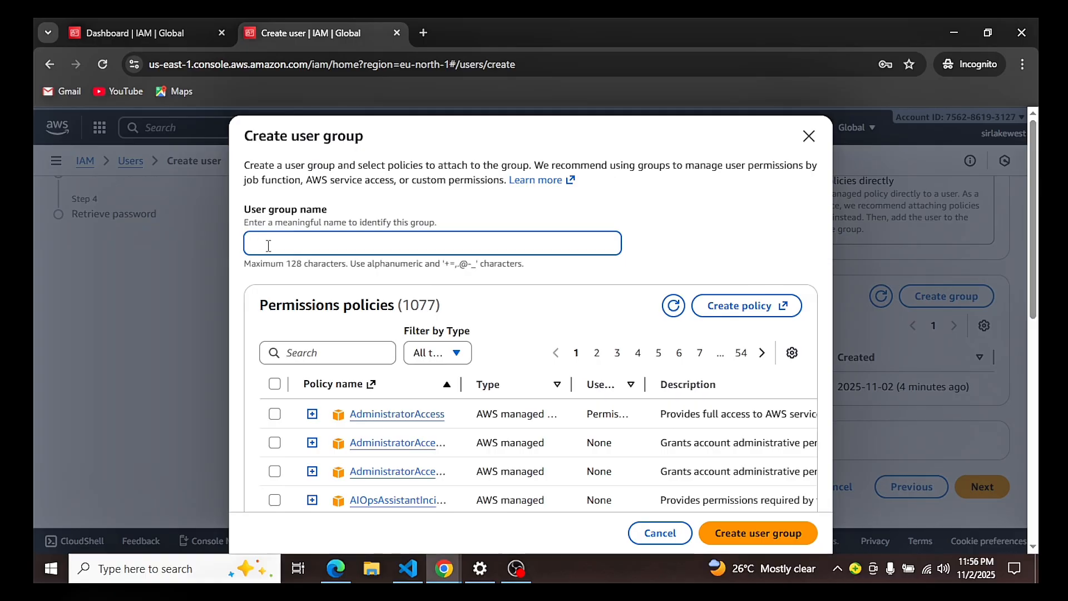
text(Developers)
click(614, 277)
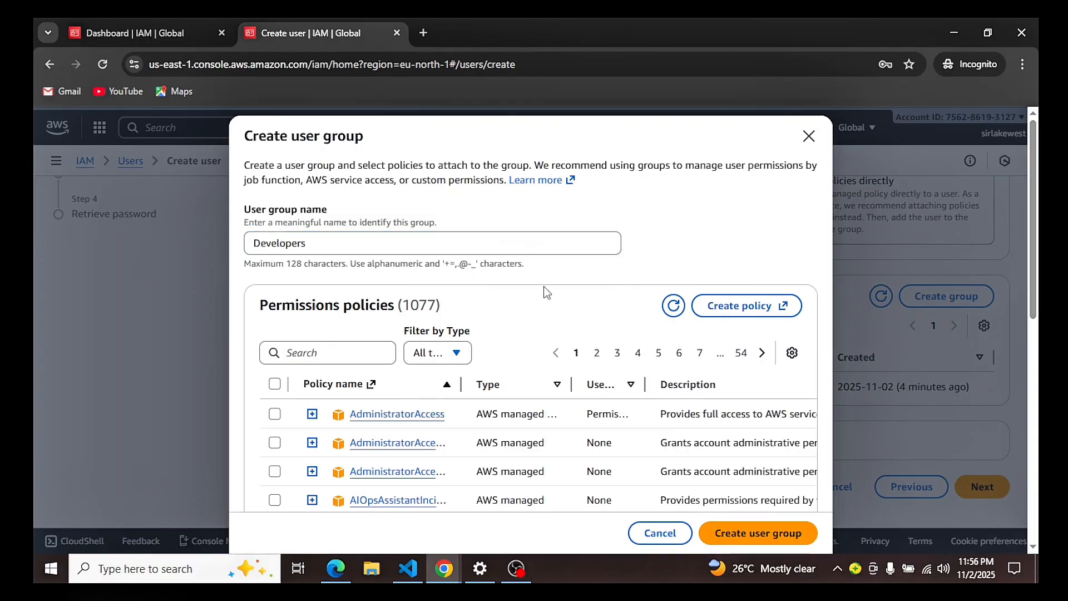
Step: Search the policies for PowerUserAccess and select it for the Developers group
click(301, 353)
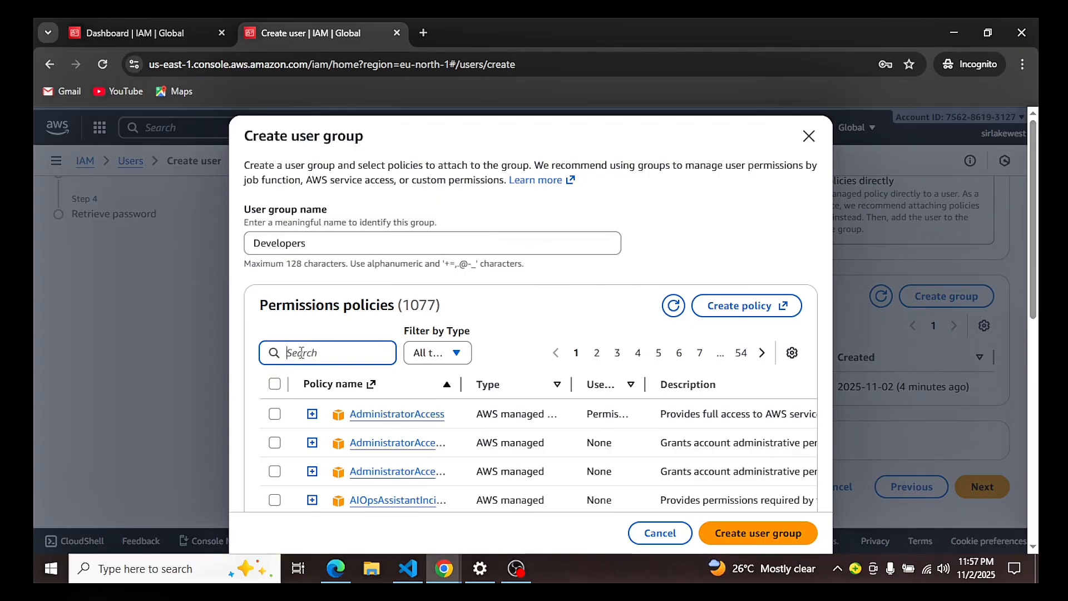
text(power)
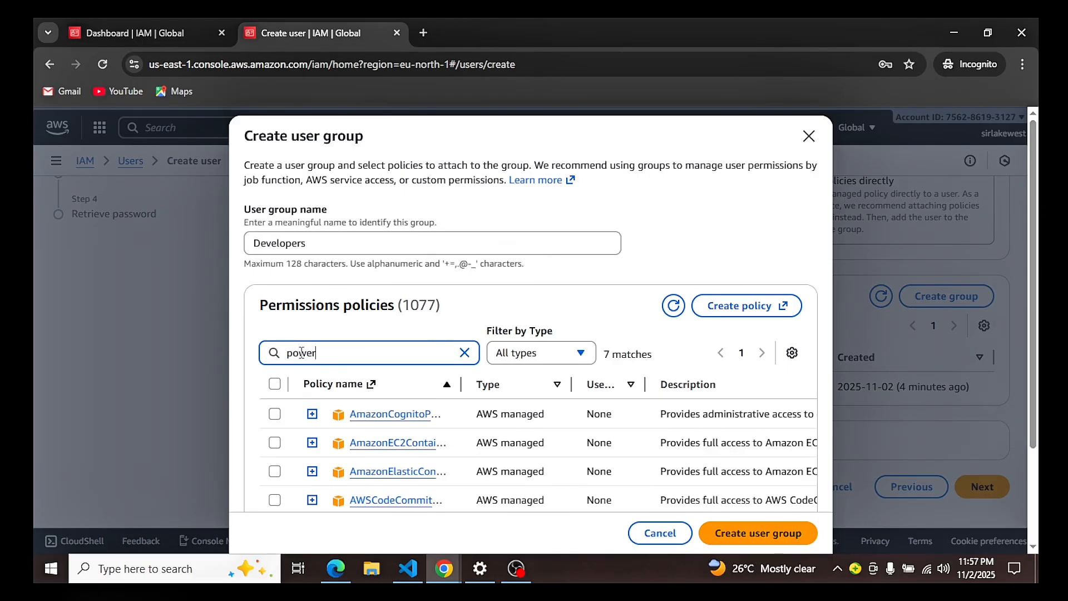
text(user)
key(BackSpace)
key(BackSpace)
key(BackSpace)
key(BackSpace)
key(BackSpace)
key(BackSpace)
key(BackSpace)
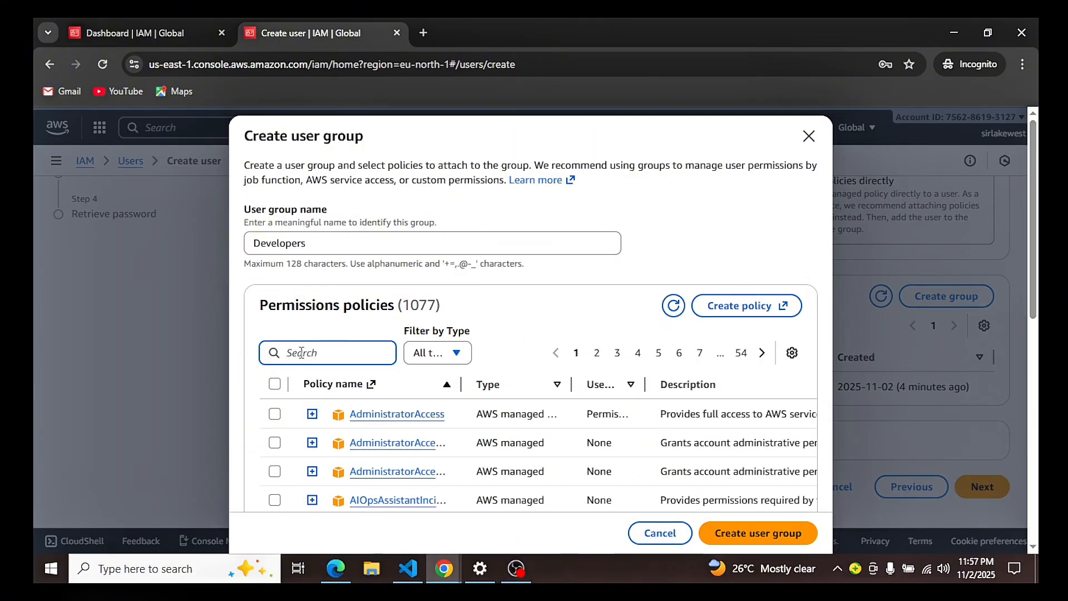
text(Power)
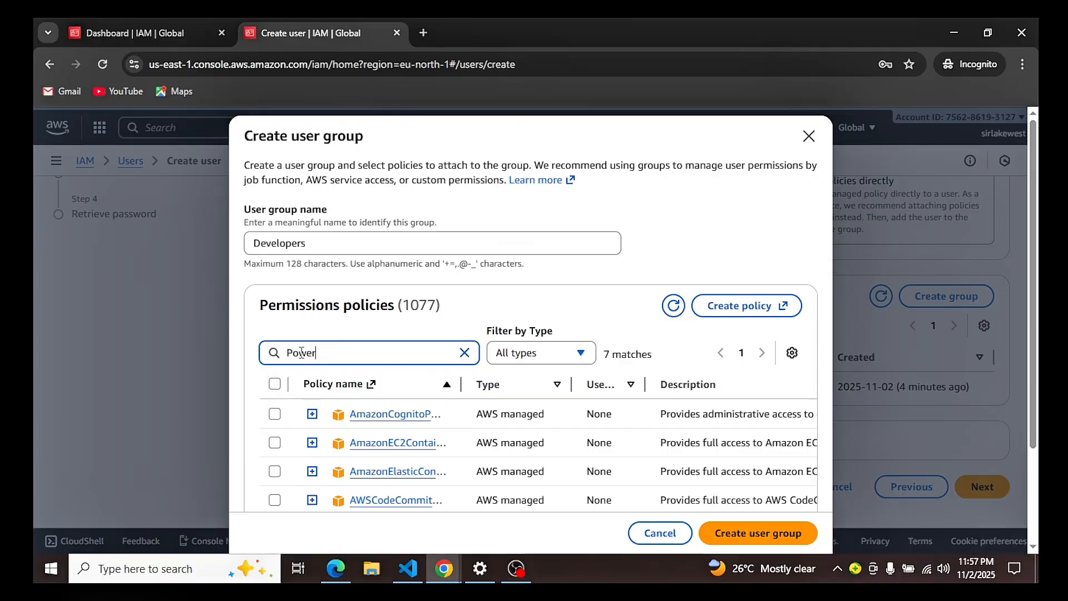
text(user)
key(BackSpace)
key(BackSpace)
key(BackSpace)
key(BackSpace)
text(U)
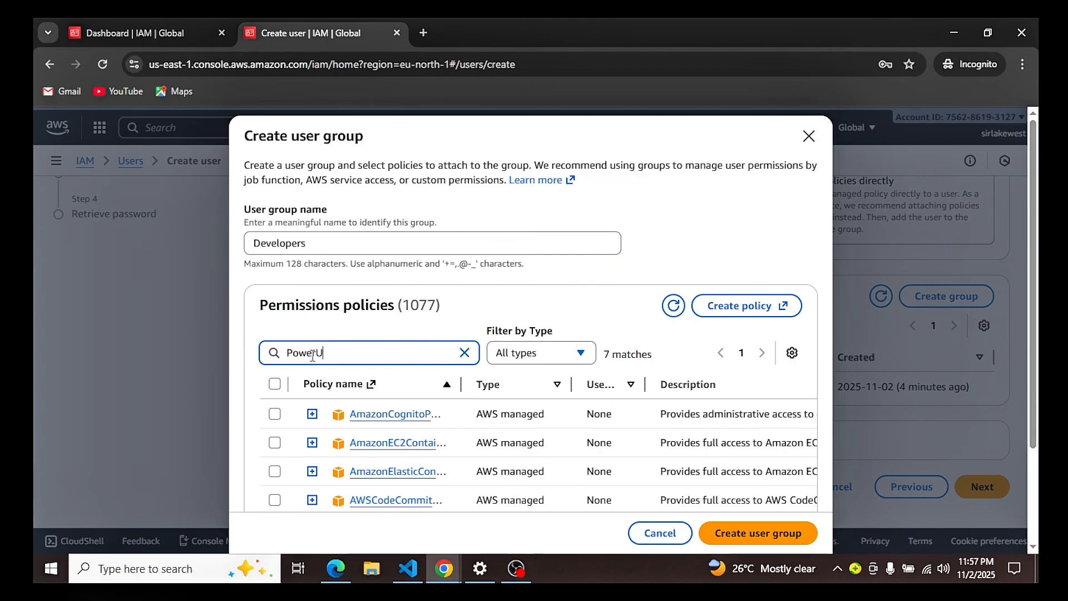
text(serAcc)
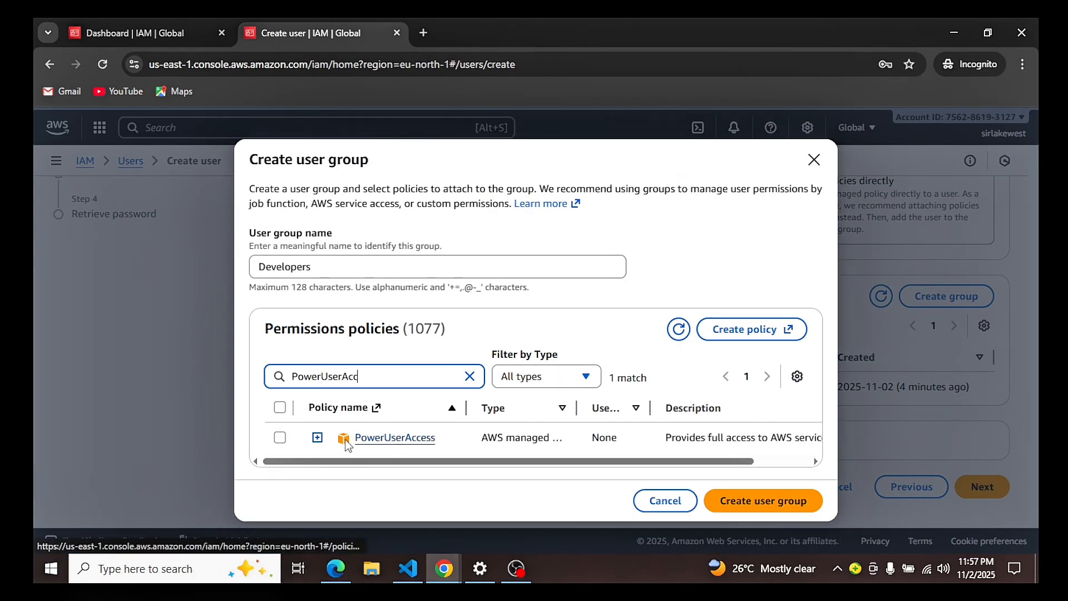
click(280, 438)
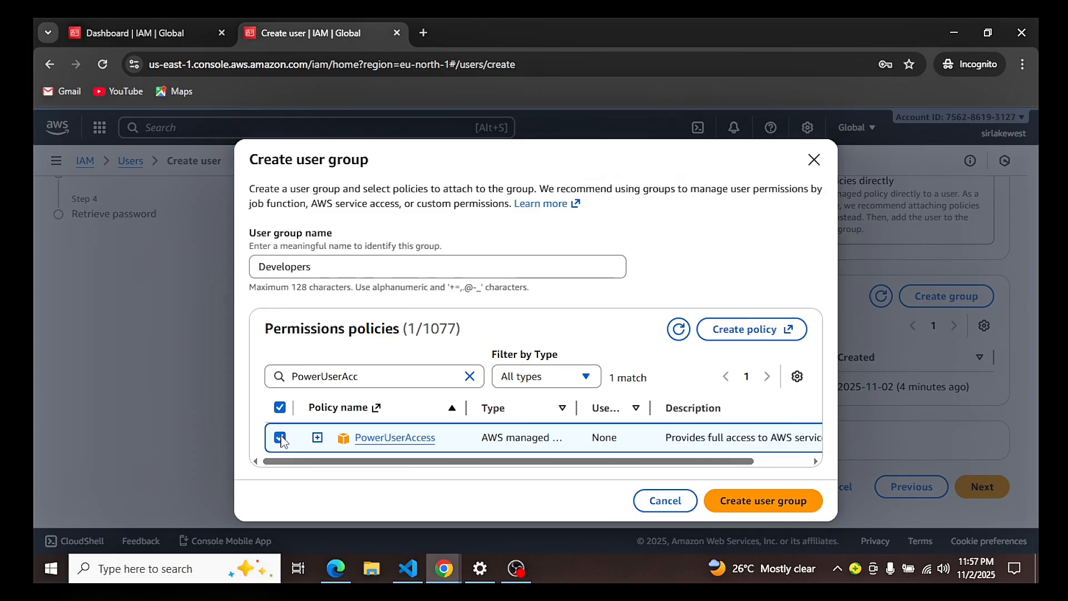
Step: Expand the PowerUserAccess JSON and review permissions like GetAccountInformation and CreateServiceLinkedRole
click(317, 439)
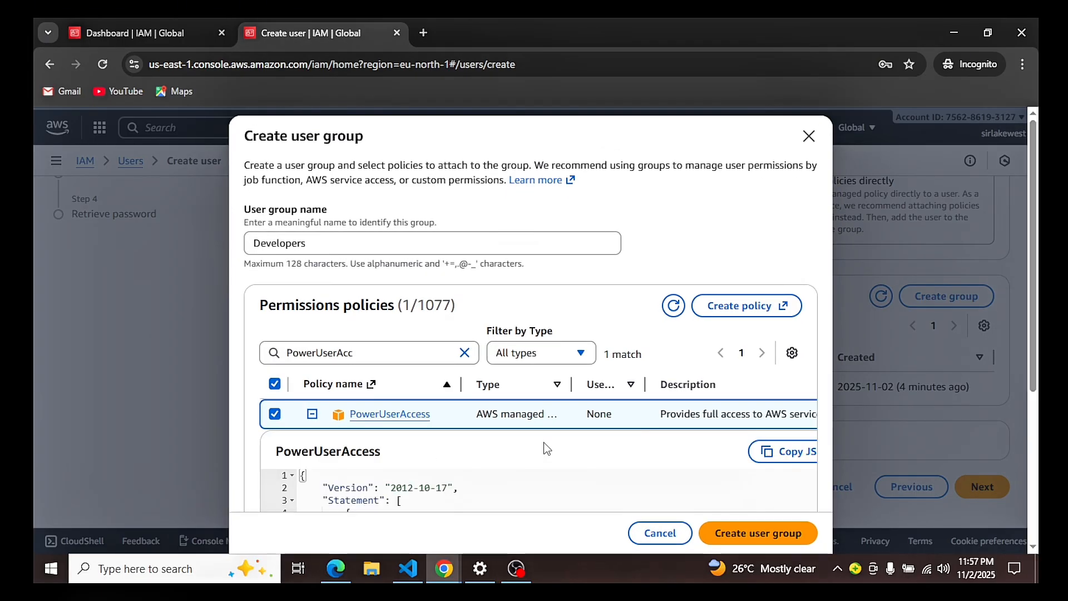
scroll(506, 389, down, 5)
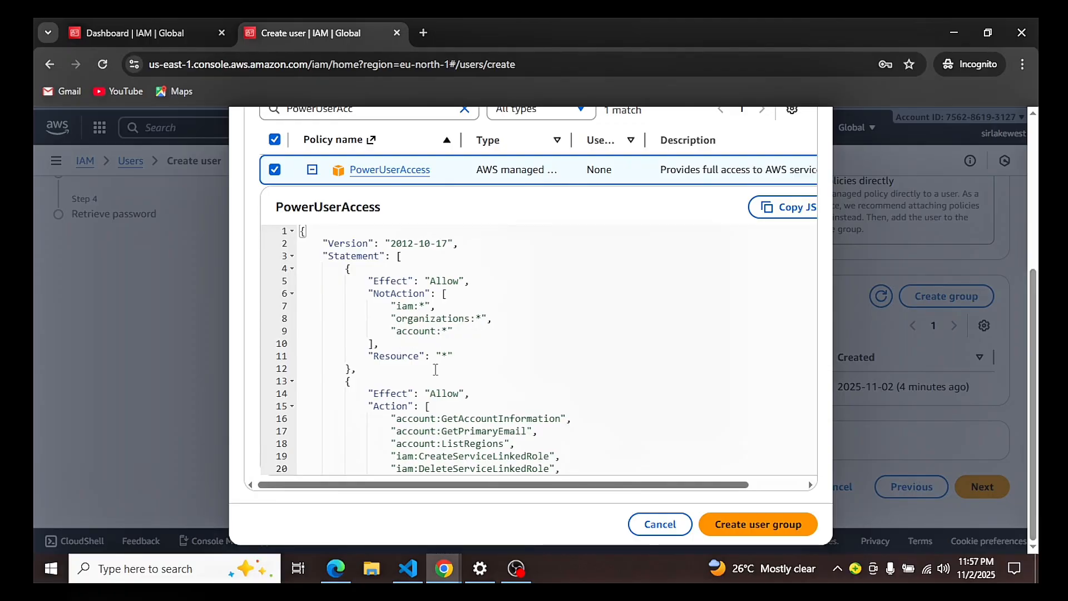
scroll(450, 393, down, 2)
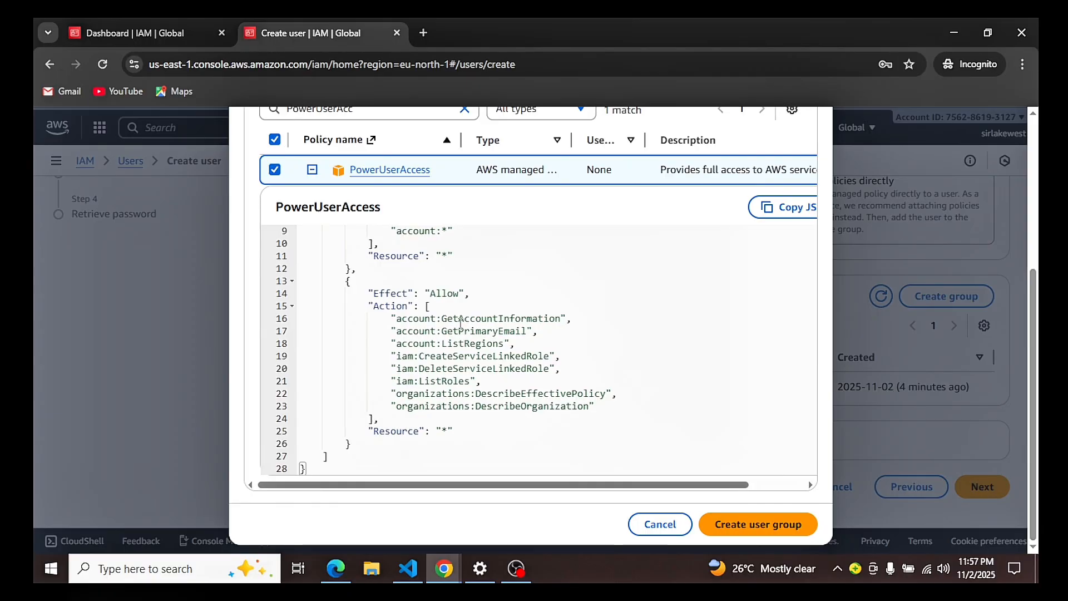
drag(561, 317, 444, 320)
drag(526, 331, 453, 343)
click(577, 357)
drag(549, 357, 433, 357)
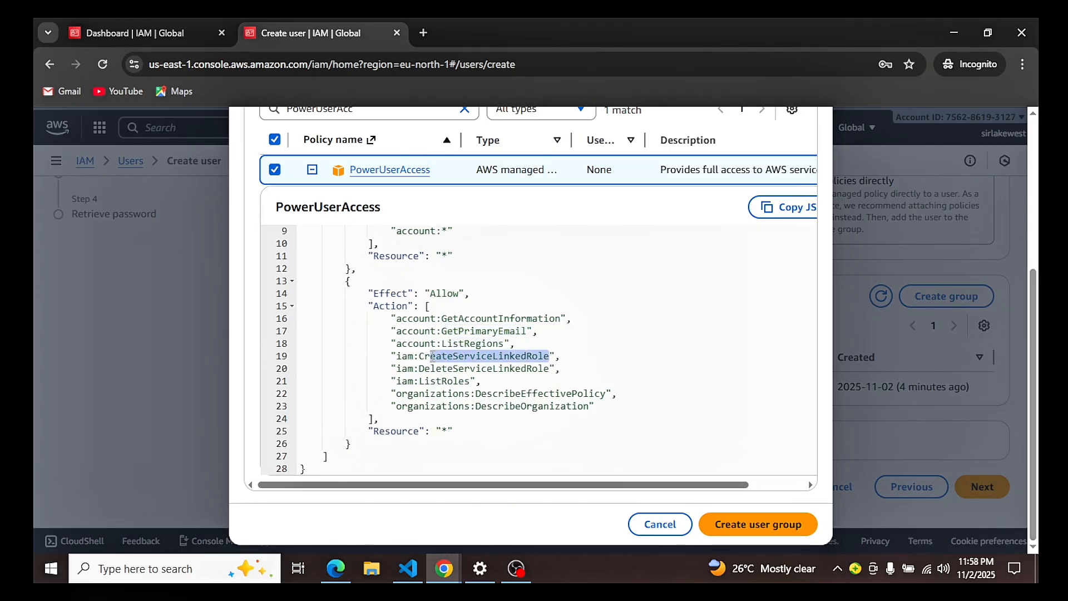
drag(549, 370, 419, 368)
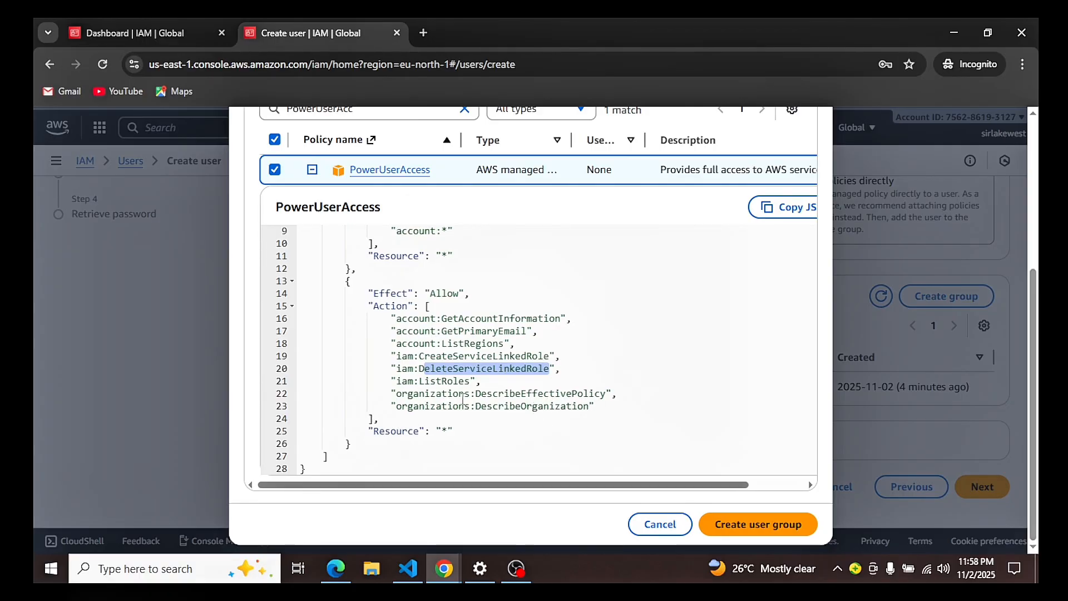
scroll(463, 398, up, 2)
scroll(444, 305, up, 4)
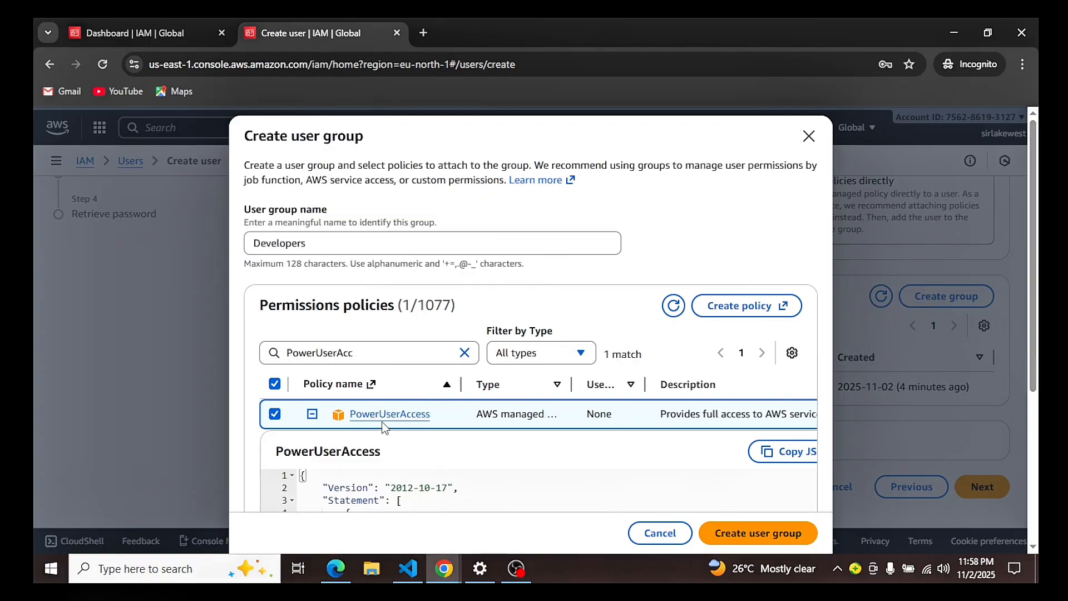
scroll(406, 424, down, 4)
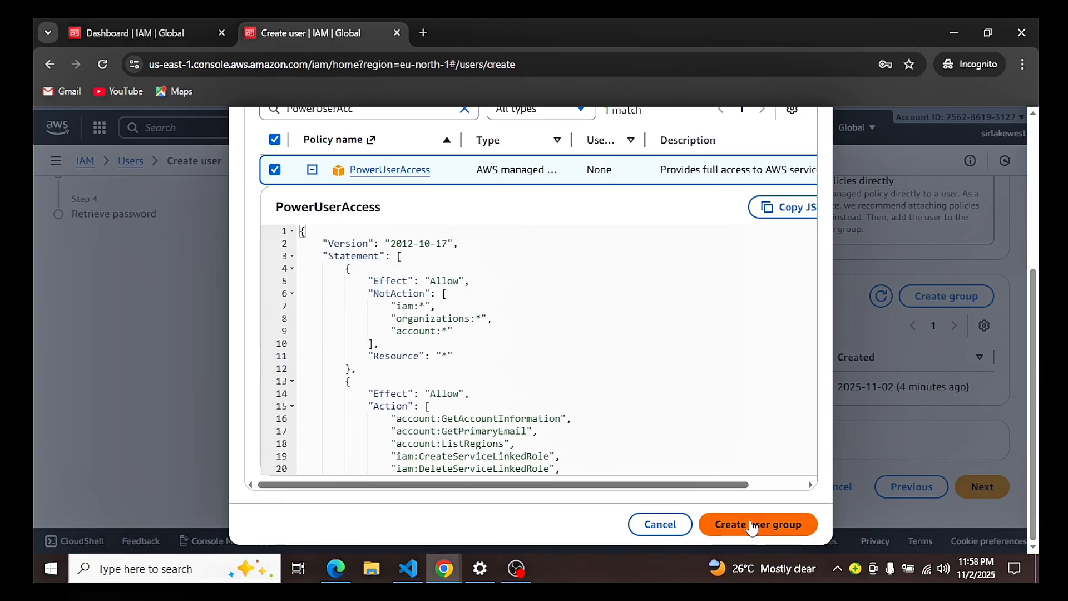
Step: Create the Developers group and advance to the review page for user Ola
click(752, 526)
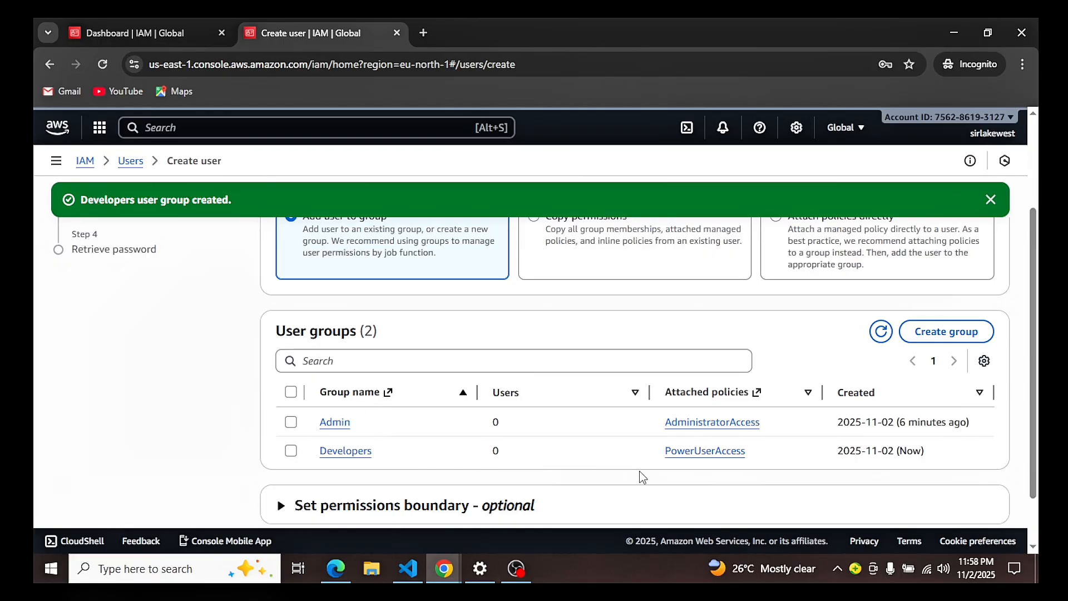
scroll(754, 453, down, 2)
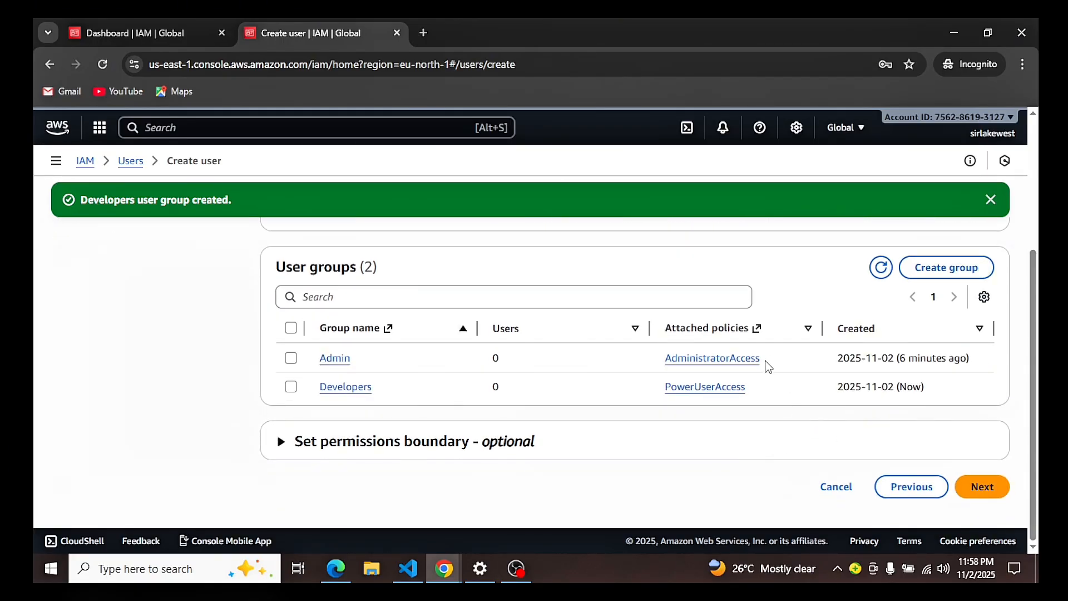
click(986, 490)
scroll(615, 400, down, 4)
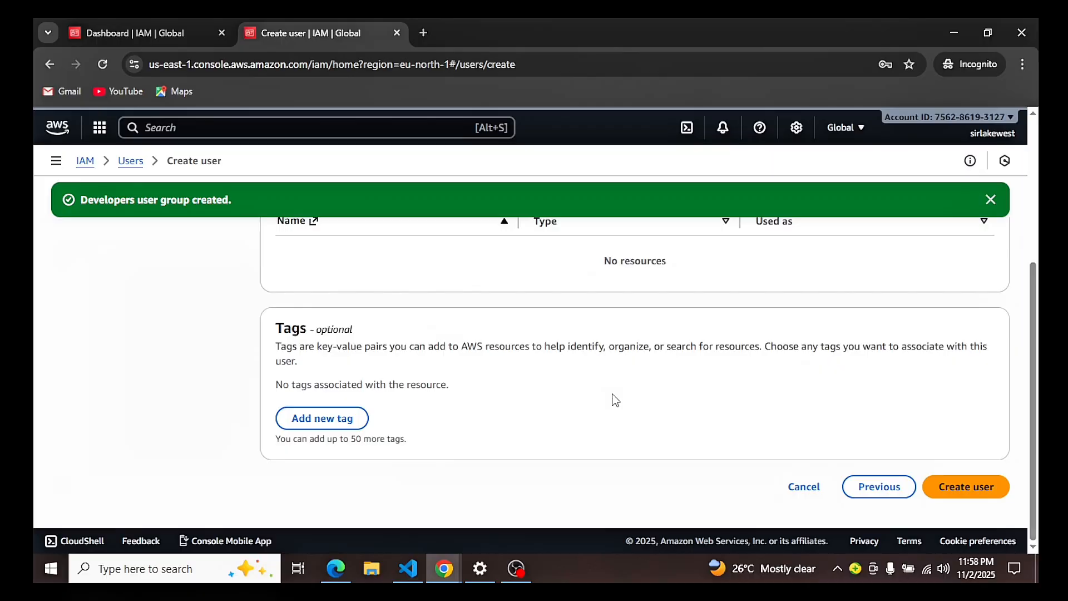
scroll(615, 399, up, 4)
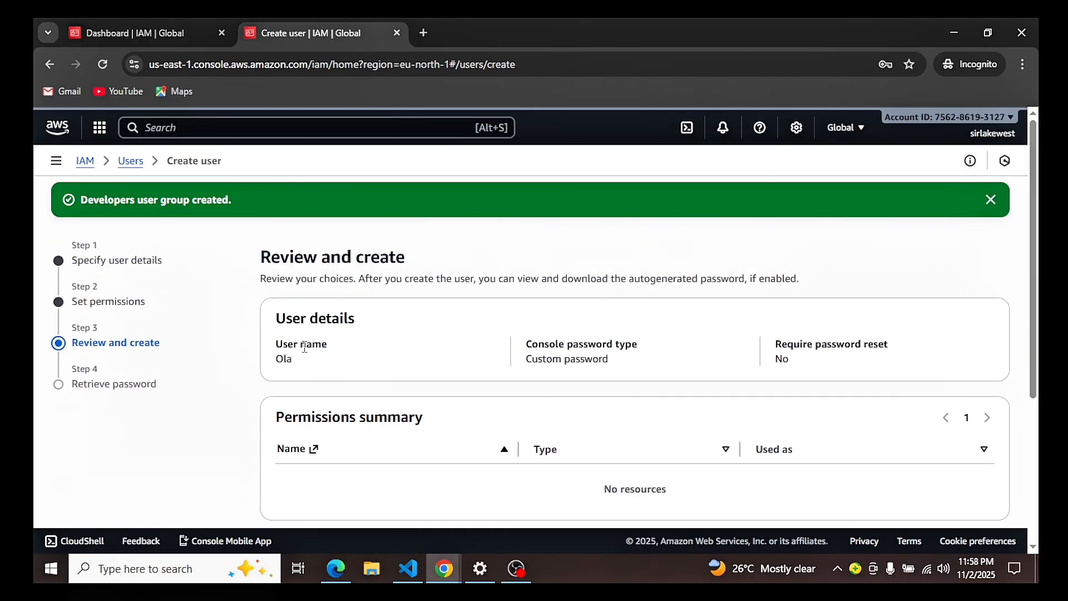
scroll(918, 414, down, 4)
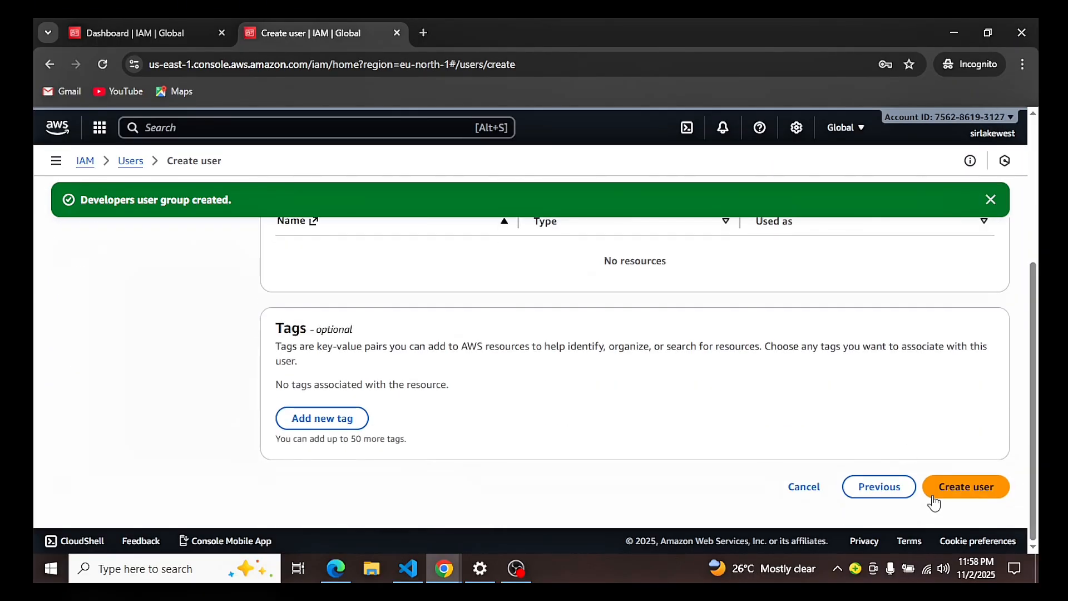
Step: Create user Ola and return to the Users list without viewing the password
click(966, 490)
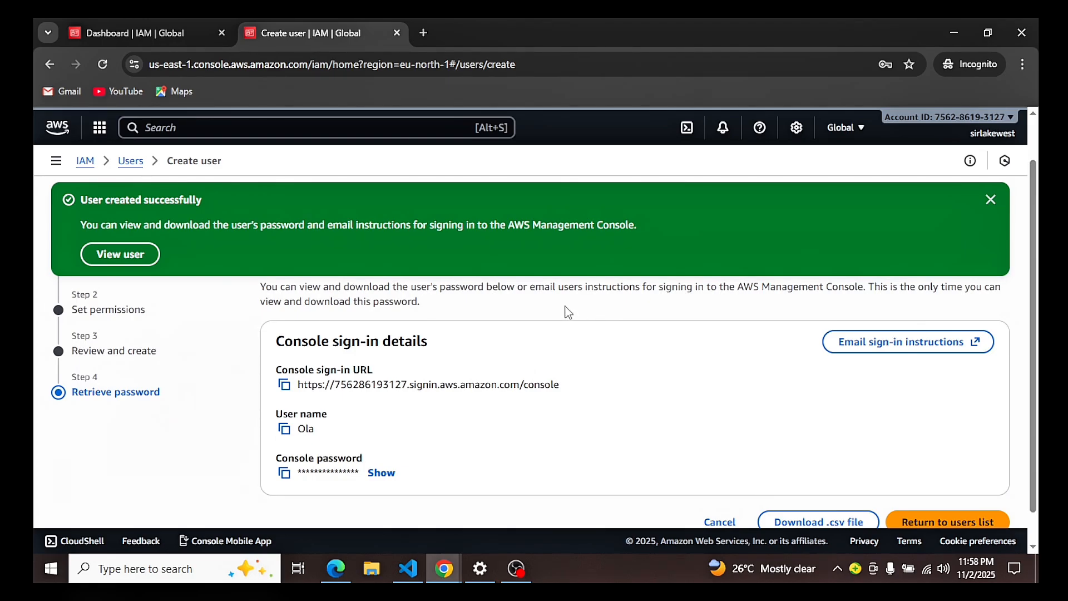
scroll(566, 311, down, 1)
click(934, 477)
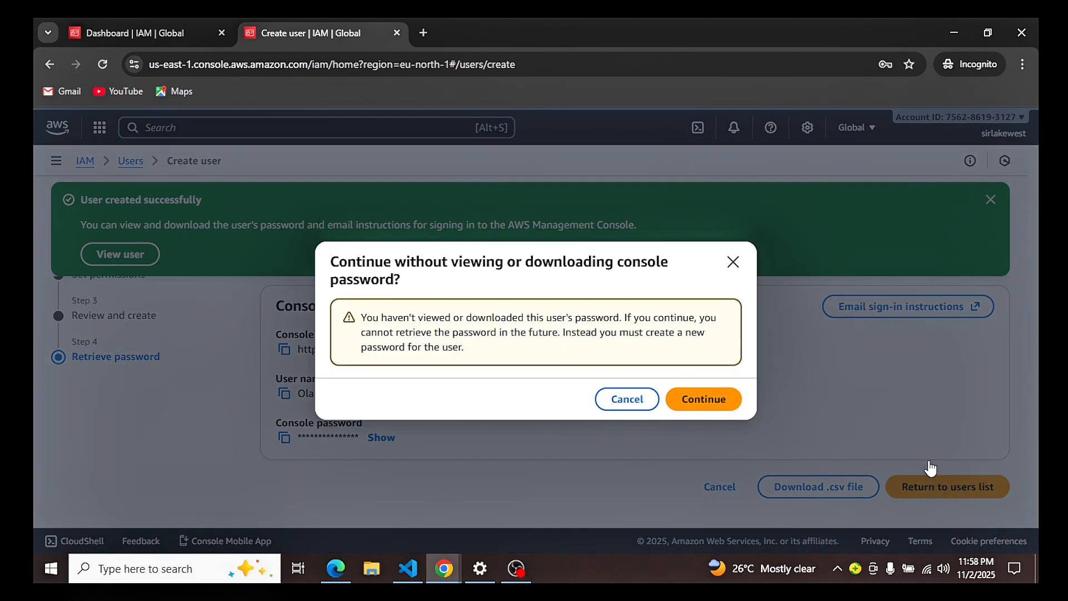
click(707, 400)
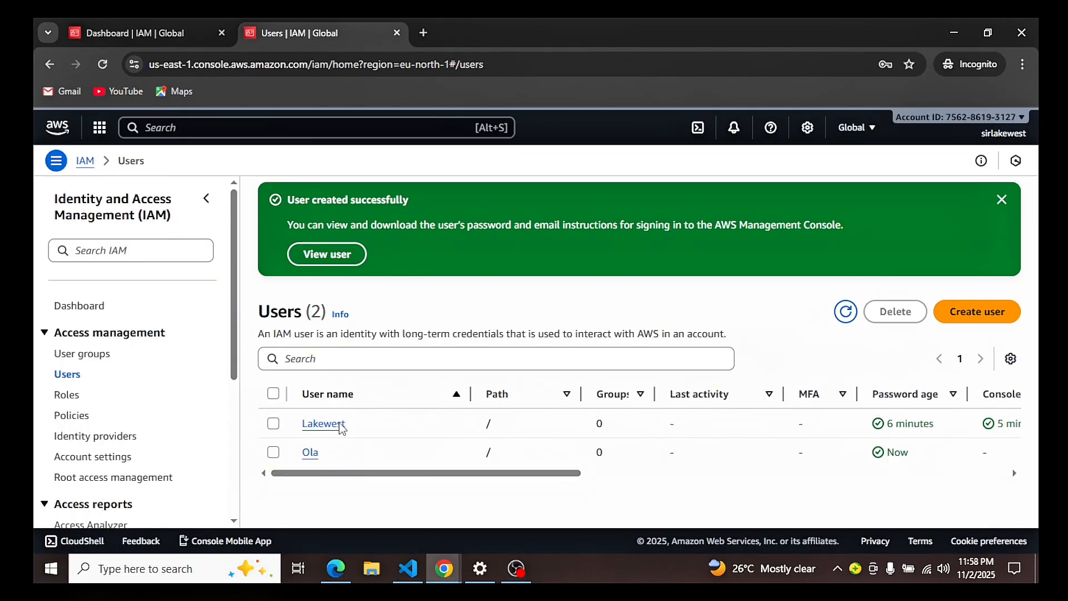
Step: Dismiss the user-created notice and open the Developers group's details page
click(1004, 203)
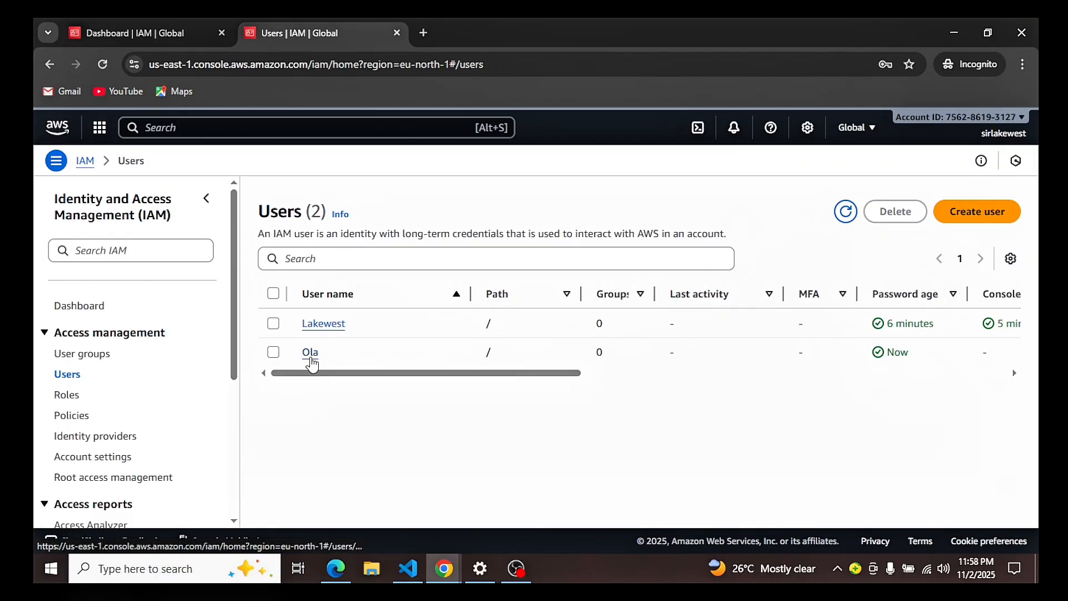
click(89, 361)
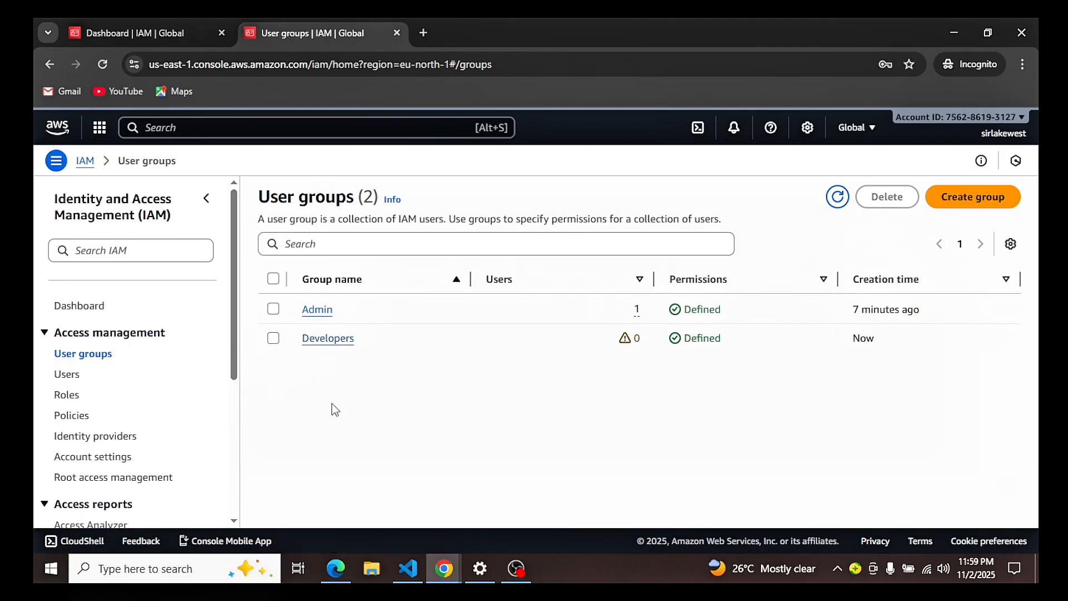
click(334, 342)
scroll(679, 353, down, 1)
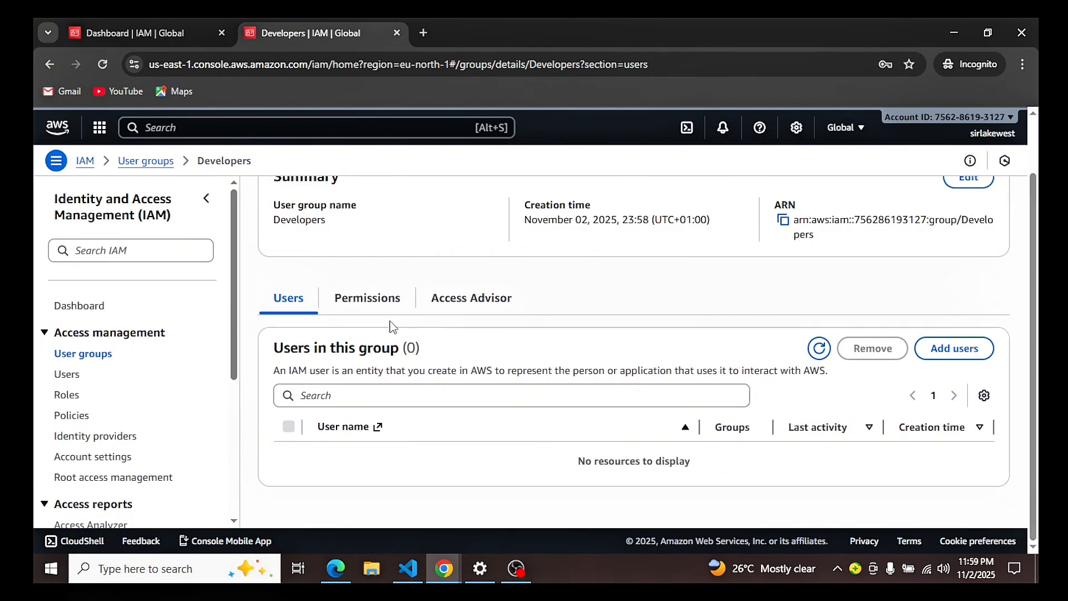
Step: Check the Developers group's policies and members, then add Ola as its only user
click(377, 305)
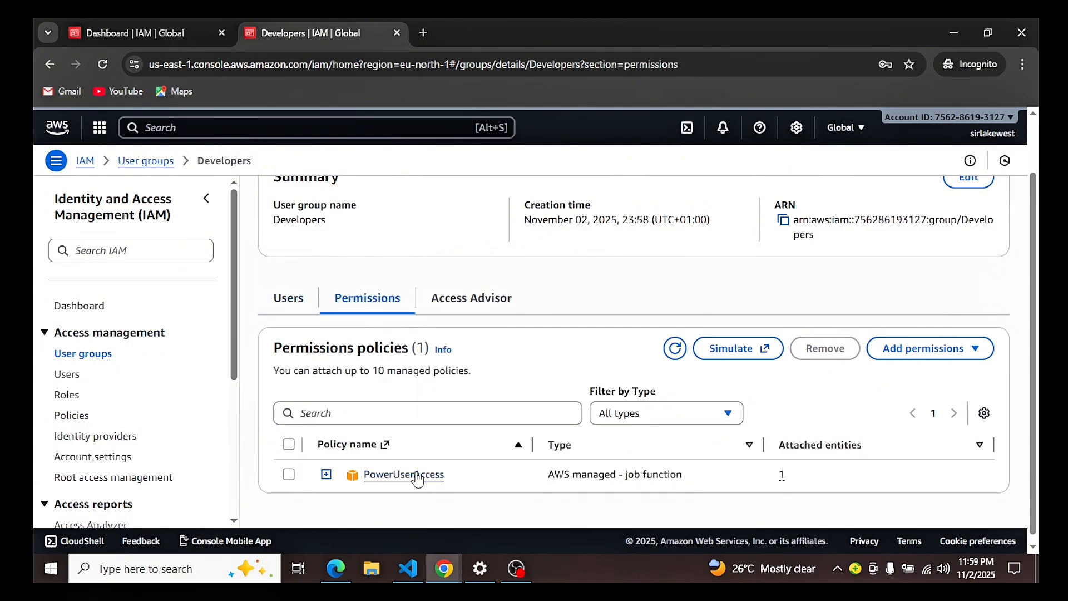
click(286, 303)
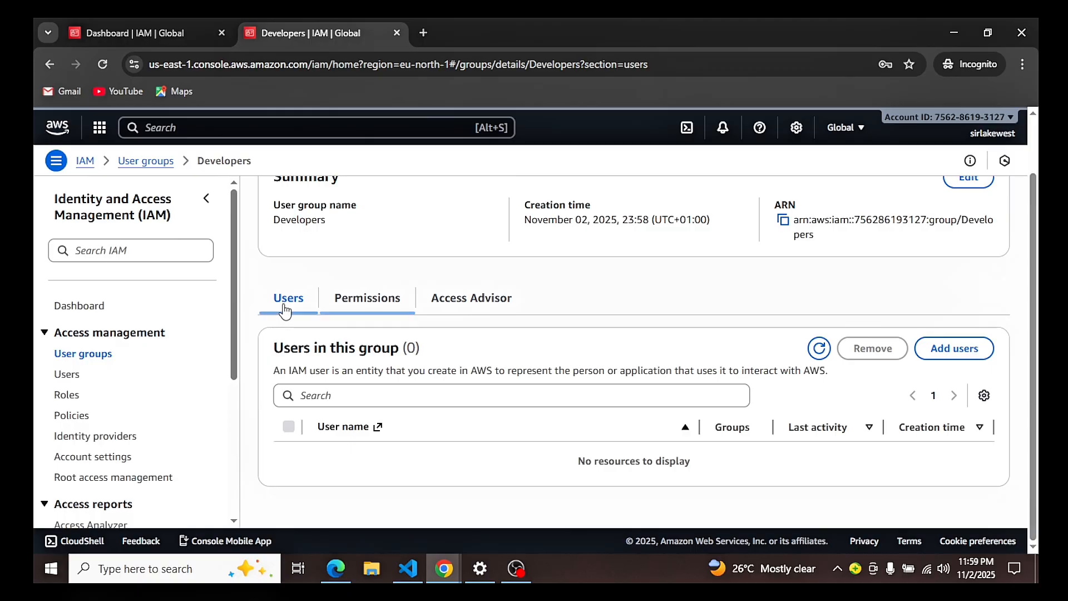
click(954, 353)
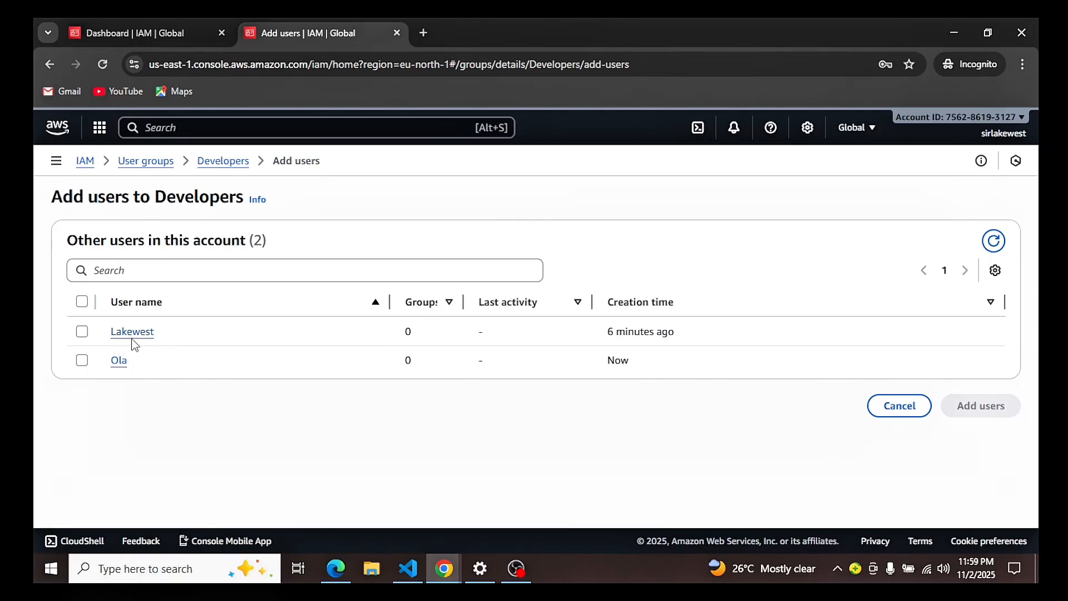
click(83, 361)
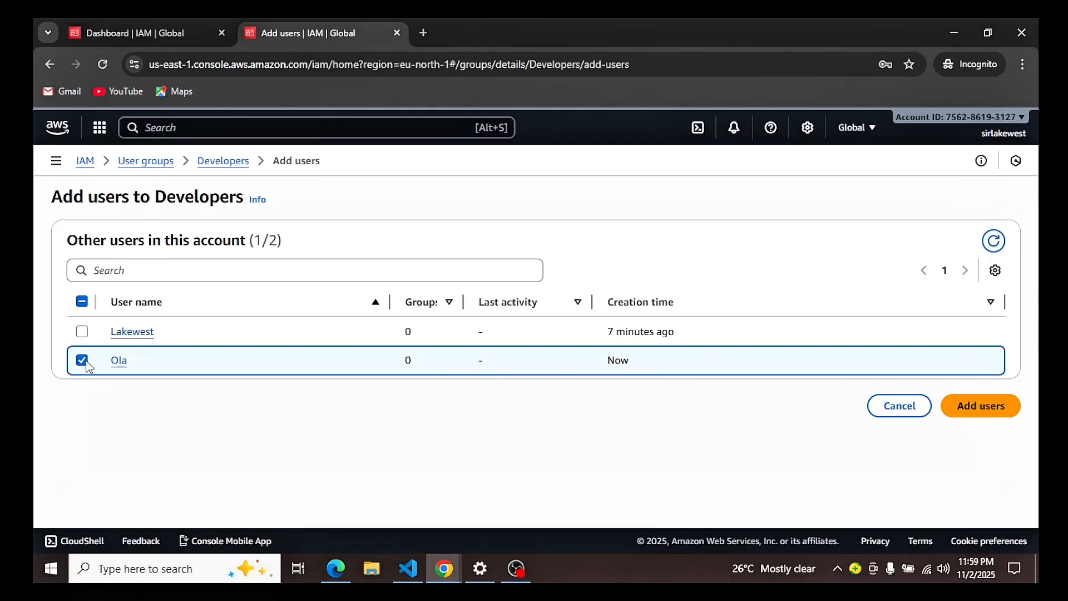
click(971, 416)
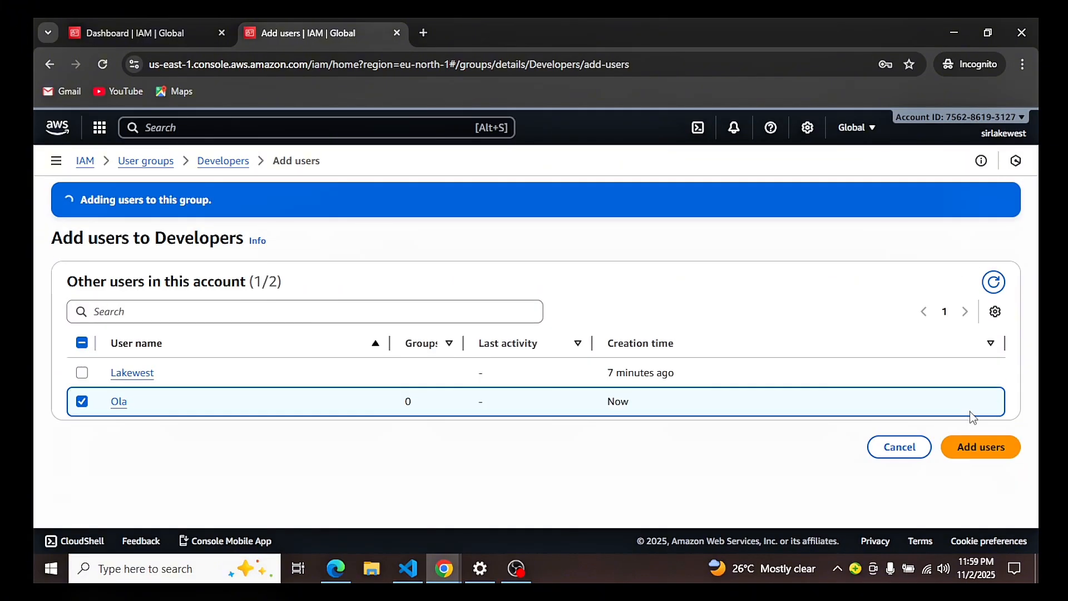
scroll(595, 348, down, 2)
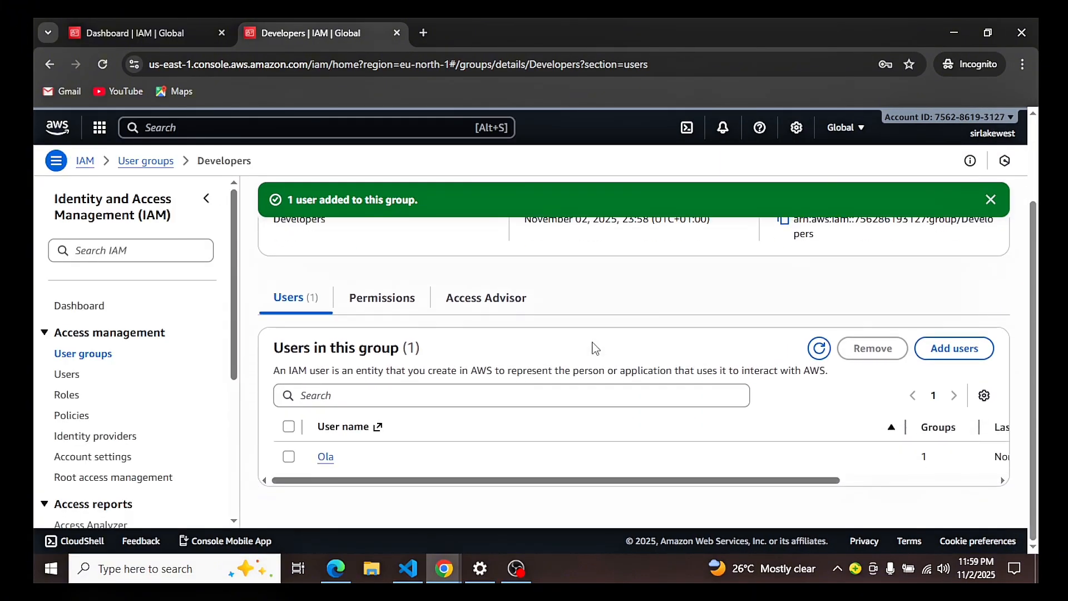
Step: Go from User groups to the Users list and start the Create user wizard for a third user
click(82, 354)
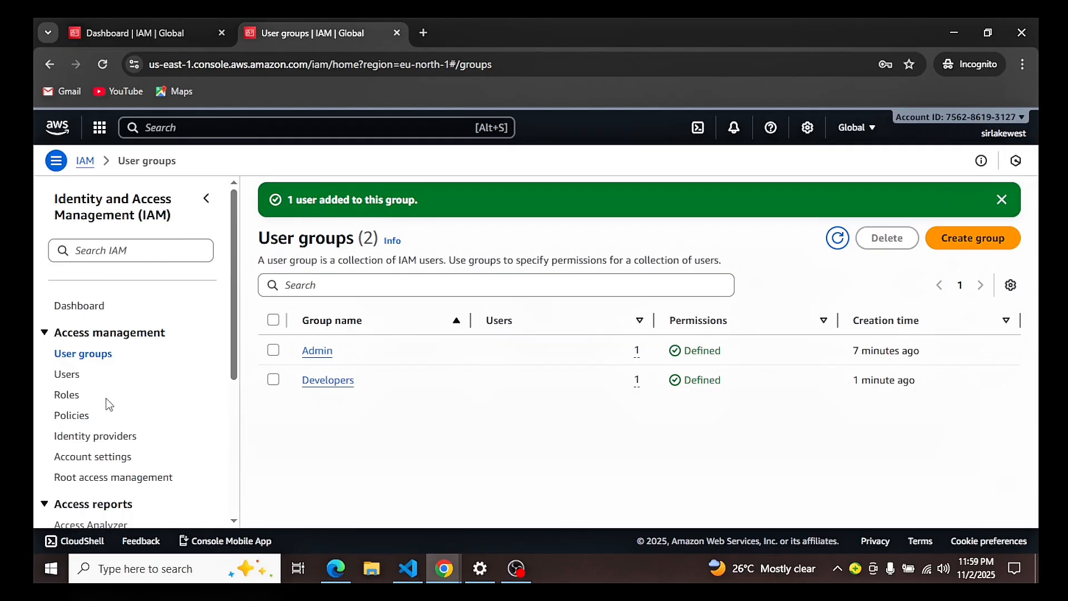
click(67, 375)
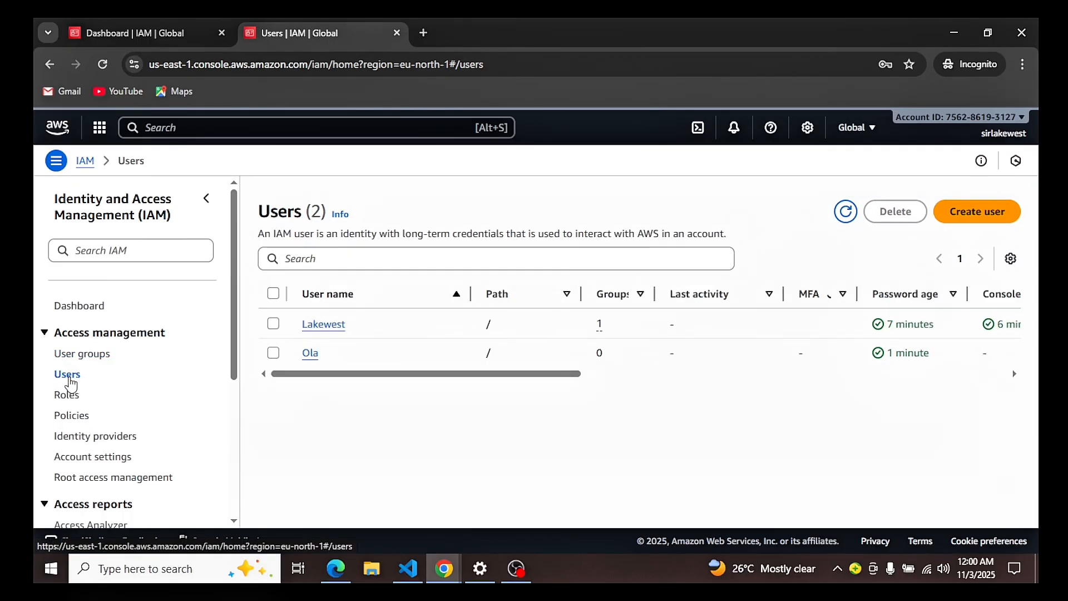
click(977, 214)
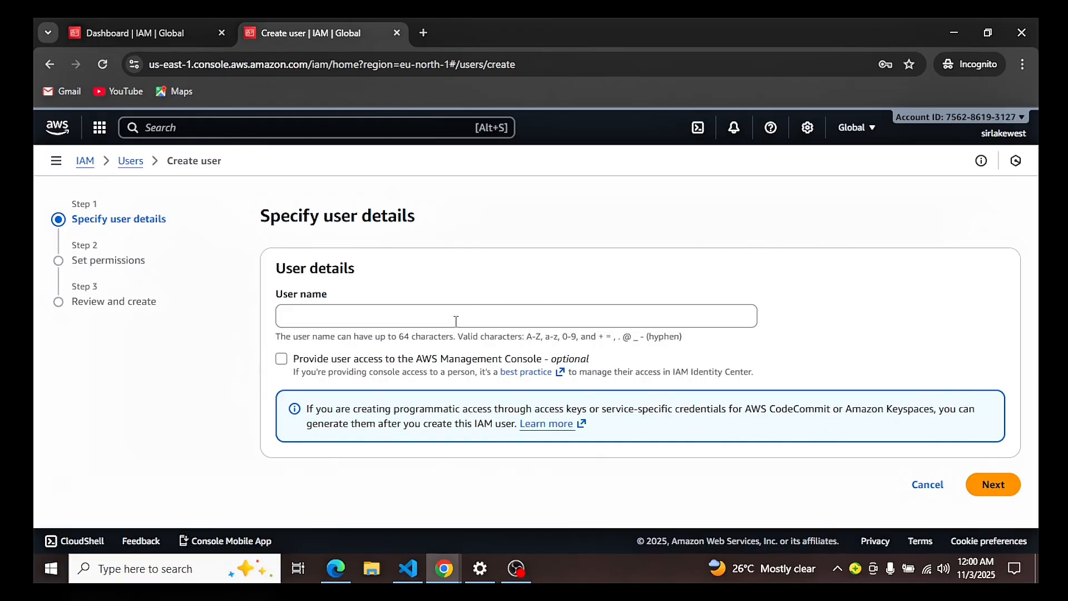
click(336, 316)
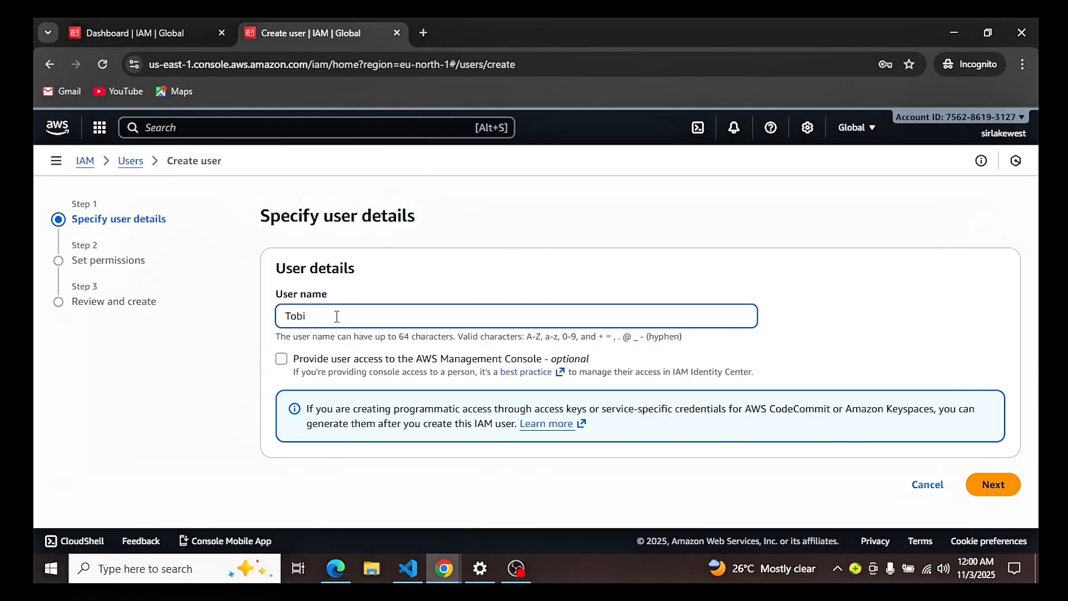
Step: Give Tobi console access with a custom password and no forced reset, then continue to permissions
click(281, 359)
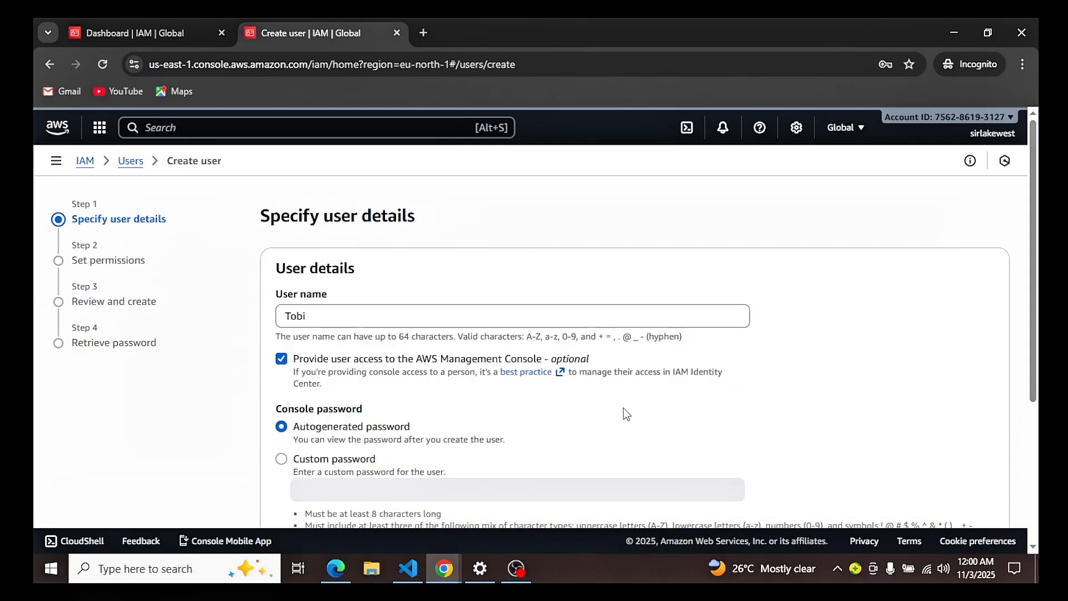
scroll(626, 413, down, 2)
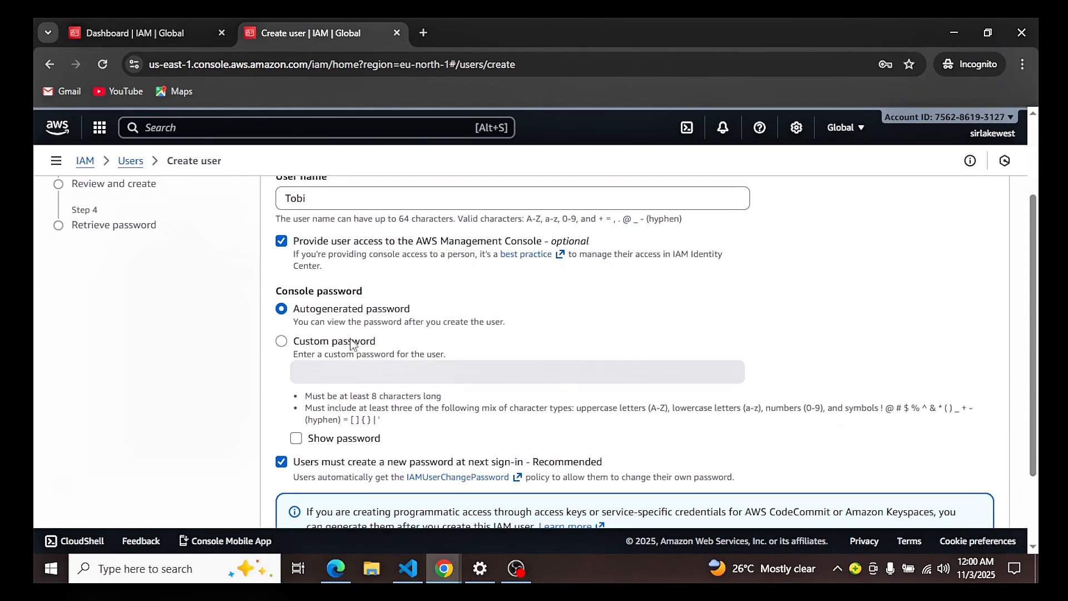
click(281, 342)
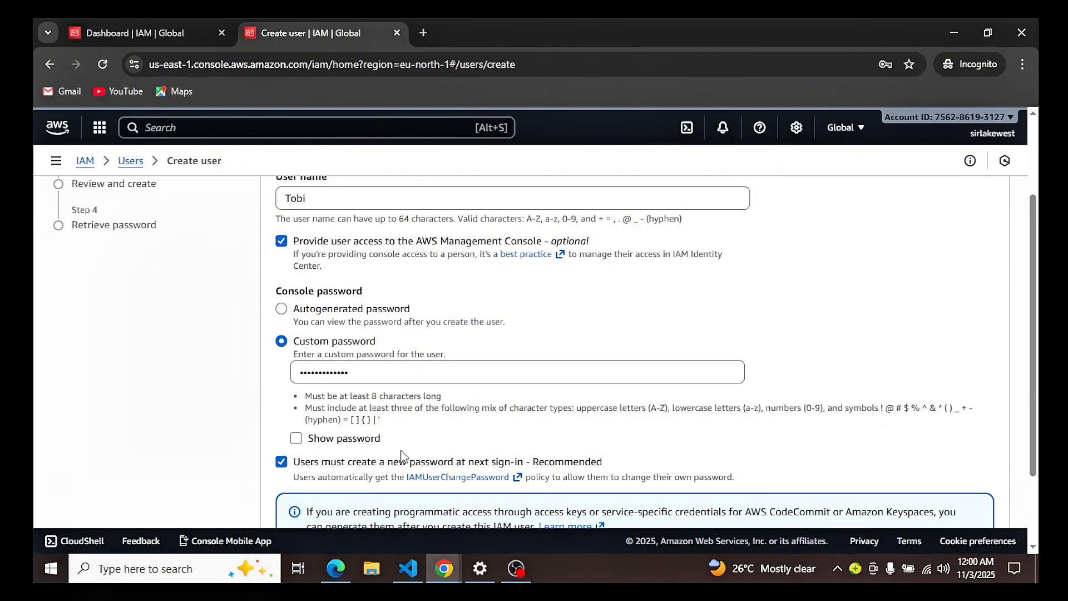
scroll(629, 445, down, 2)
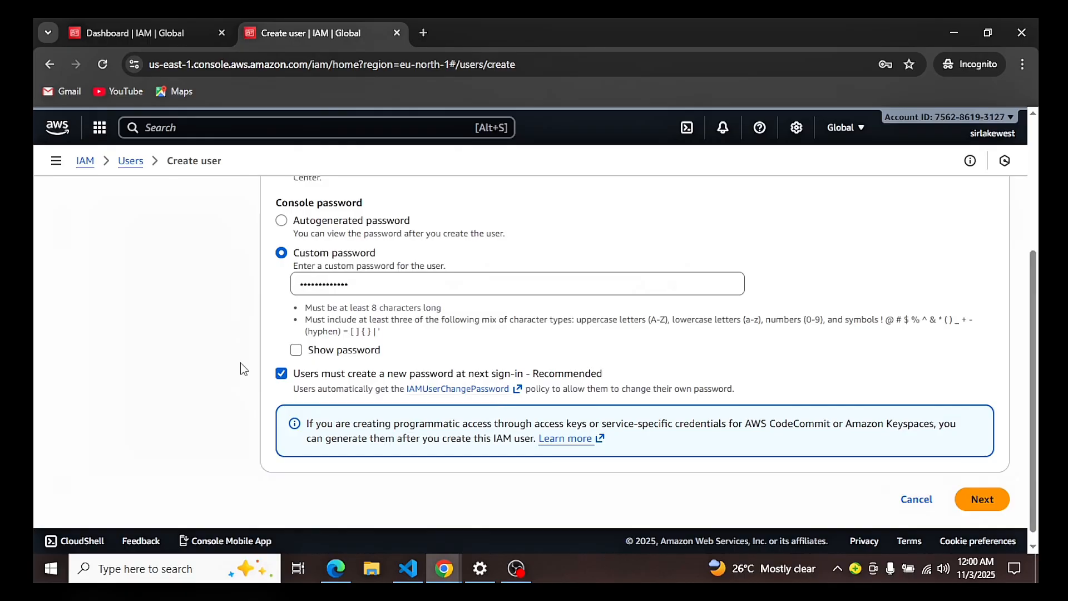
click(281, 374)
scroll(801, 378, down, 1)
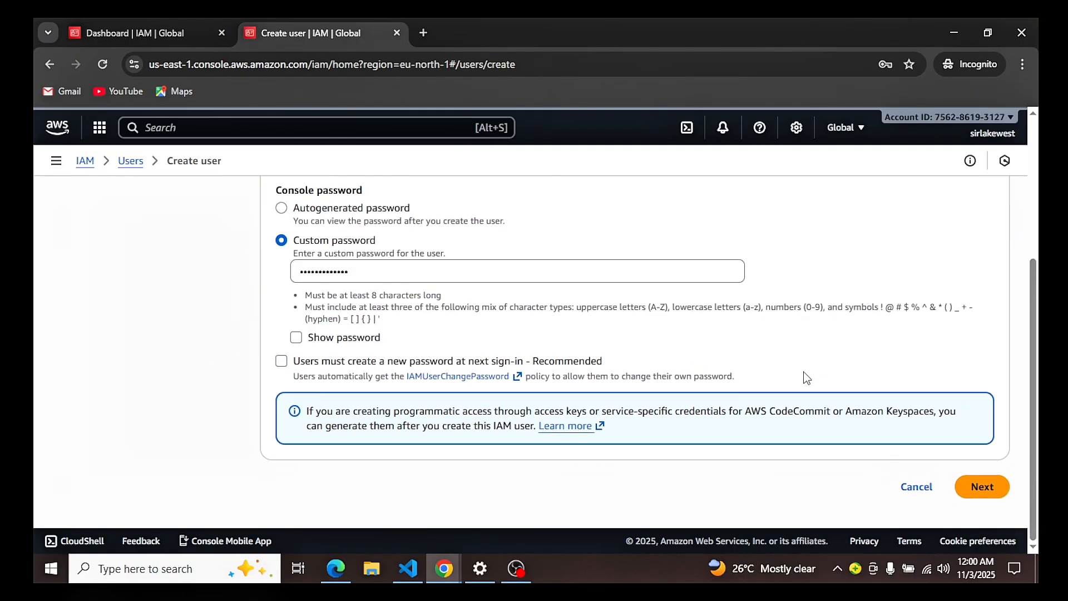
click(982, 487)
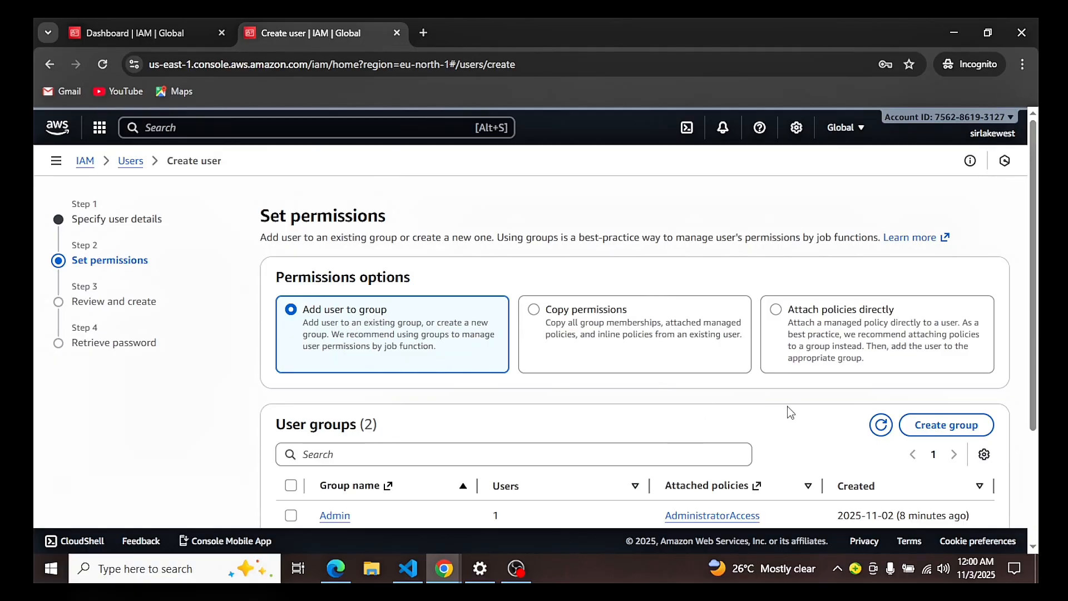
Step: Start a new user group and name it Auditors
scroll(772, 409, down, 3)
scroll(773, 409, up, 3)
click(938, 427)
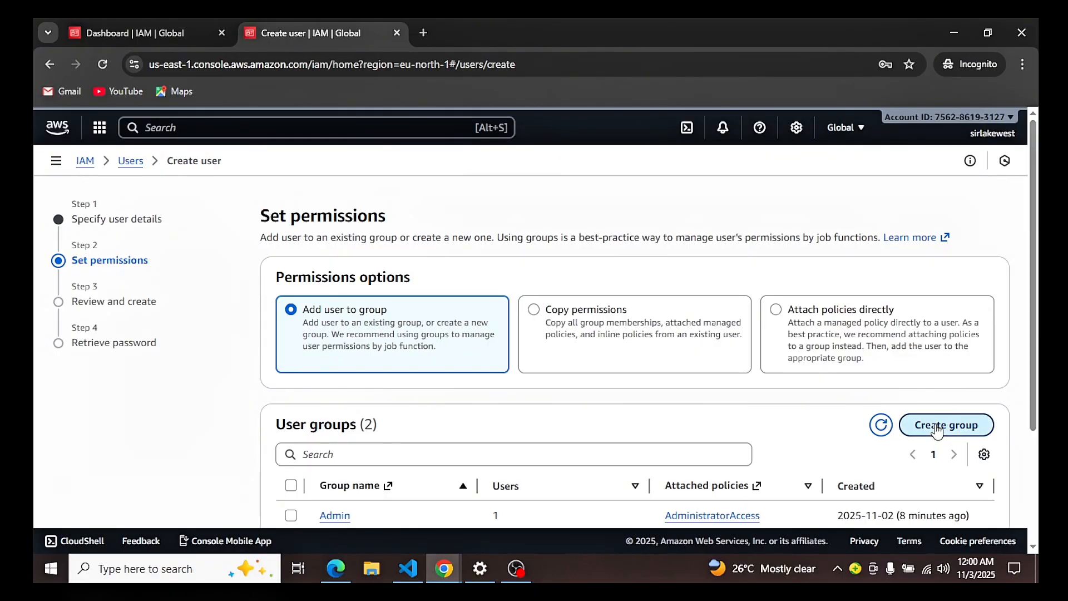
click(308, 233)
text(Auditors)
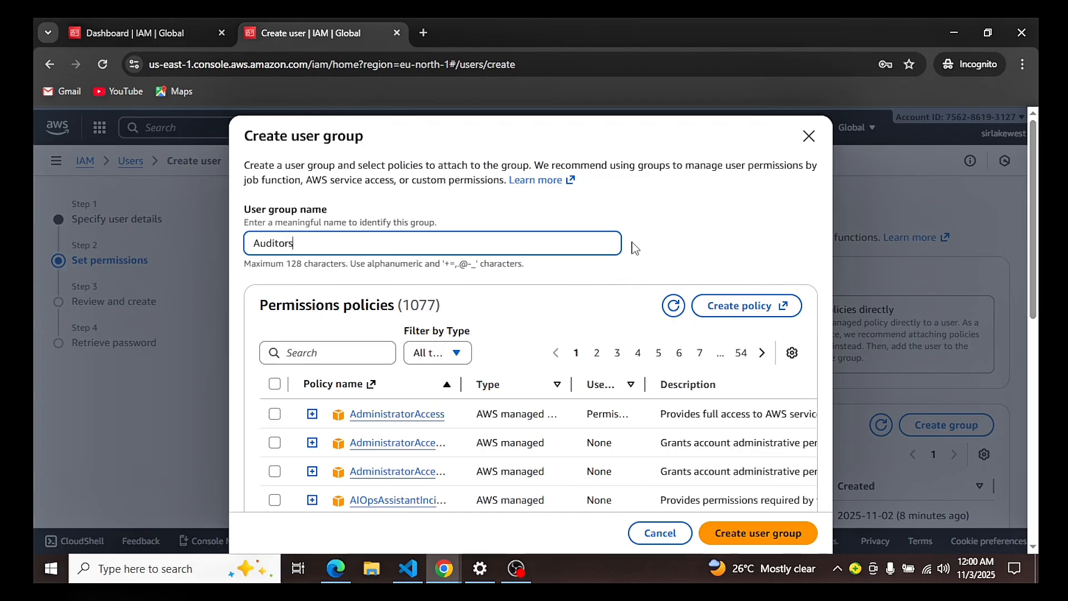
click(637, 248)
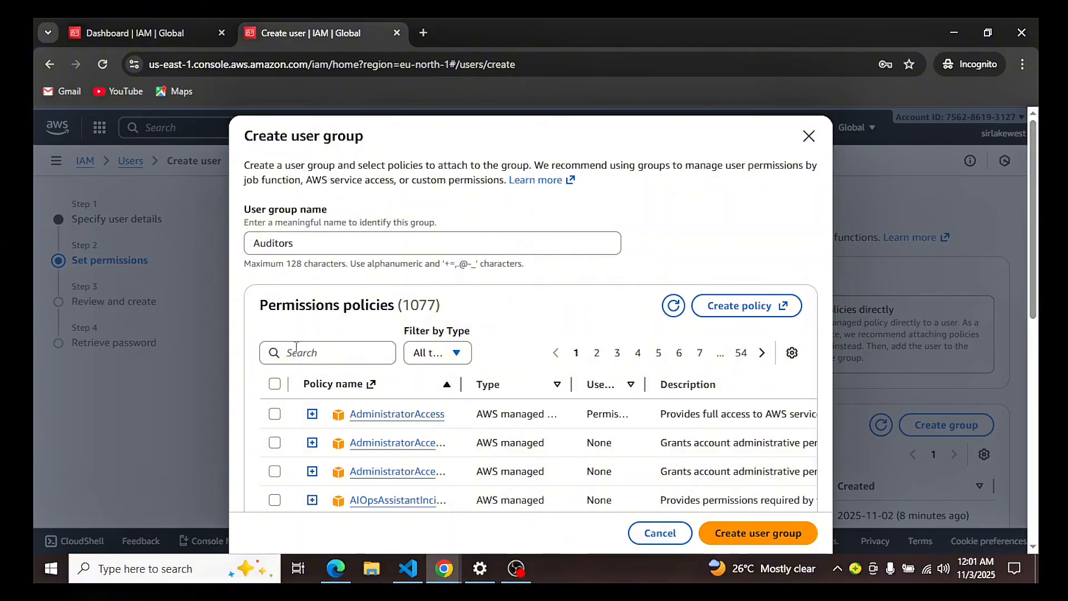
Step: Search policies for 'Bill', select the Billing policy and review its details
click(319, 352)
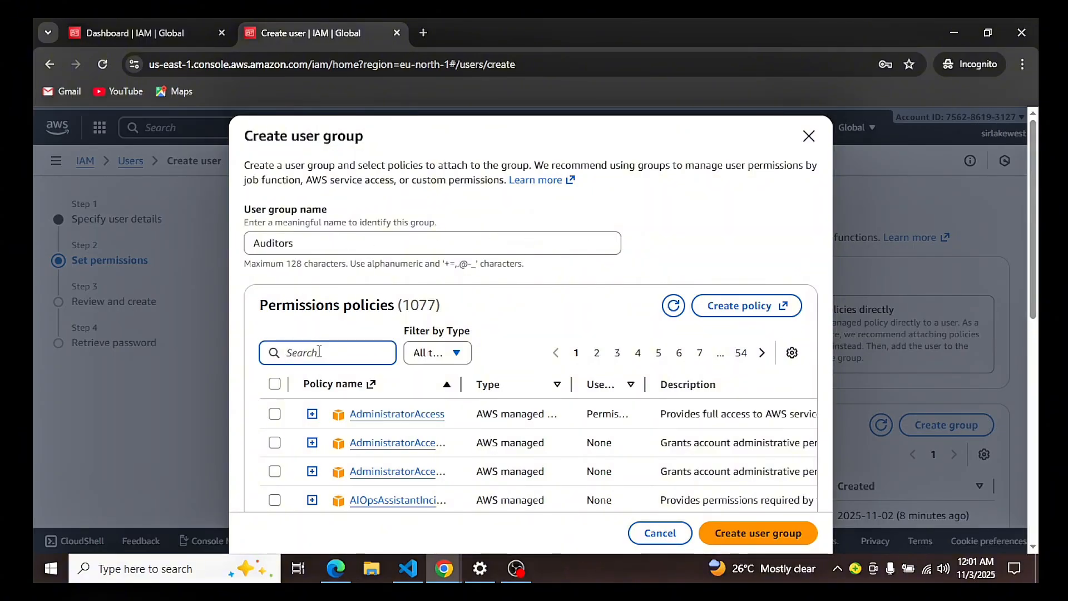
text(Bill)
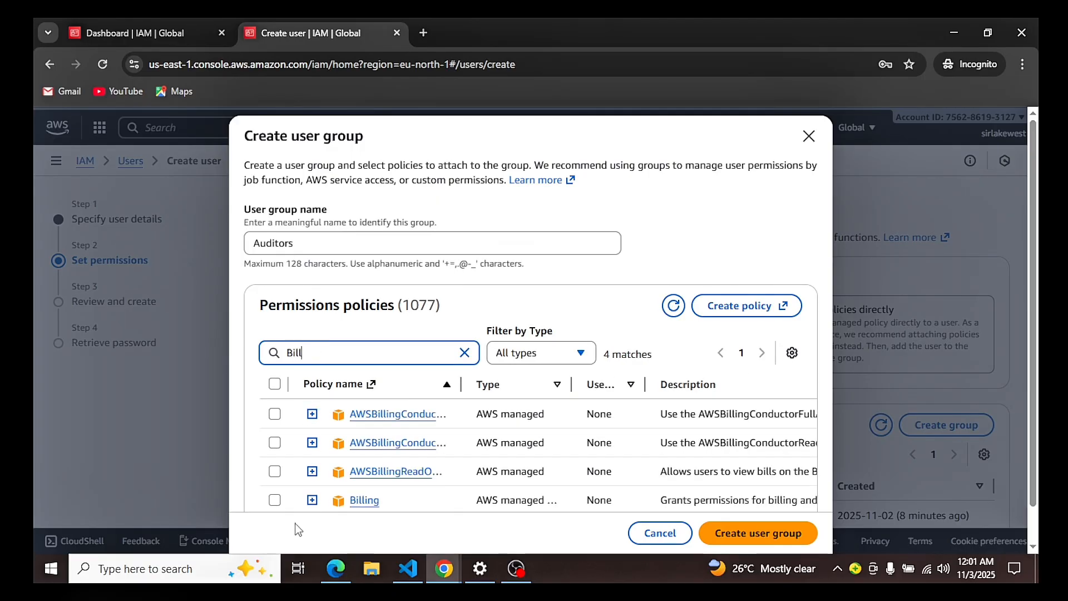
click(275, 499)
scroll(329, 498, down, 1)
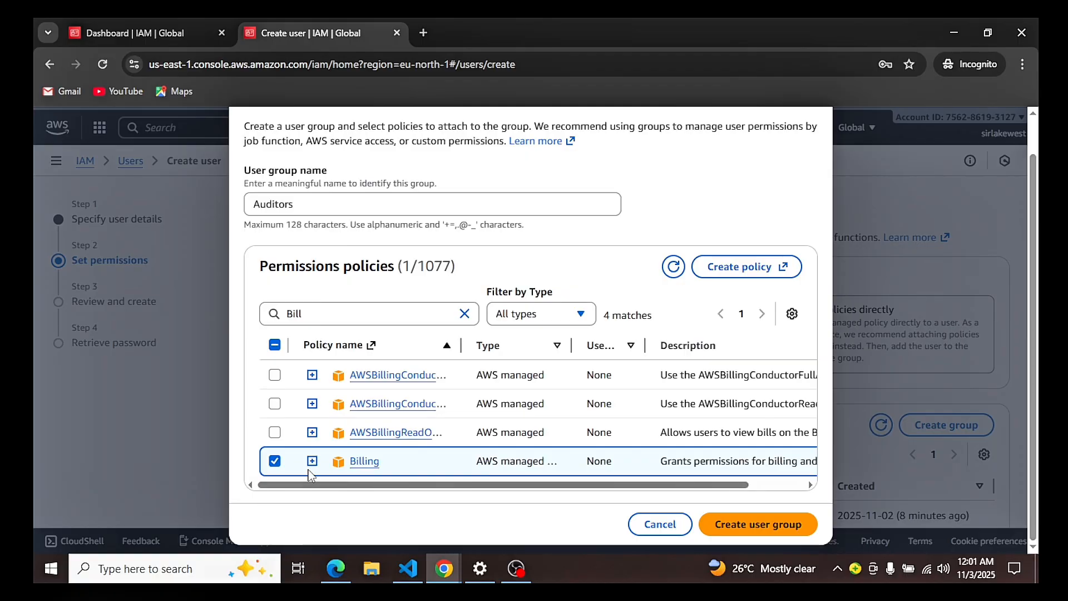
click(312, 461)
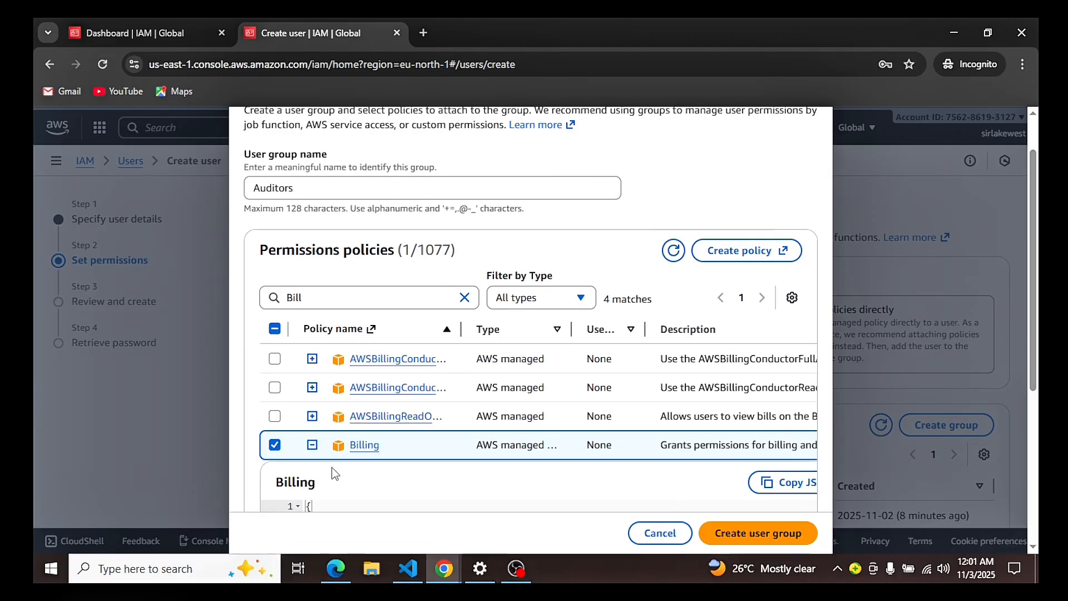
scroll(386, 375, down, 5)
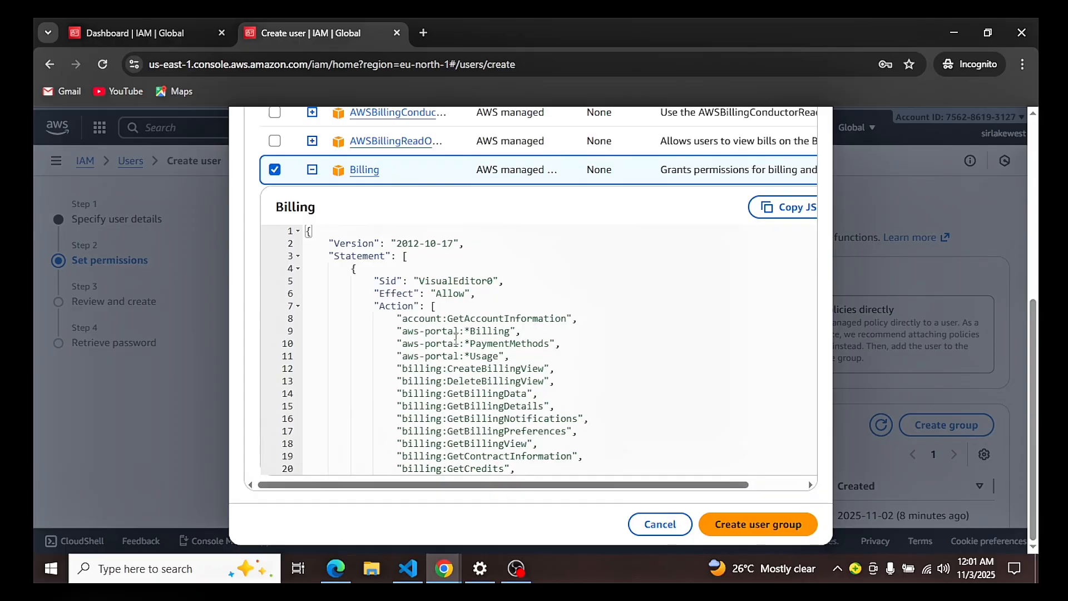
scroll(543, 393, down, 8)
scroll(543, 393, down, 20)
scroll(543, 394, up, 20)
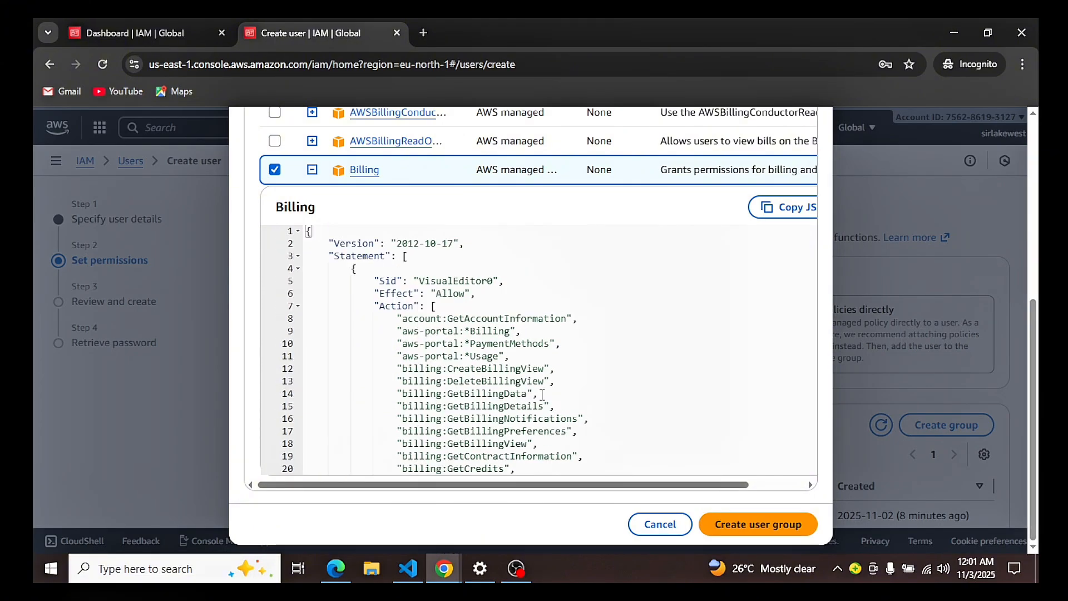
scroll(539, 378, up, 6)
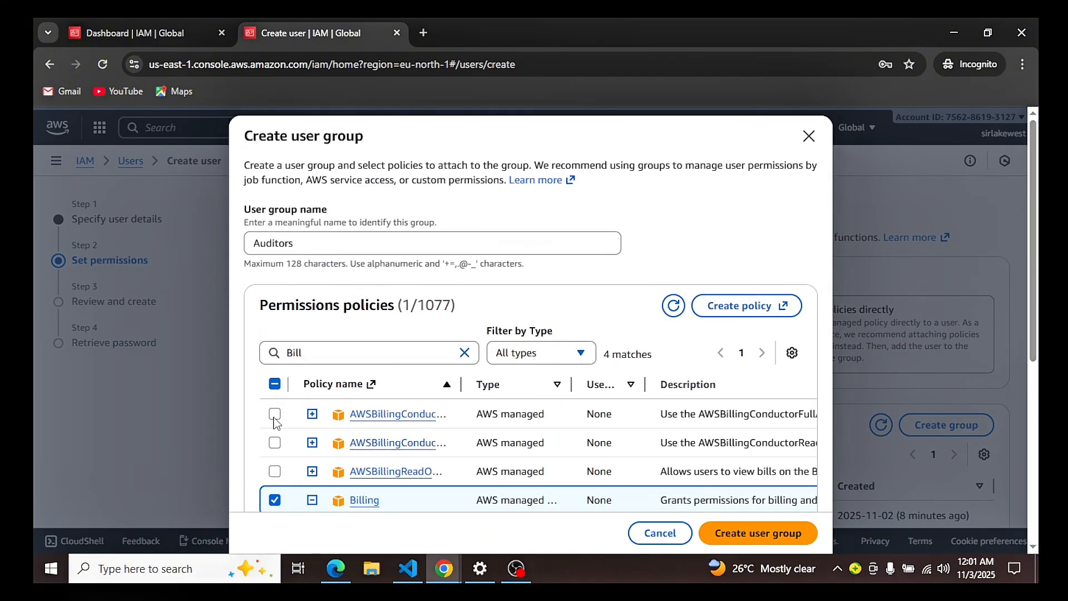
click(309, 354)
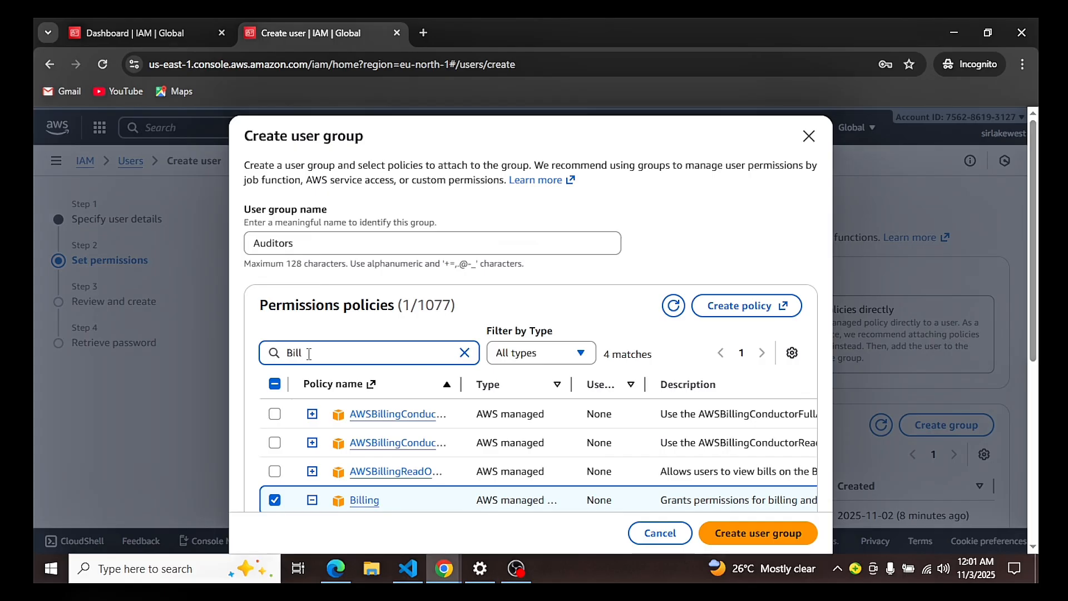
Step: Search for 'Auditint' and select the SecurityAudit policy for the group
key(BackSpace)
key(BackSpace)
key(BackSpace)
key(BackSpace)
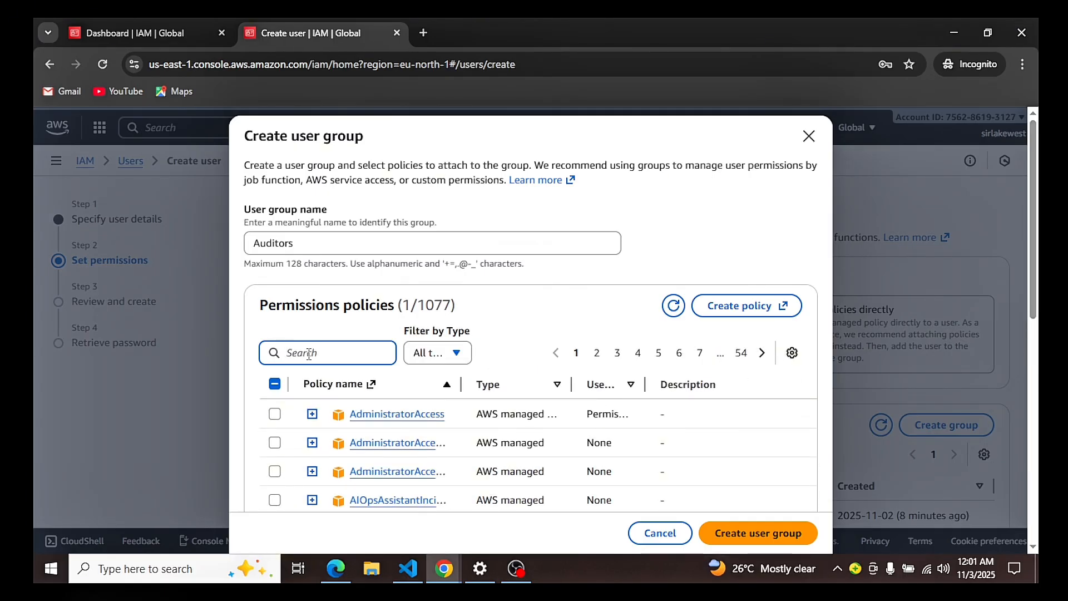
text(Aud)
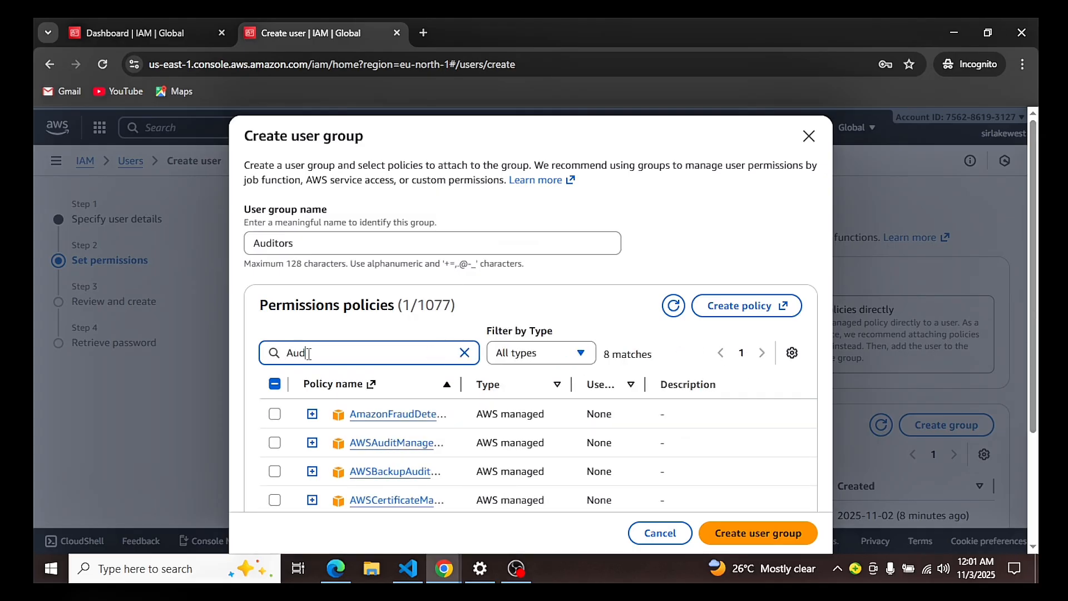
text(itin)
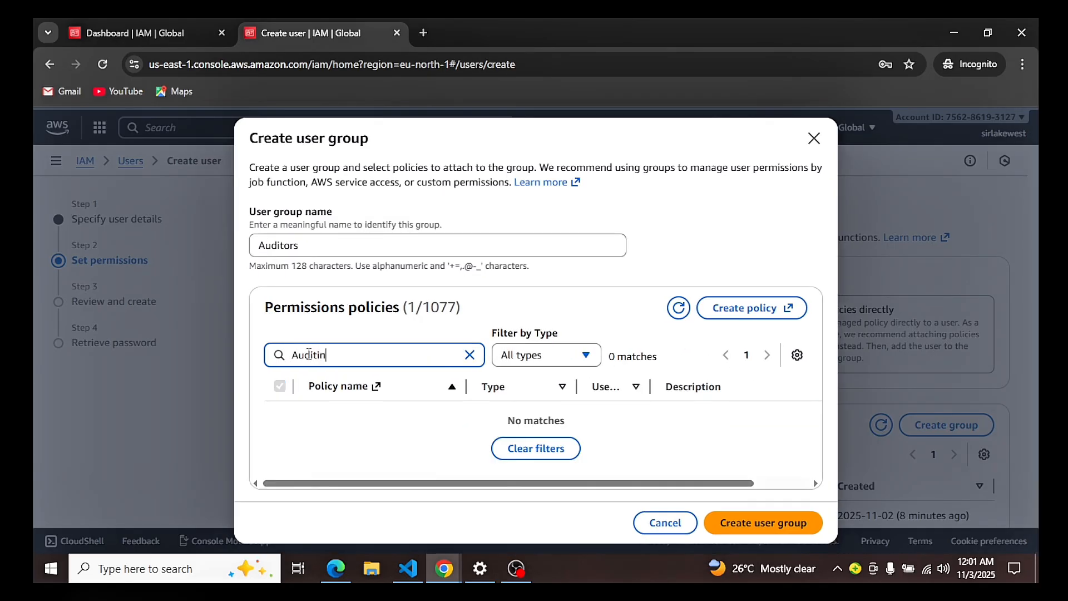
key(BackSpace)
key(BackSpace)
text(t)
scroll(402, 449, down, 2)
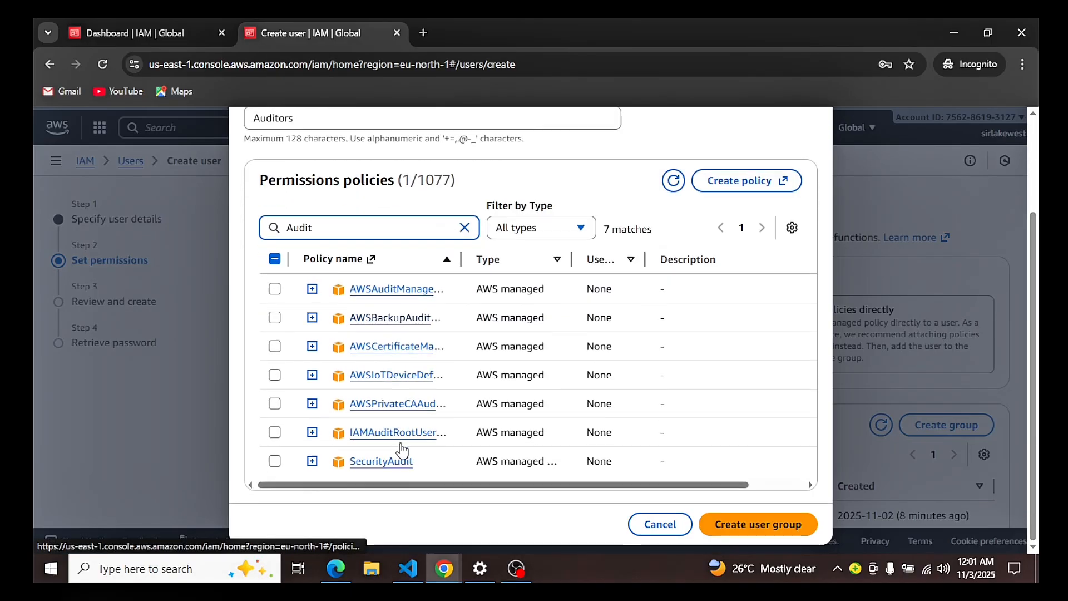
click(276, 461)
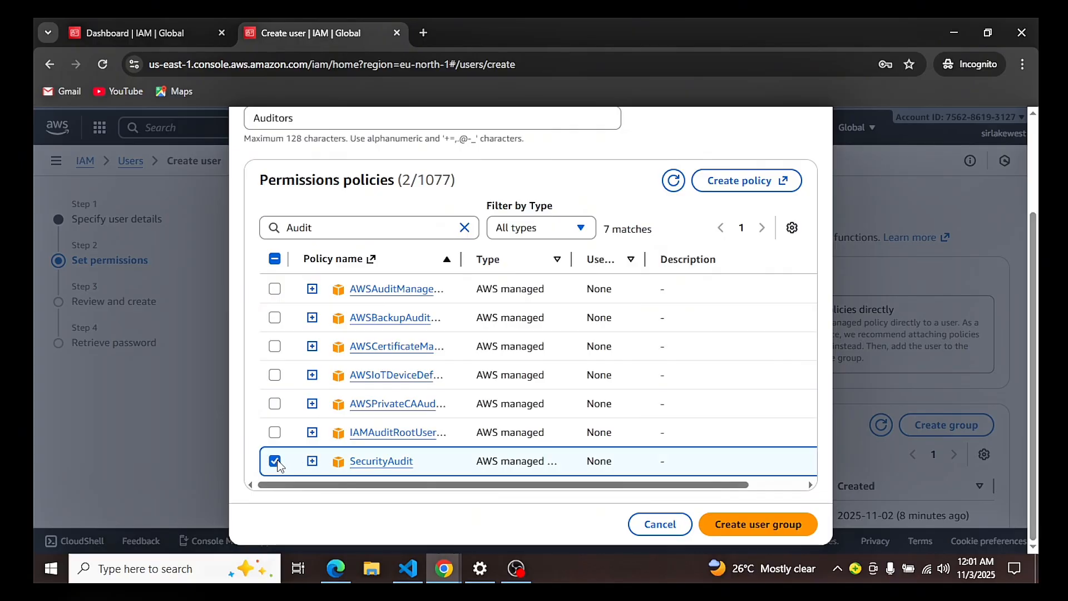
Step: Review the SecurityAudit policy JSON and create the Auditors group
click(312, 464)
scroll(438, 467, down, 1)
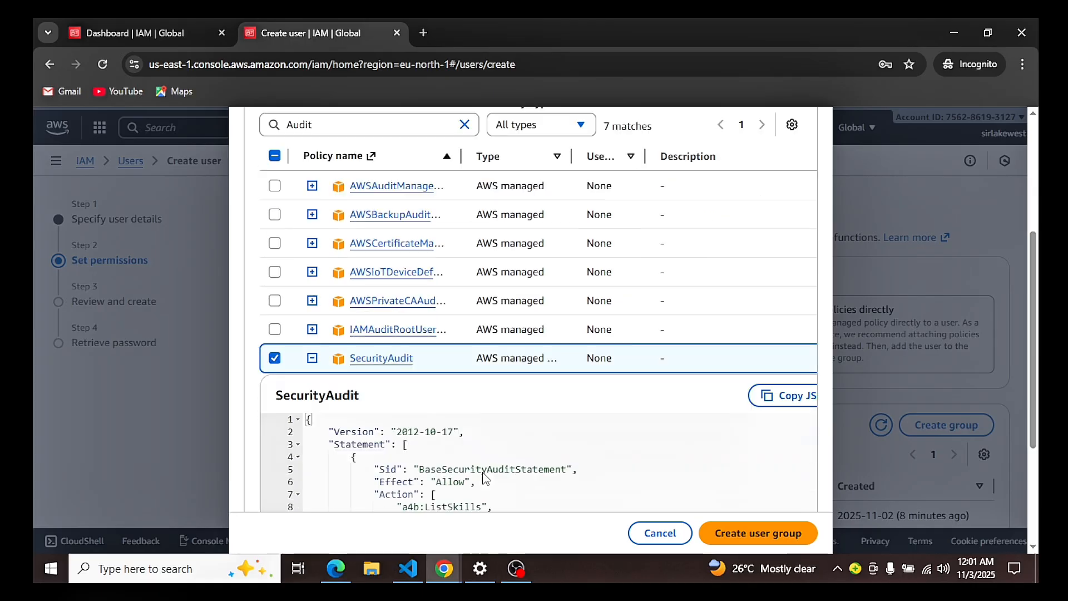
scroll(485, 479, down, 4)
scroll(508, 353, down, 20)
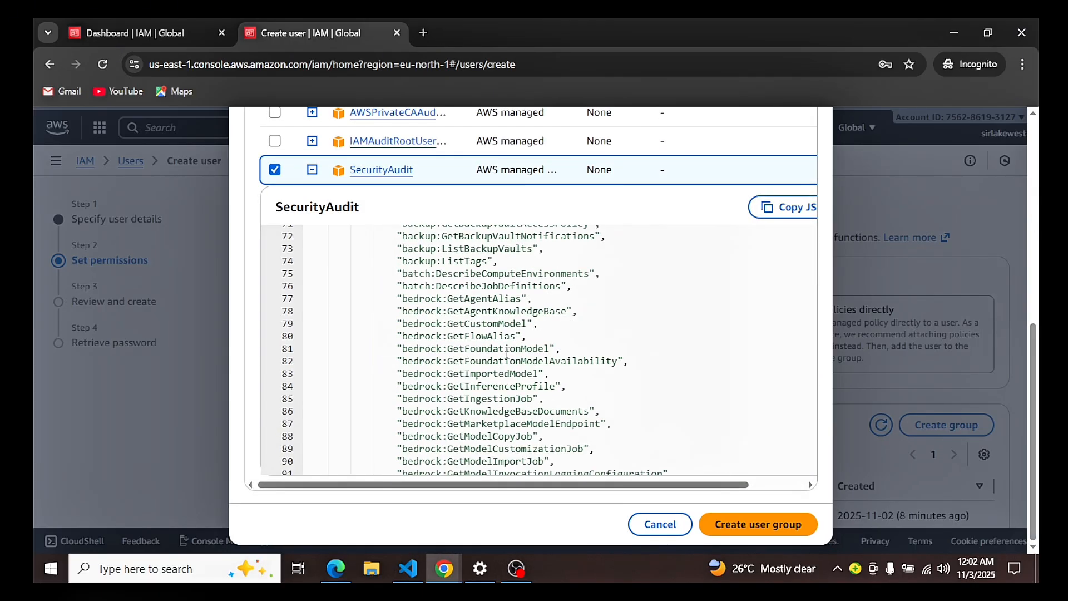
scroll(507, 354, up, 15)
scroll(507, 354, up, 15)
scroll(507, 354, down, 20)
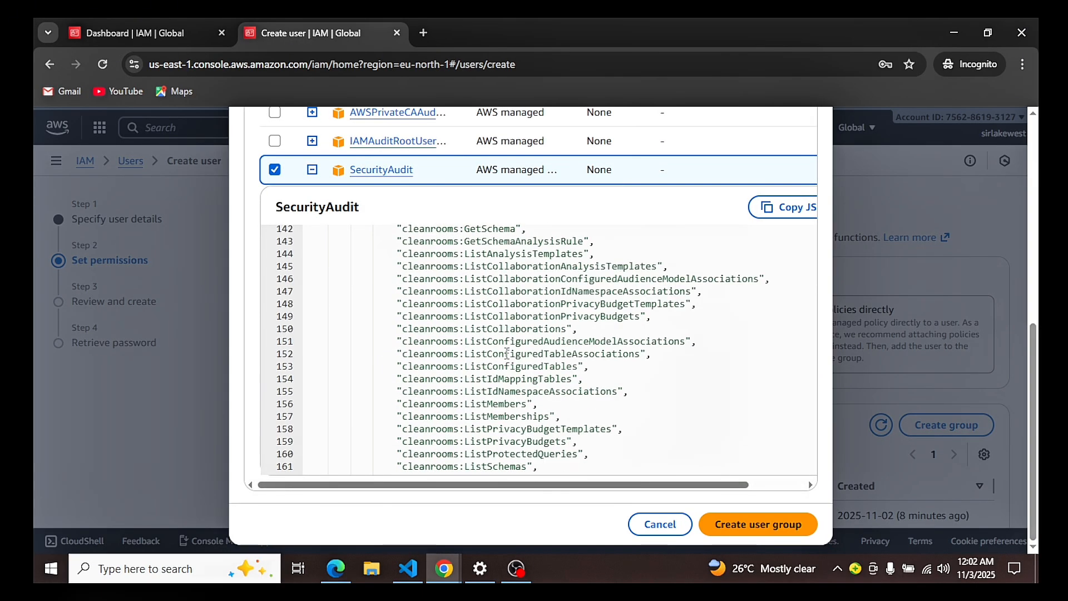
scroll(507, 354, up, 20)
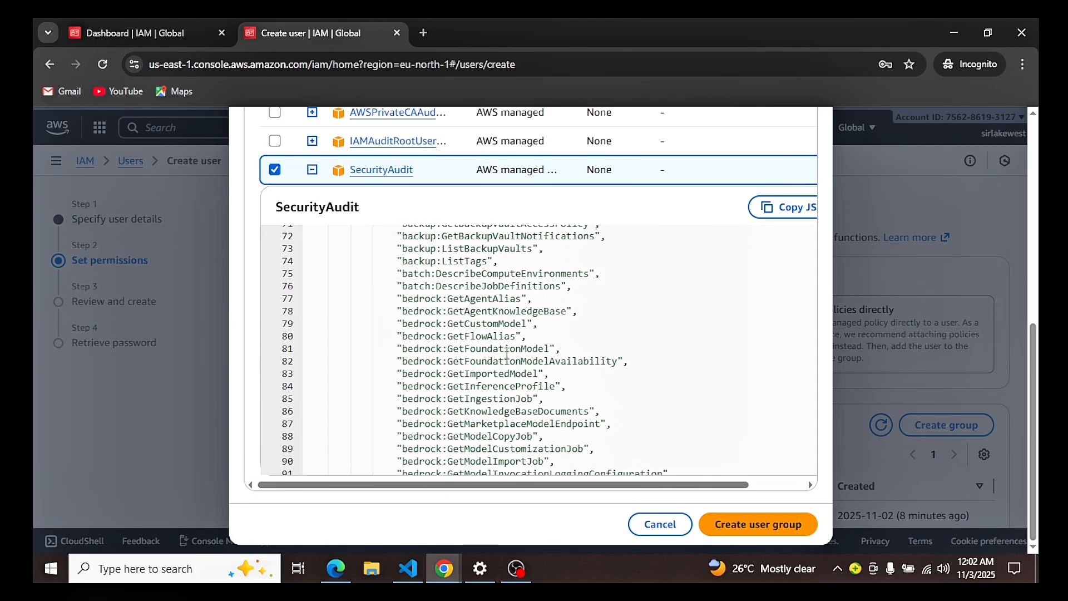
click(748, 533)
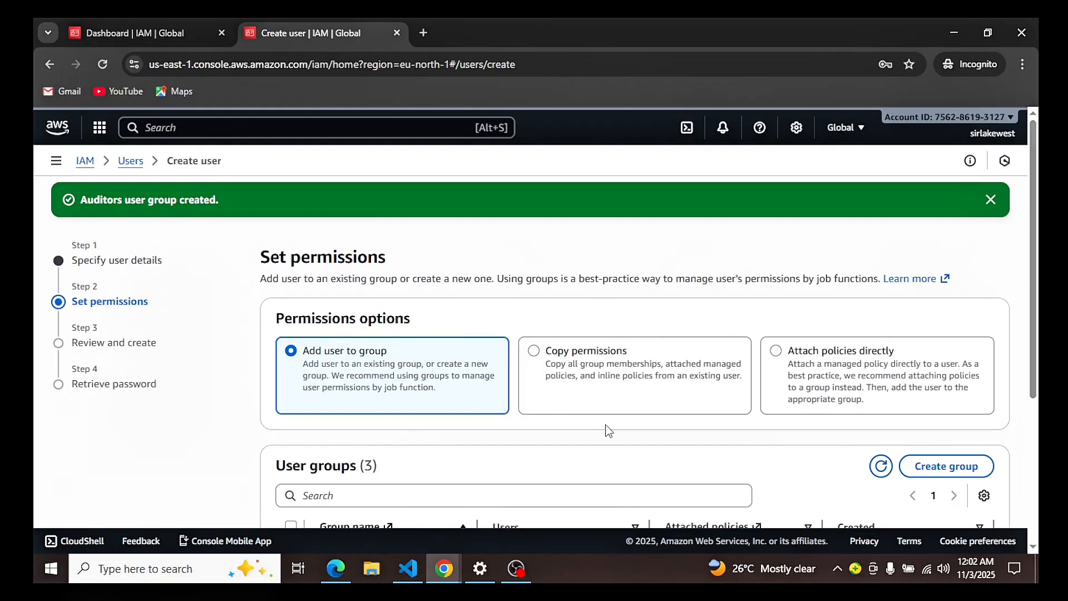
Step: Review Tobi's details with no group attached and create the user
scroll(804, 467, down, 5)
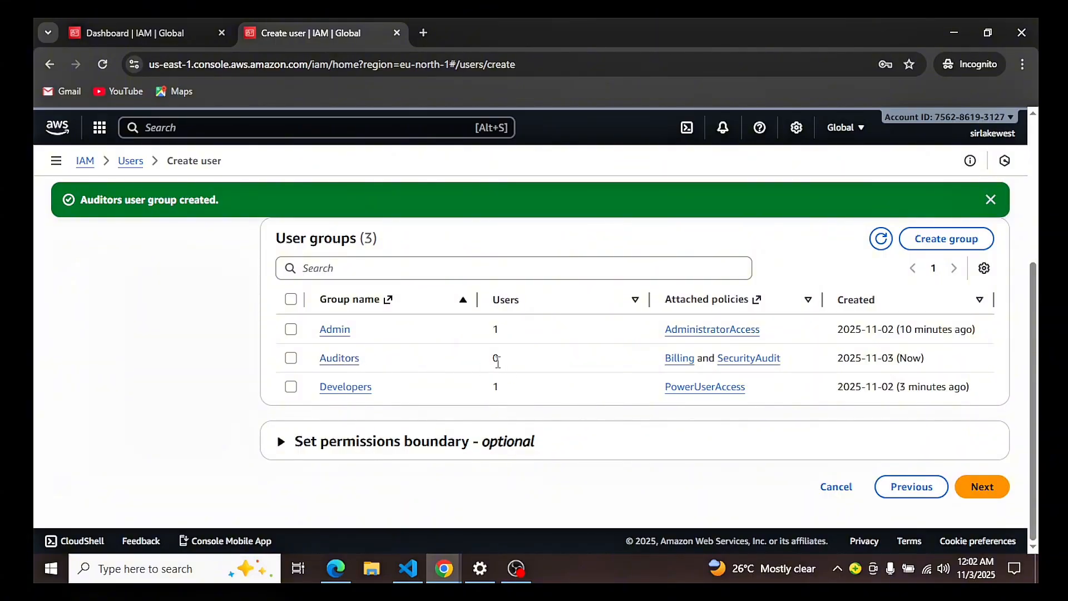
scroll(784, 414, up, 4)
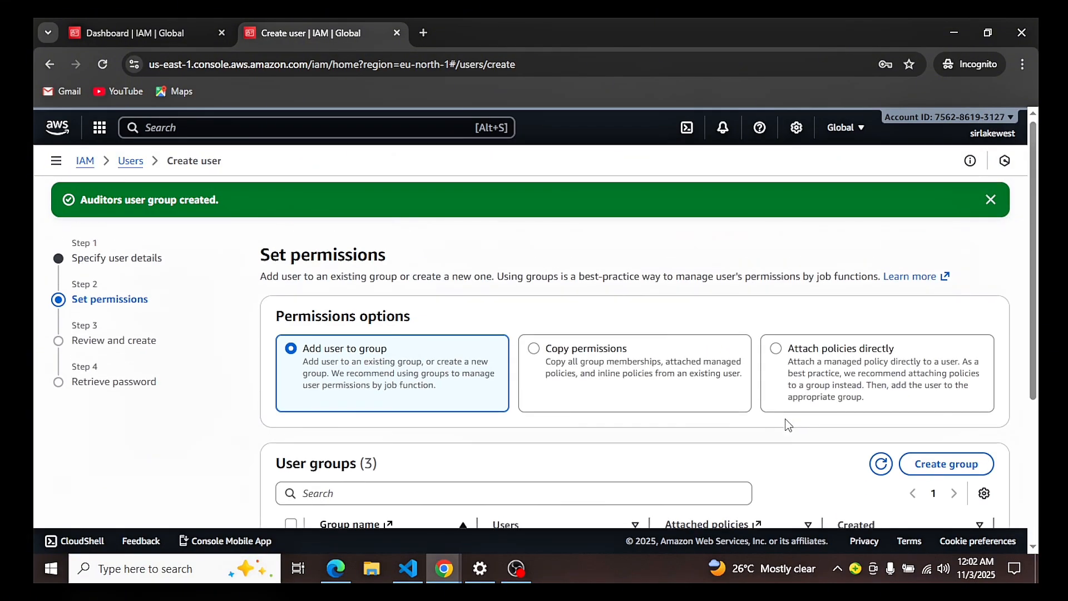
scroll(619, 415, down, 4)
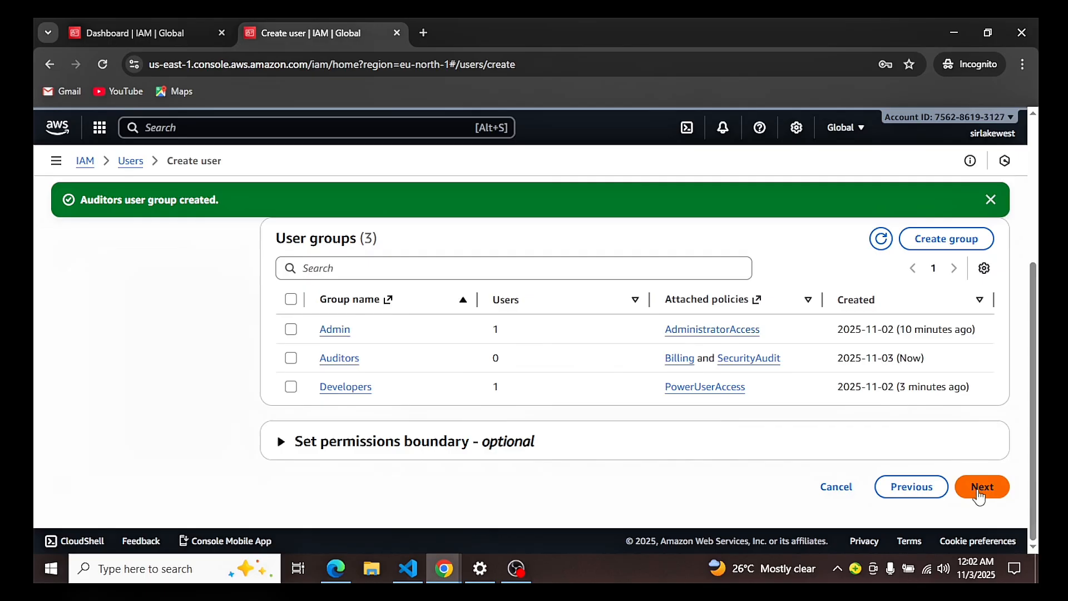
click(977, 485)
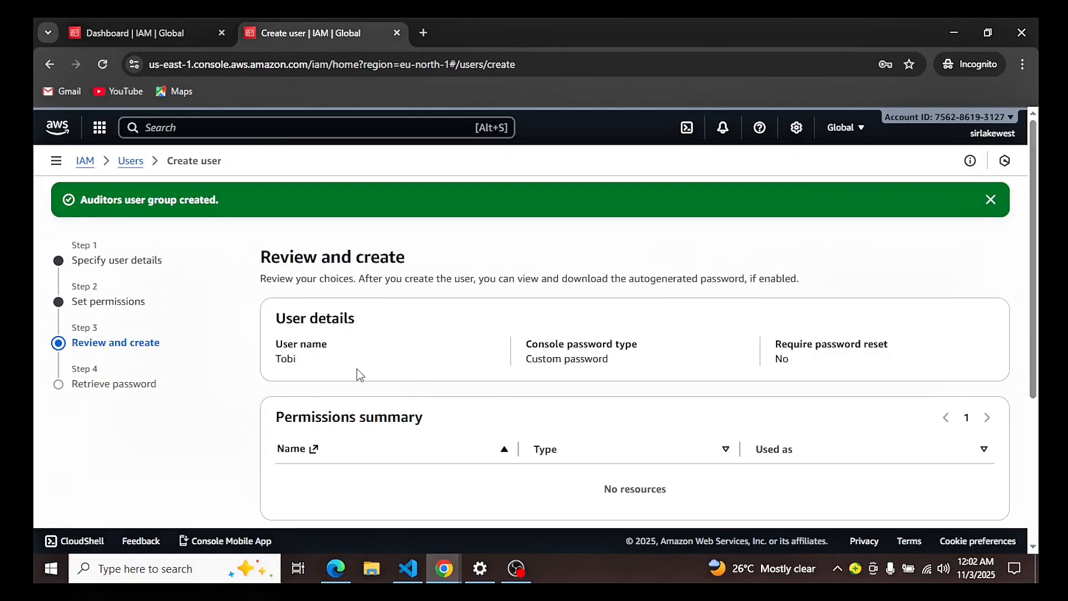
scroll(499, 389, down, 4)
scroll(408, 369, up, 4)
scroll(556, 400, down, 4)
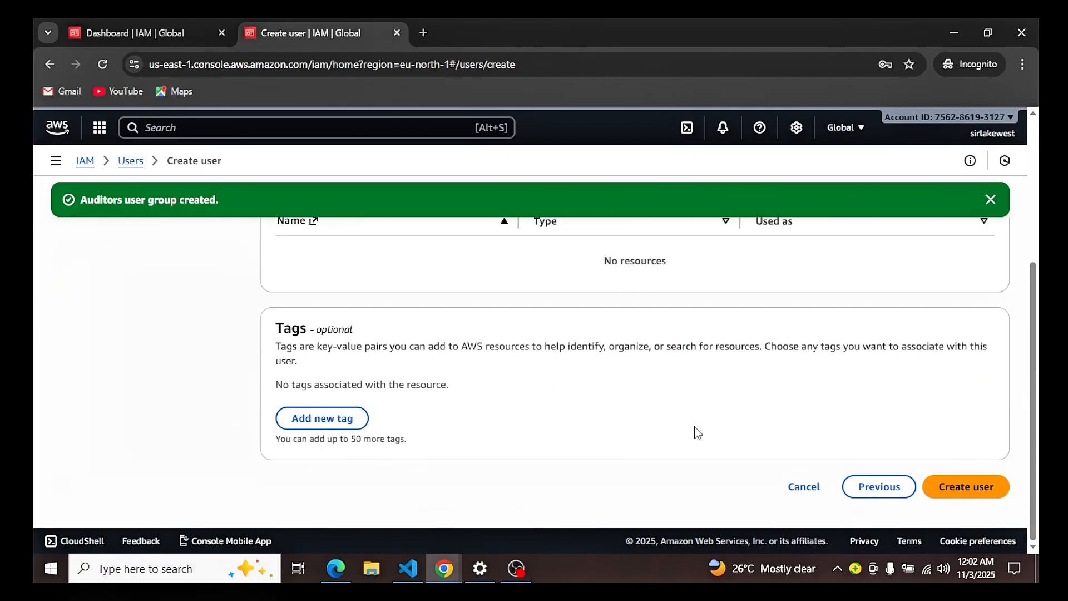
click(964, 491)
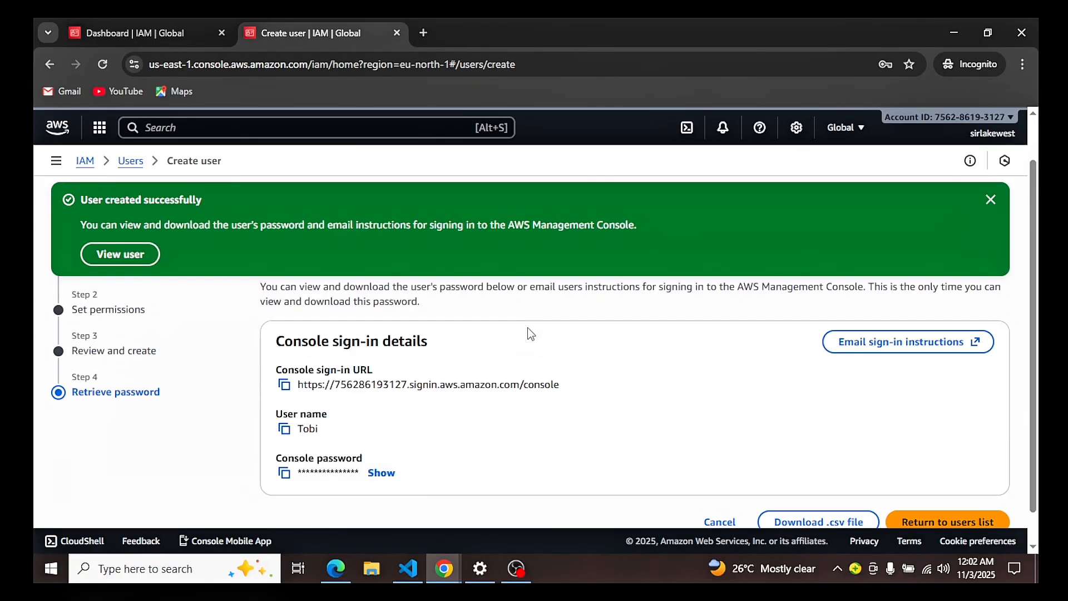
scroll(526, 333, down, 1)
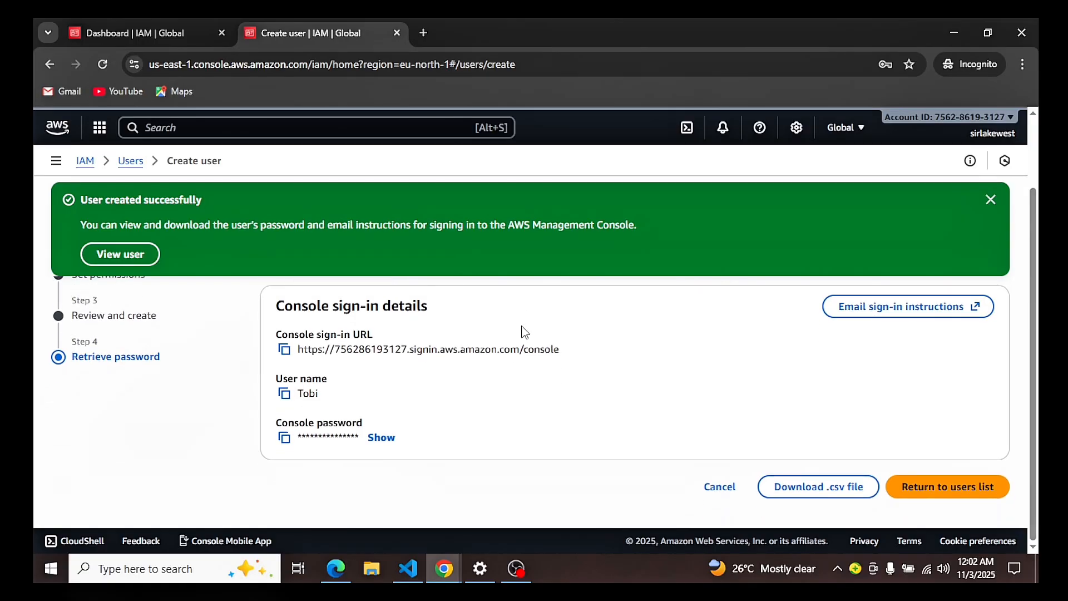
Step: Leave the wizard without viewing the password and show the three user groups
click(964, 499)
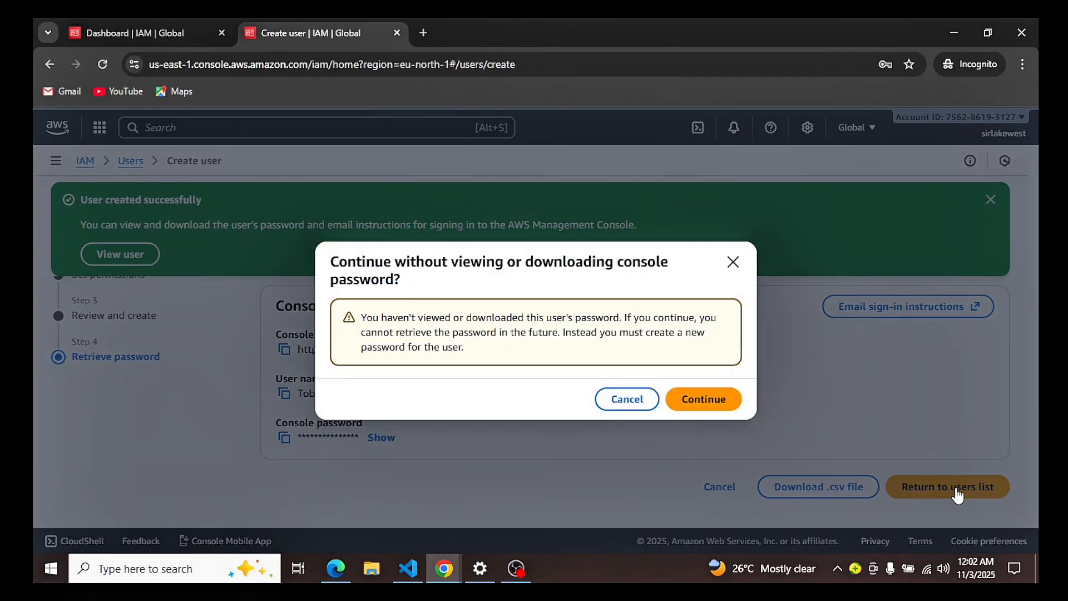
click(700, 411)
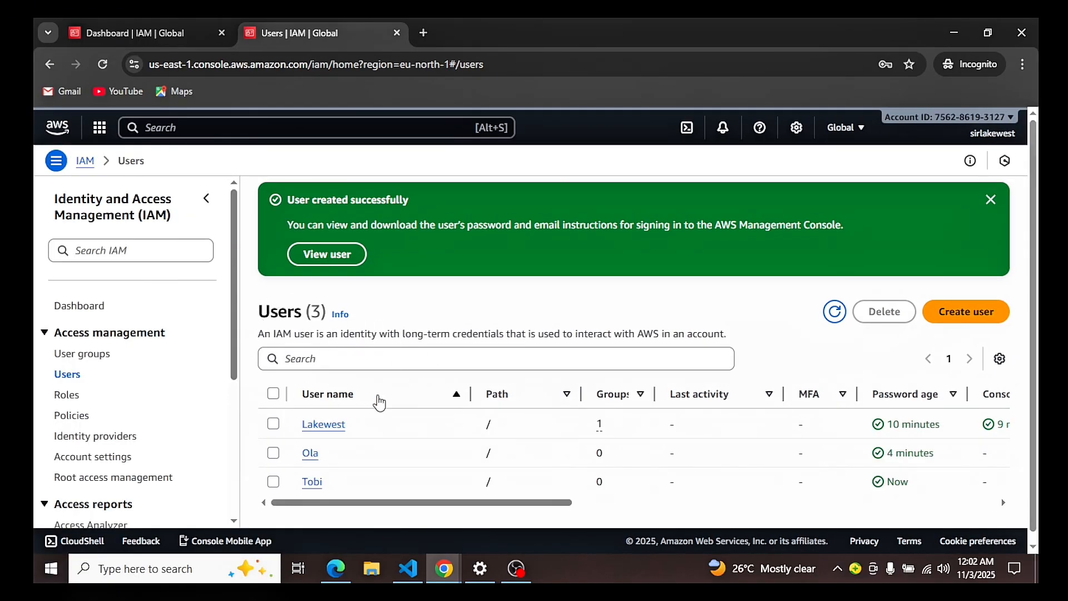
scroll(379, 402, down, 1)
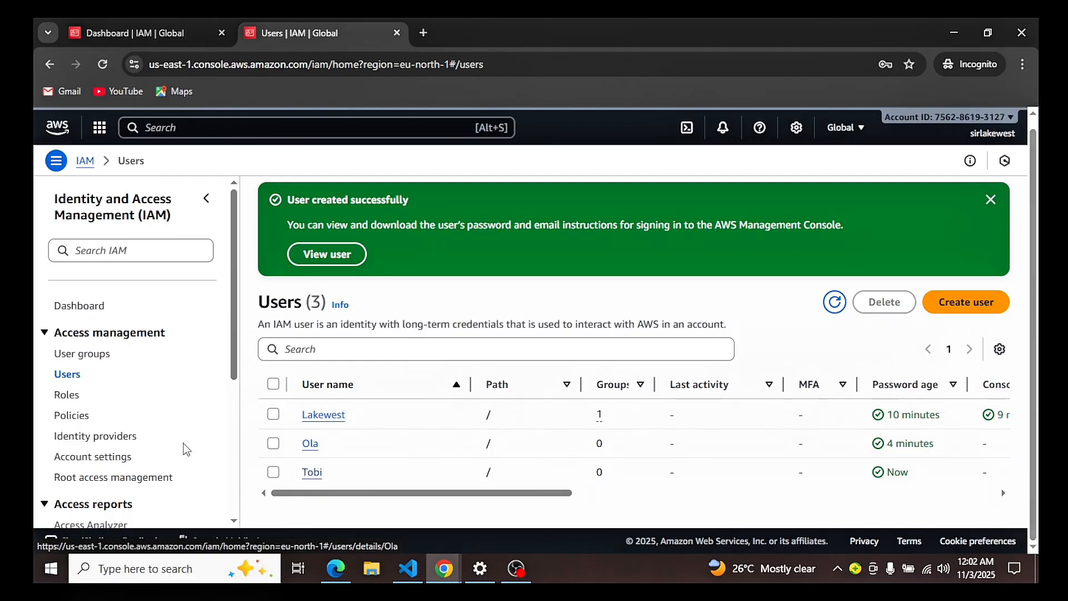
click(72, 362)
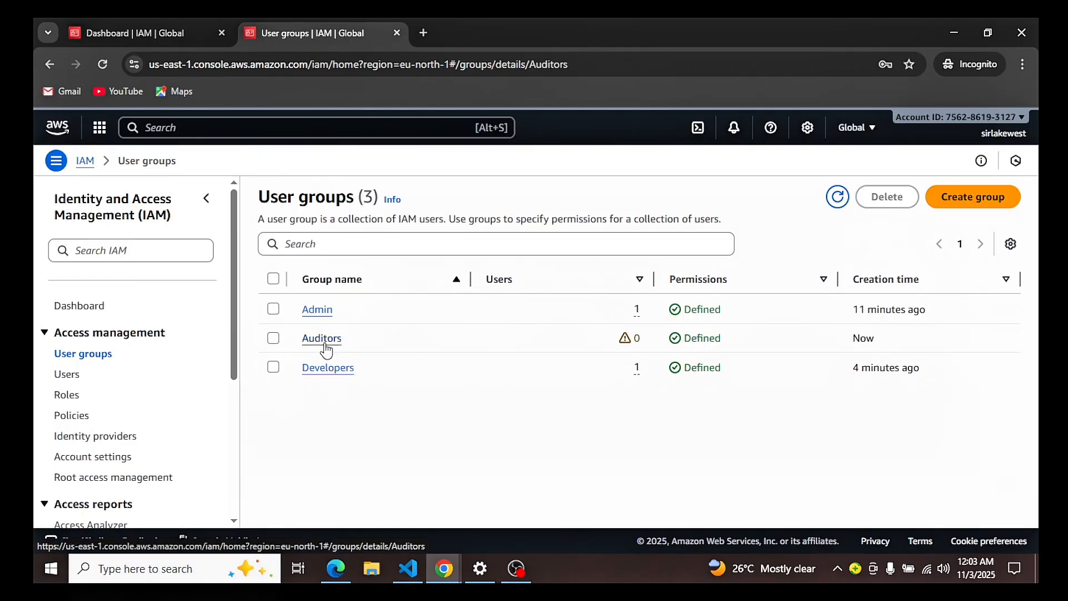
Step: Open the Auditors group and add Tobi, not Ola, as its member
click(326, 350)
scroll(573, 349, down, 1)
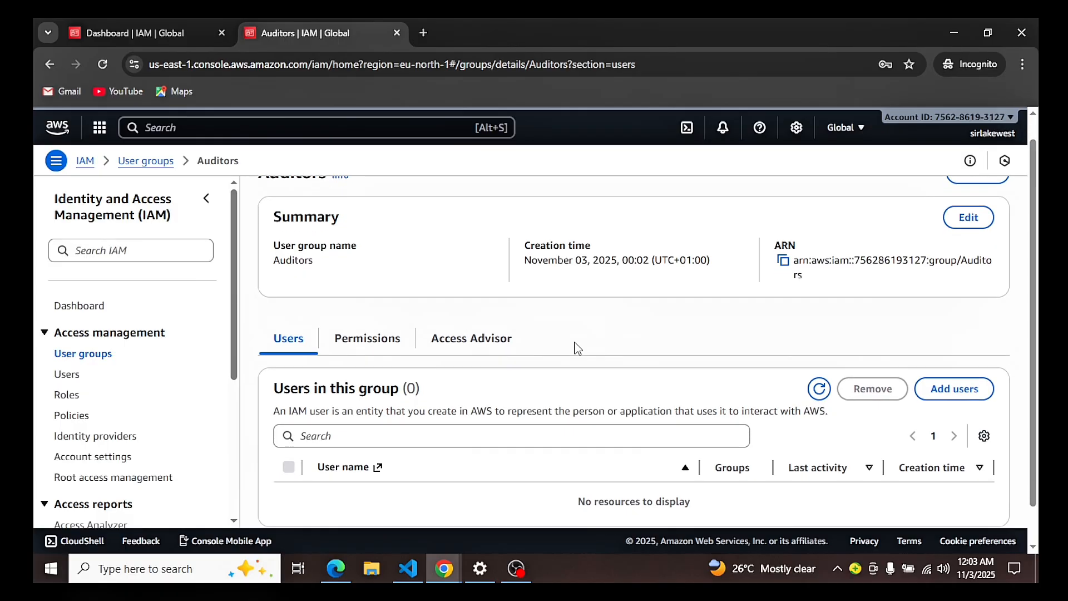
scroll(397, 286, up, 1)
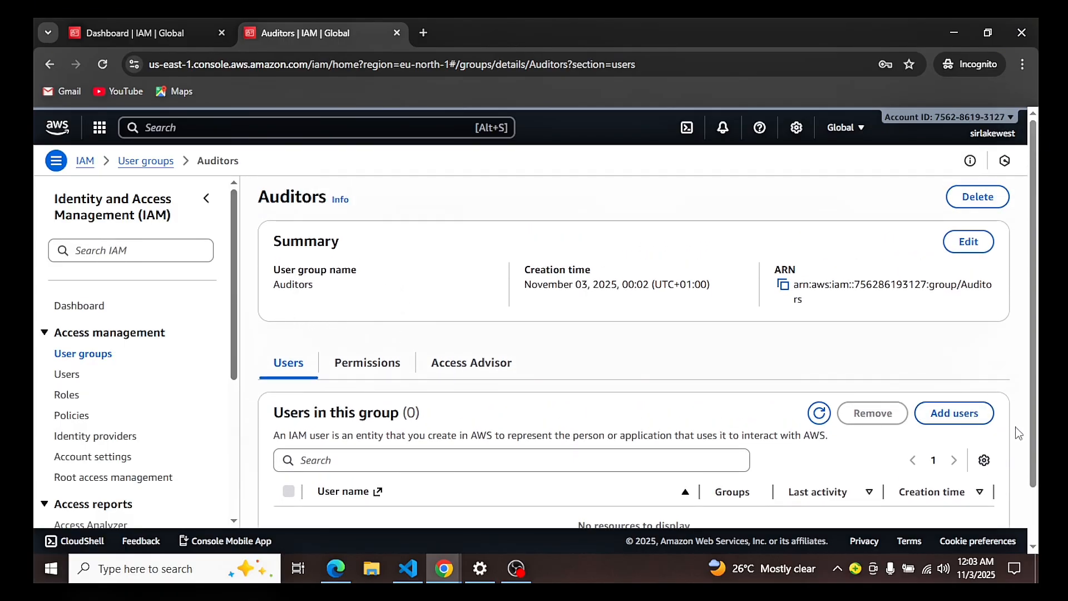
click(954, 413)
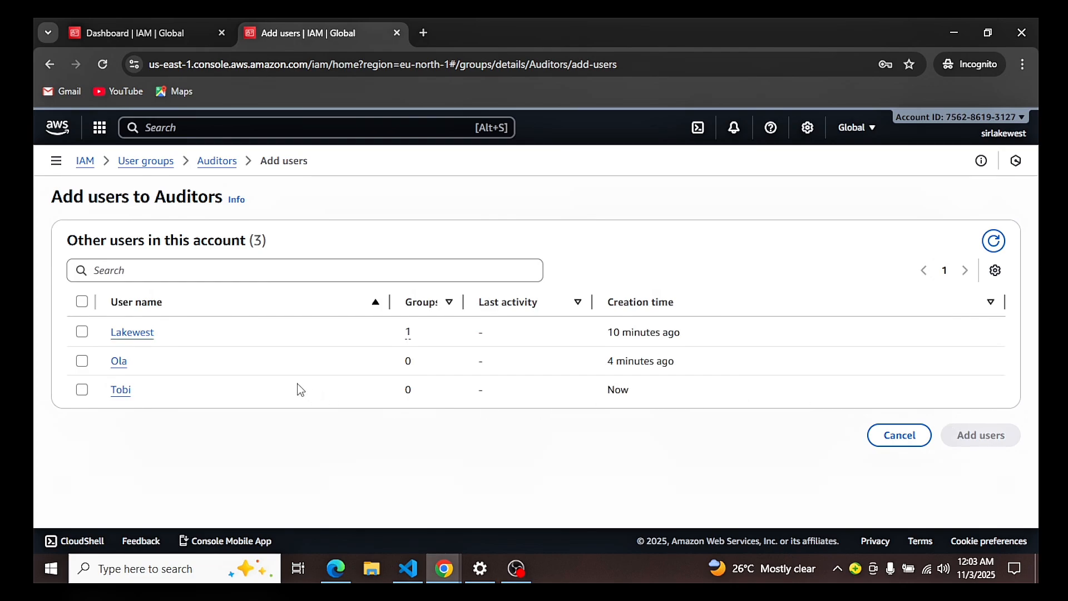
click(82, 361)
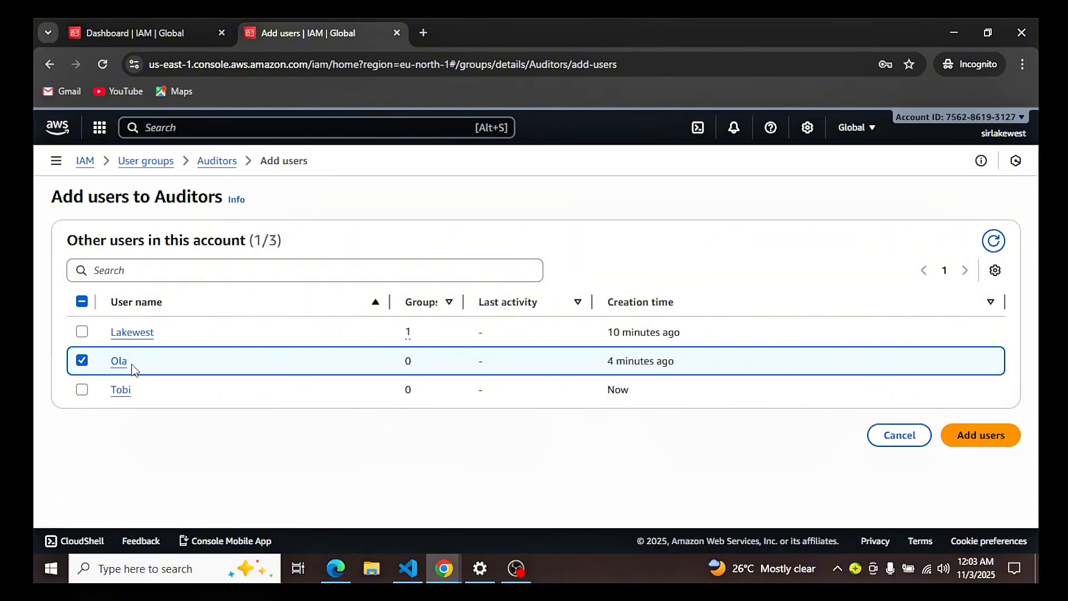
click(82, 364)
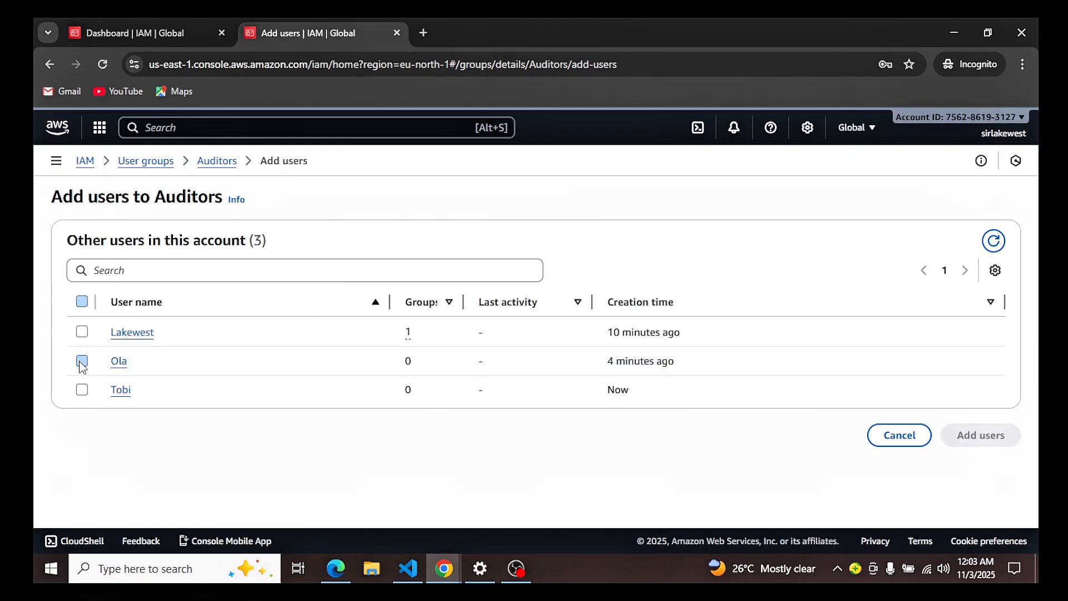
click(83, 394)
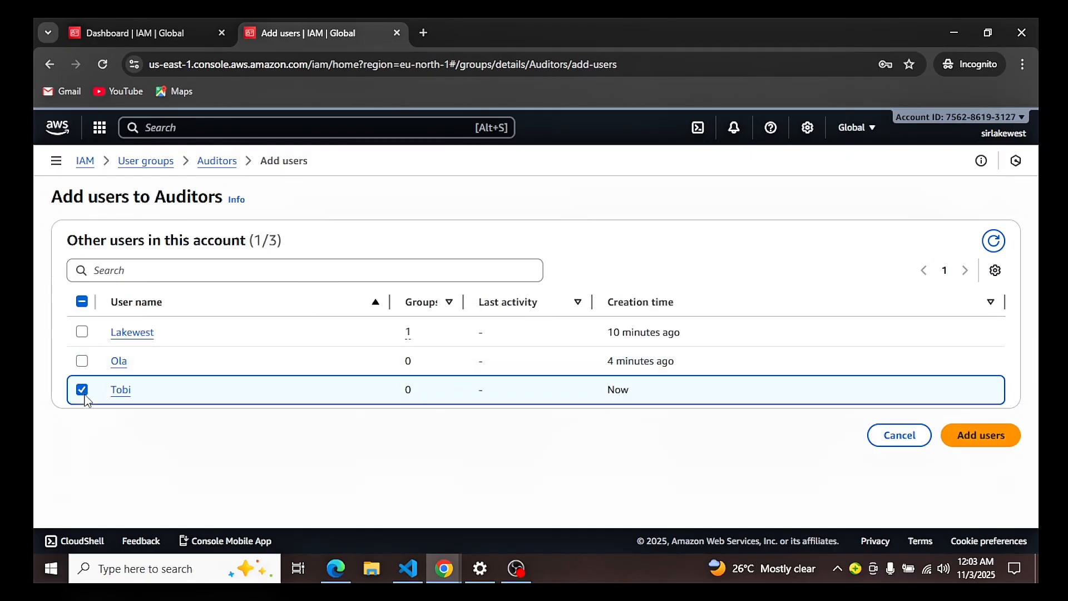
click(980, 442)
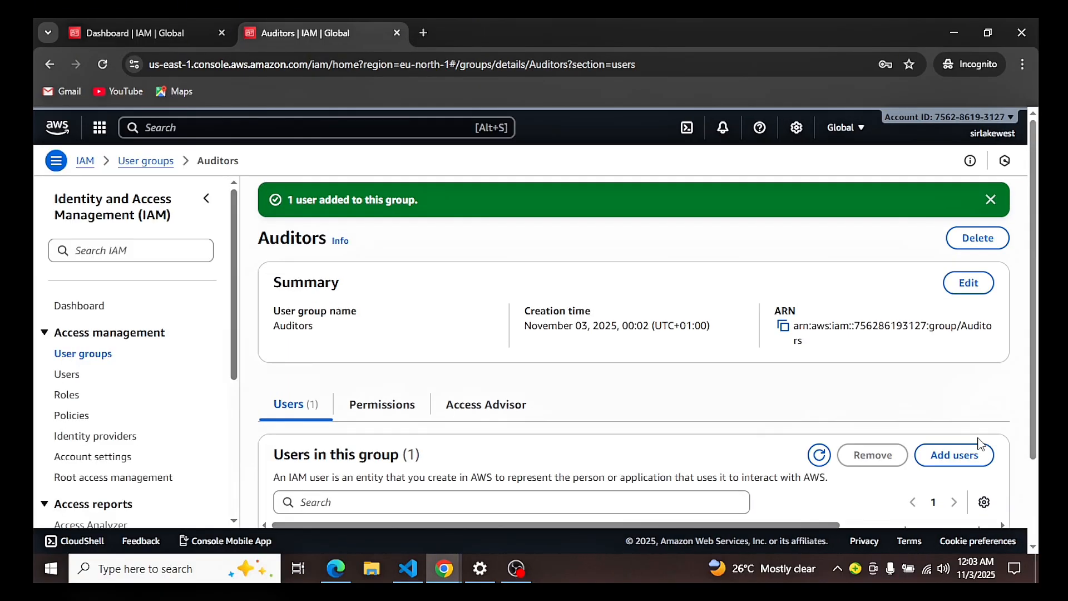
Step: Reopen the Auditors group and confirm Billing and SecurityAudit are attached
scroll(712, 399, down, 1)
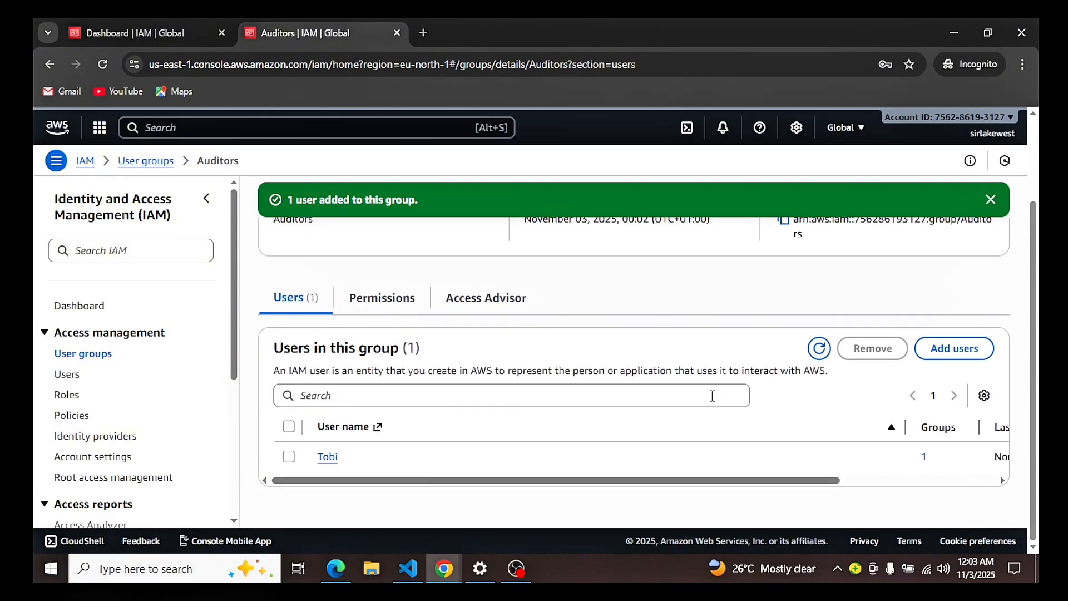
click(89, 354)
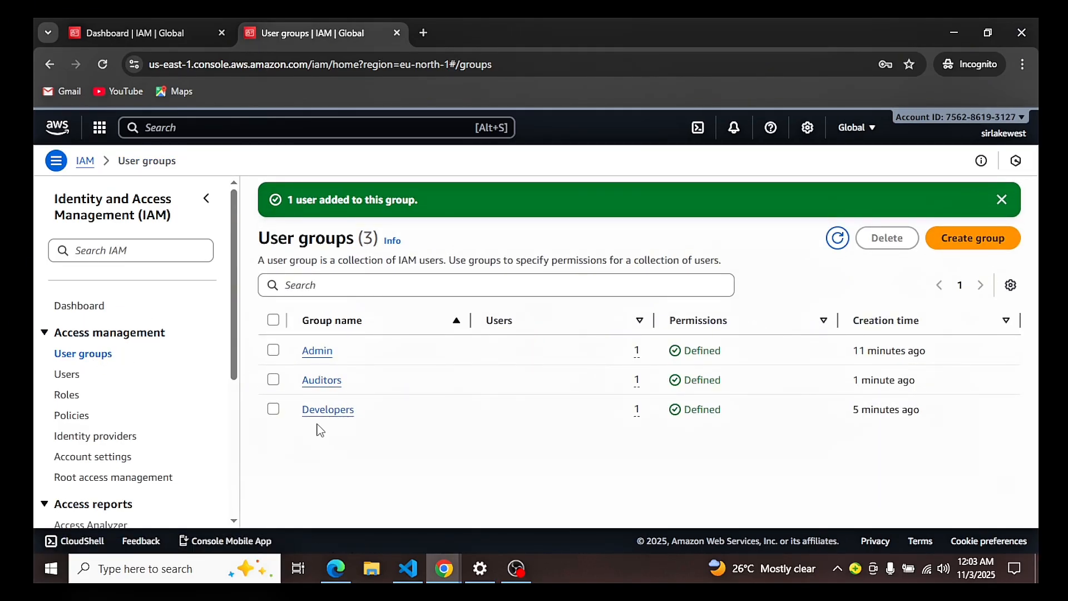
click(325, 386)
scroll(325, 387, down, 2)
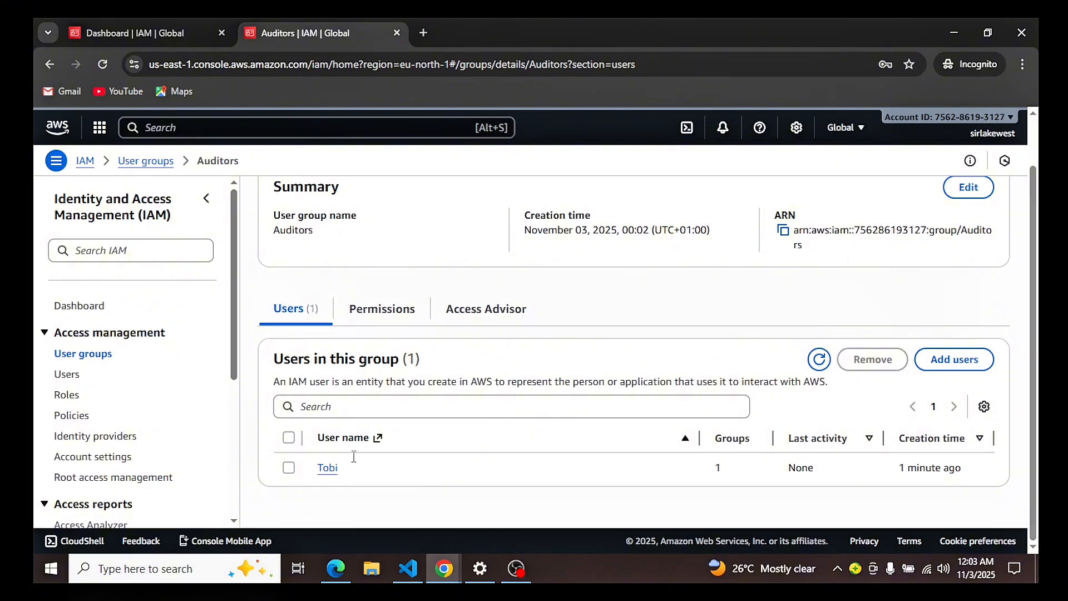
click(378, 312)
scroll(398, 351, down, 1)
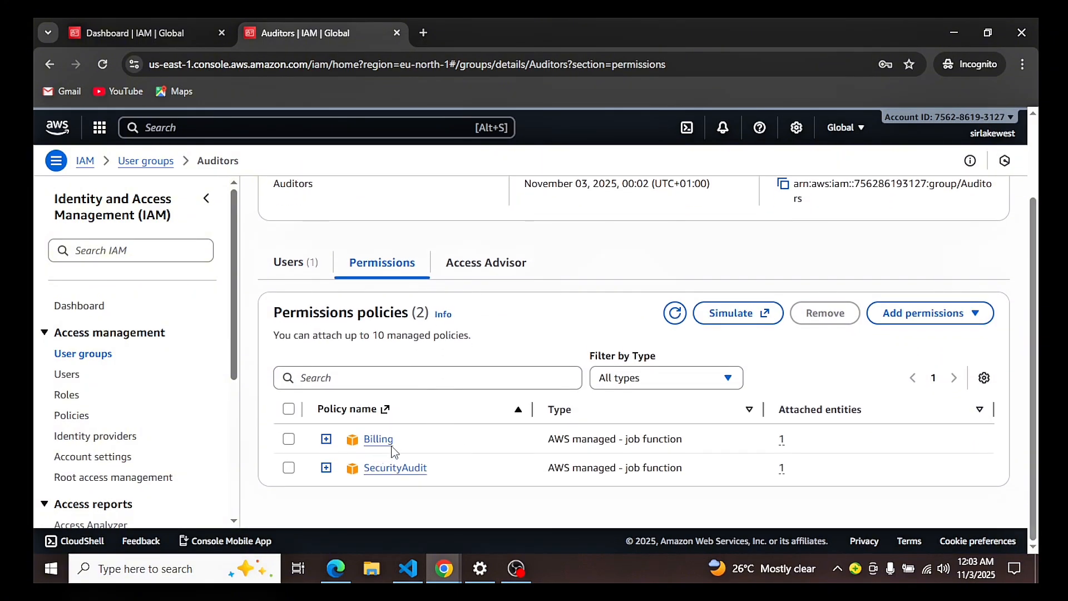